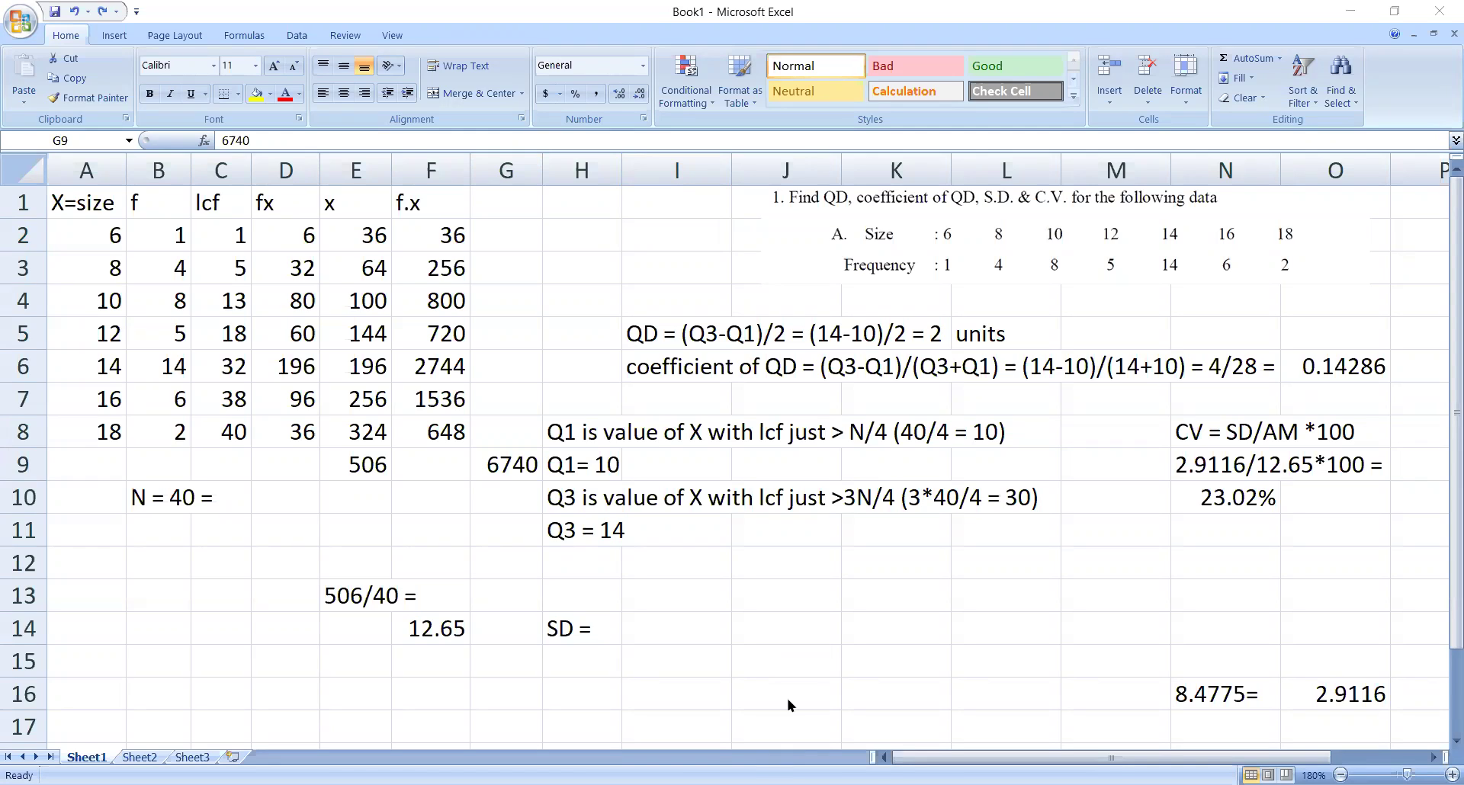
Handwrite a superscript 2 after the x and f.x headings and tick the QD and coefficient of QD lines
click(825, 723)
mouse_move(336, 189)
mouse_down()
mouse_move(340, 201)
mouse_move(452, 202)
mouse_up()
drag(598, 342, 645, 318)
drag(613, 378, 638, 361)
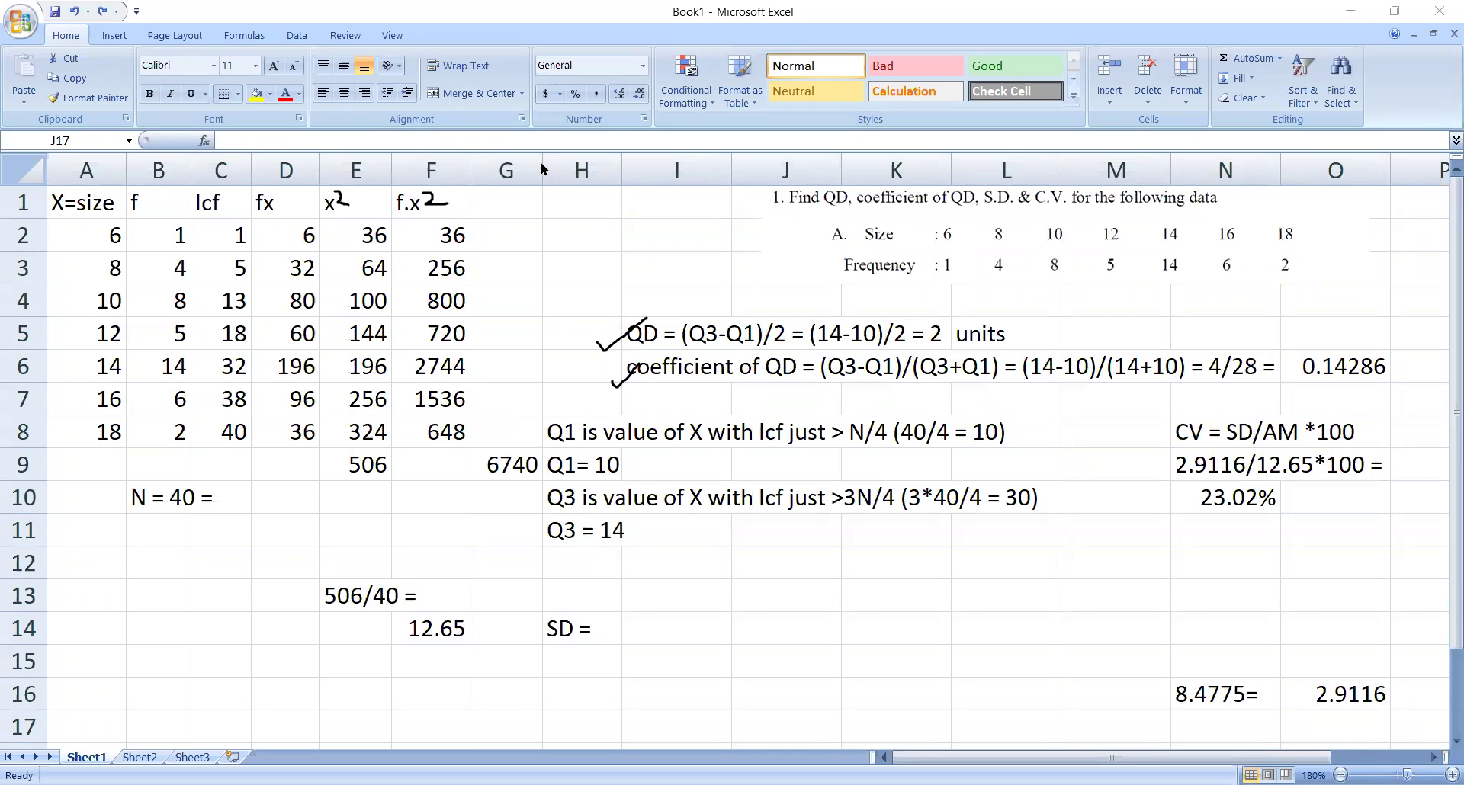
Widen column G, narrow column M, and left-align the value in G9
drag(542, 166, 559, 161)
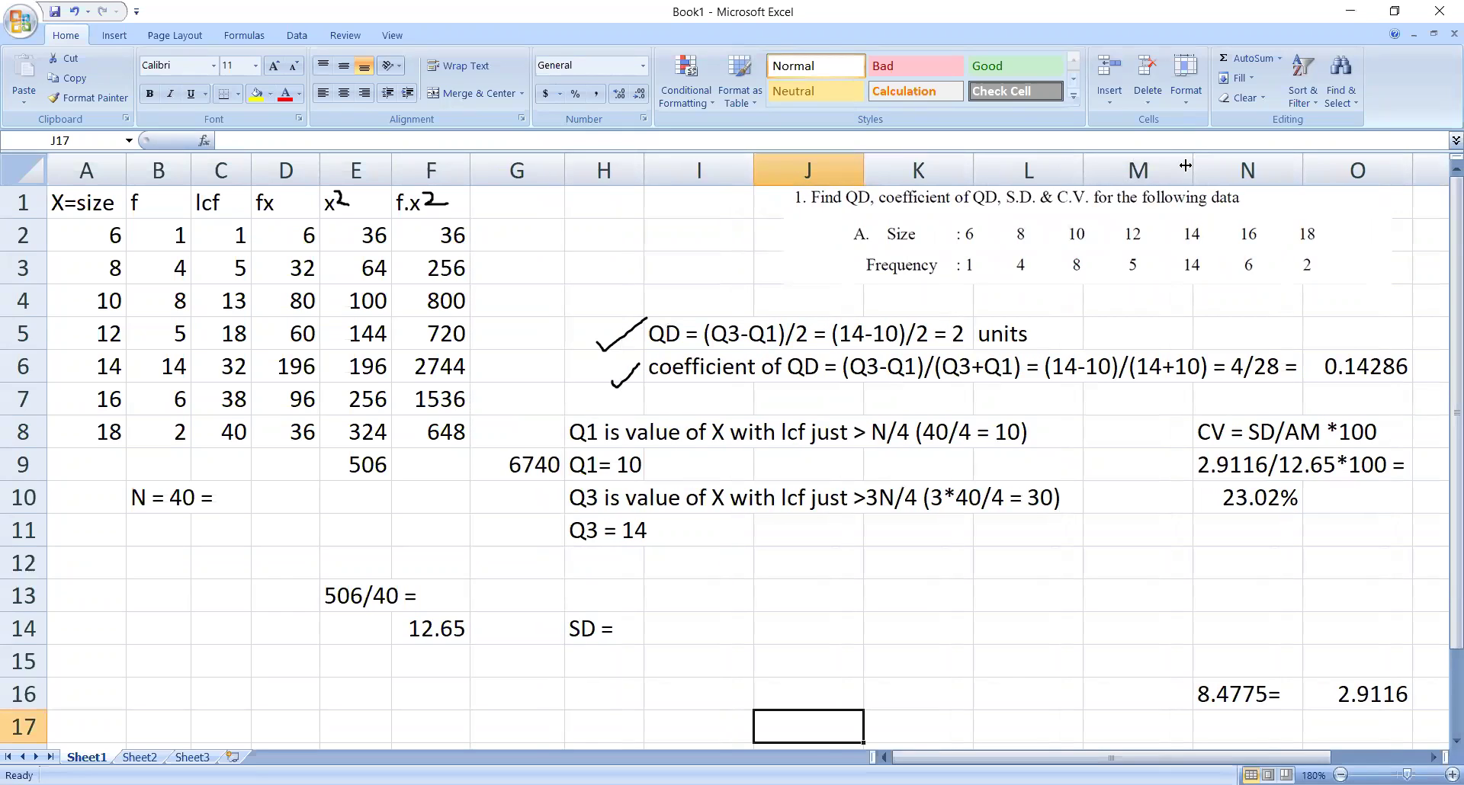
drag(1193, 170, 1144, 175)
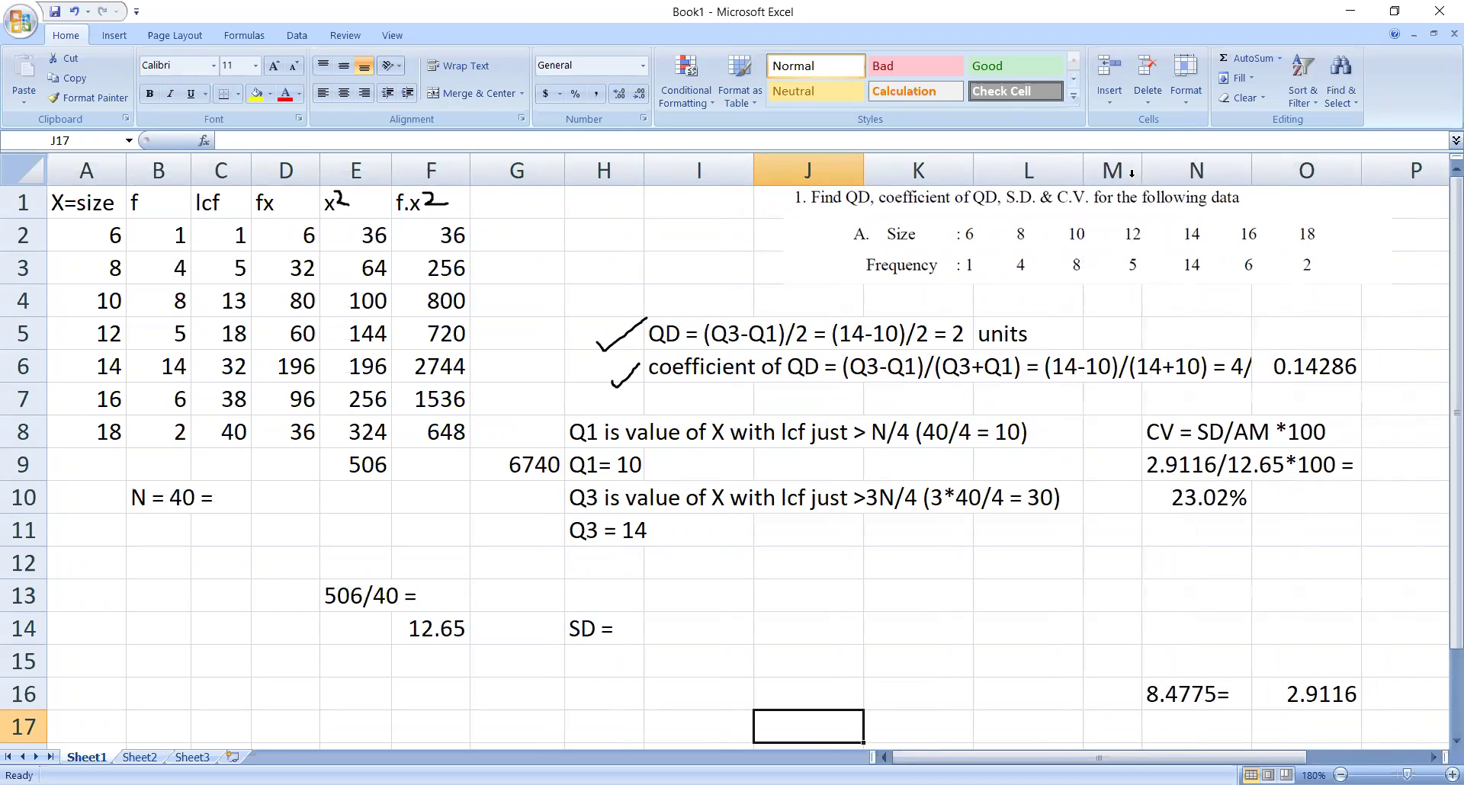
click(512, 460)
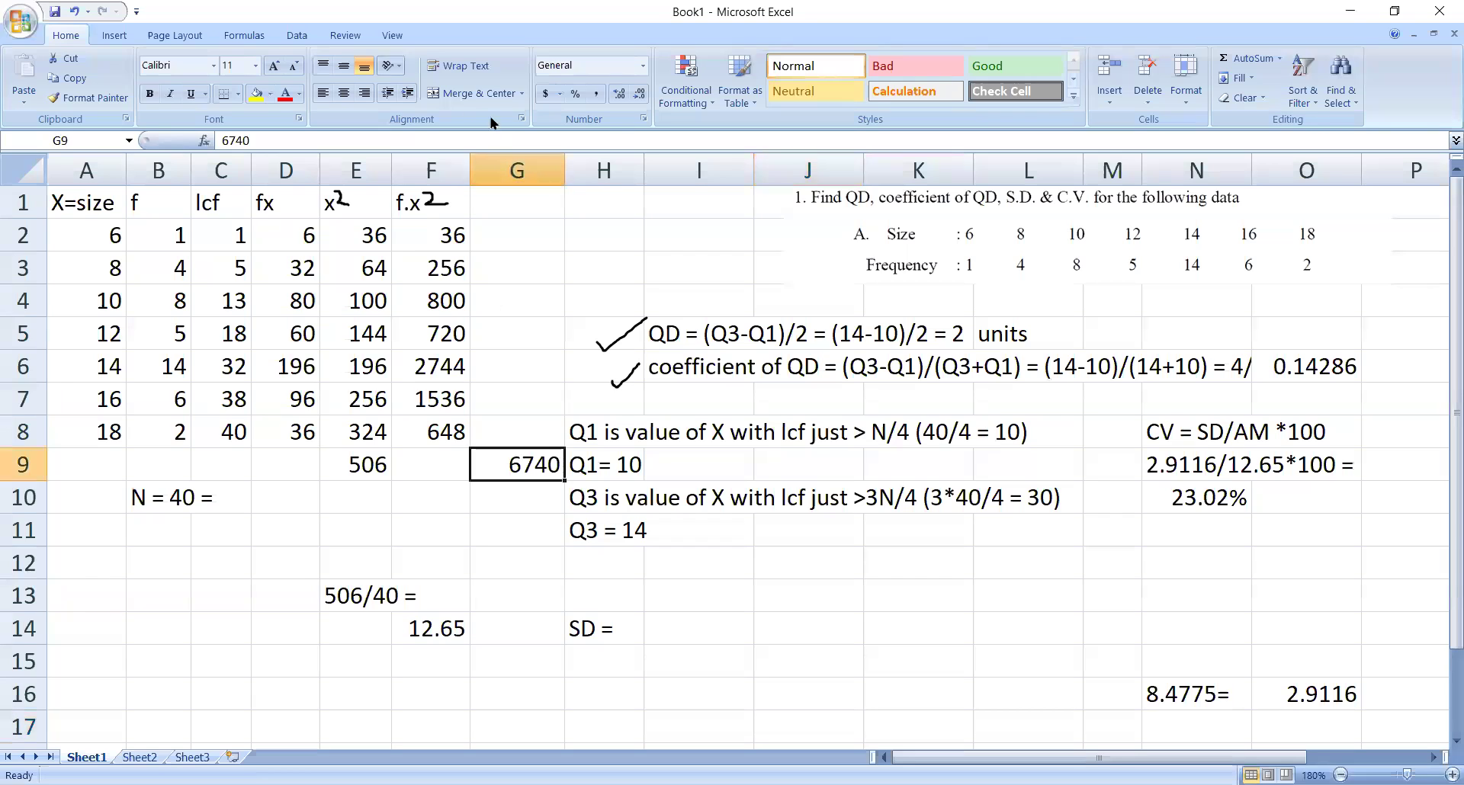
click(324, 94)
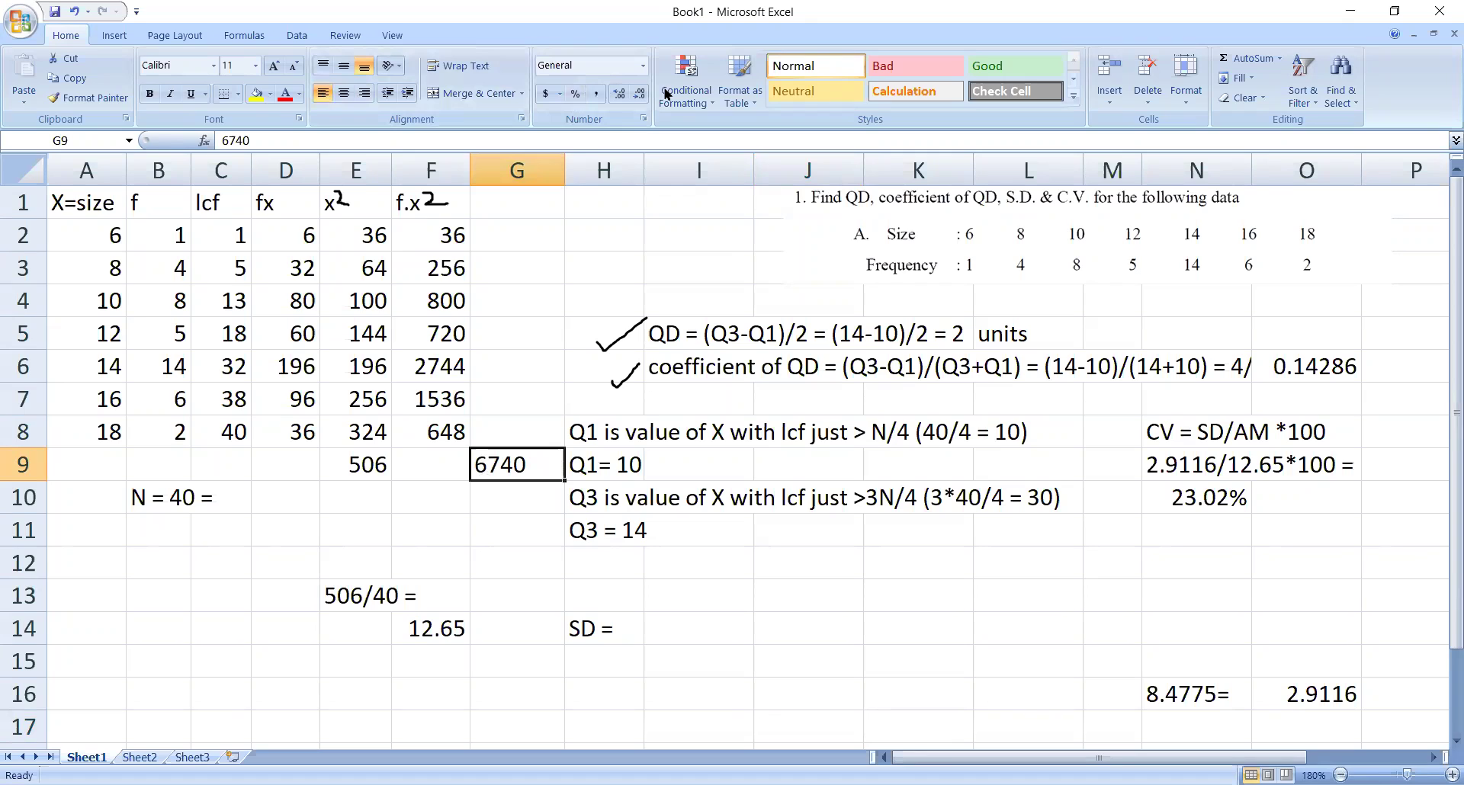
Handwrite the labels Σfx = before 506 and Σfx² = before 6740 in row 9
mouse_move(281, 456)
mouse_down()
mouse_move(274, 485)
mouse_move(299, 481)
mouse_move(298, 450)
mouse_move(309, 505)
mouse_move(311, 471)
mouse_move(321, 482)
mouse_up()
mouse_move(320, 470)
mouse_down()
mouse_move(309, 486)
mouse_move(343, 462)
mouse_move(425, 449)
mouse_move(430, 477)
mouse_move(469, 468)
mouse_up()
click(445, 460)
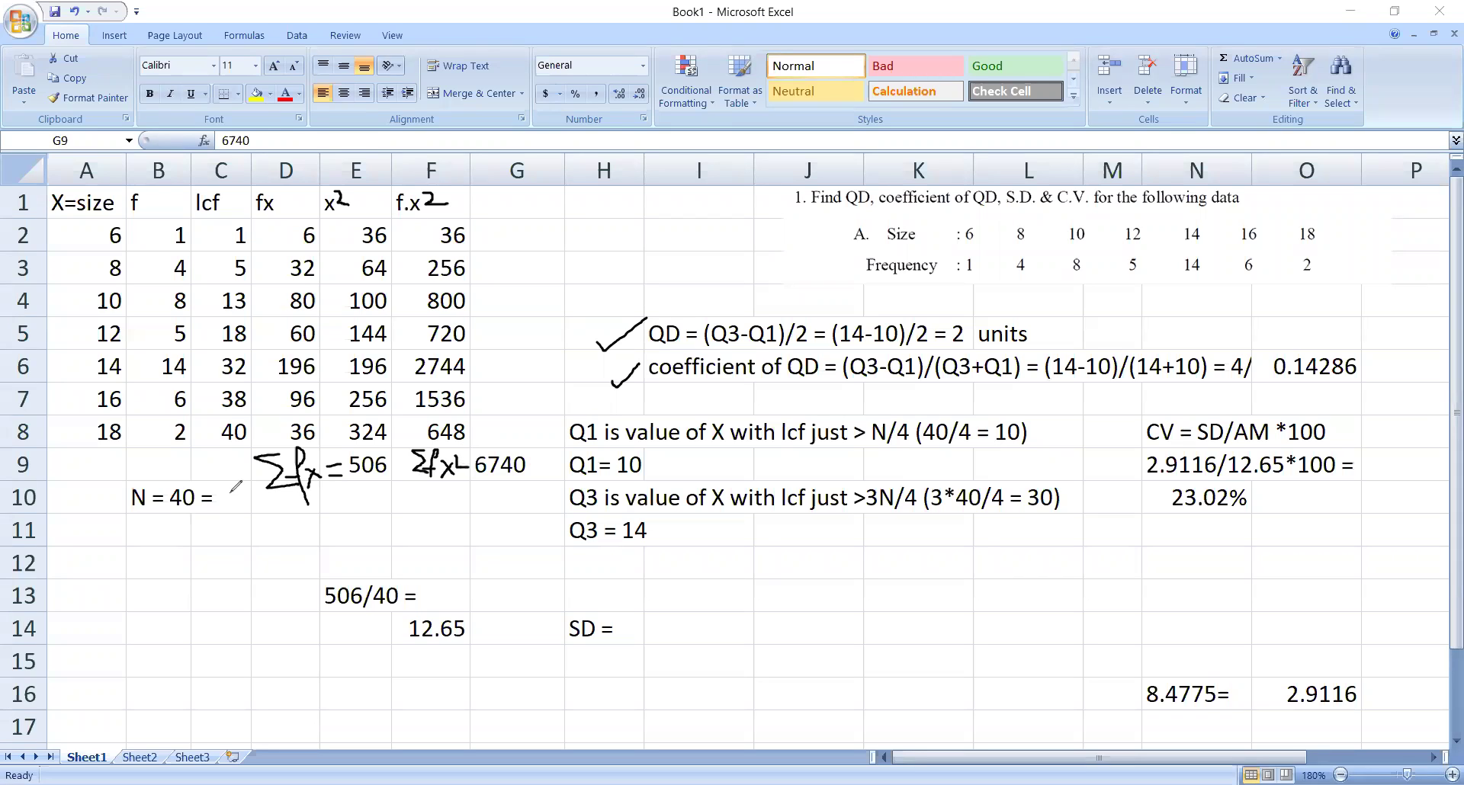
Handwrite Σf after N = 40 and the mean formula x̄ = Σfx/Σf before 506/40
mouse_move(232, 490)
mouse_down()
mouse_move(215, 507)
mouse_move(234, 506)
mouse_move(238, 528)
mouse_move(231, 516)
mouse_move(248, 517)
mouse_up()
mouse_move(176, 599)
mouse_down()
mouse_move(198, 619)
mouse_move(167, 635)
mouse_move(200, 589)
mouse_move(236, 620)
mouse_up()
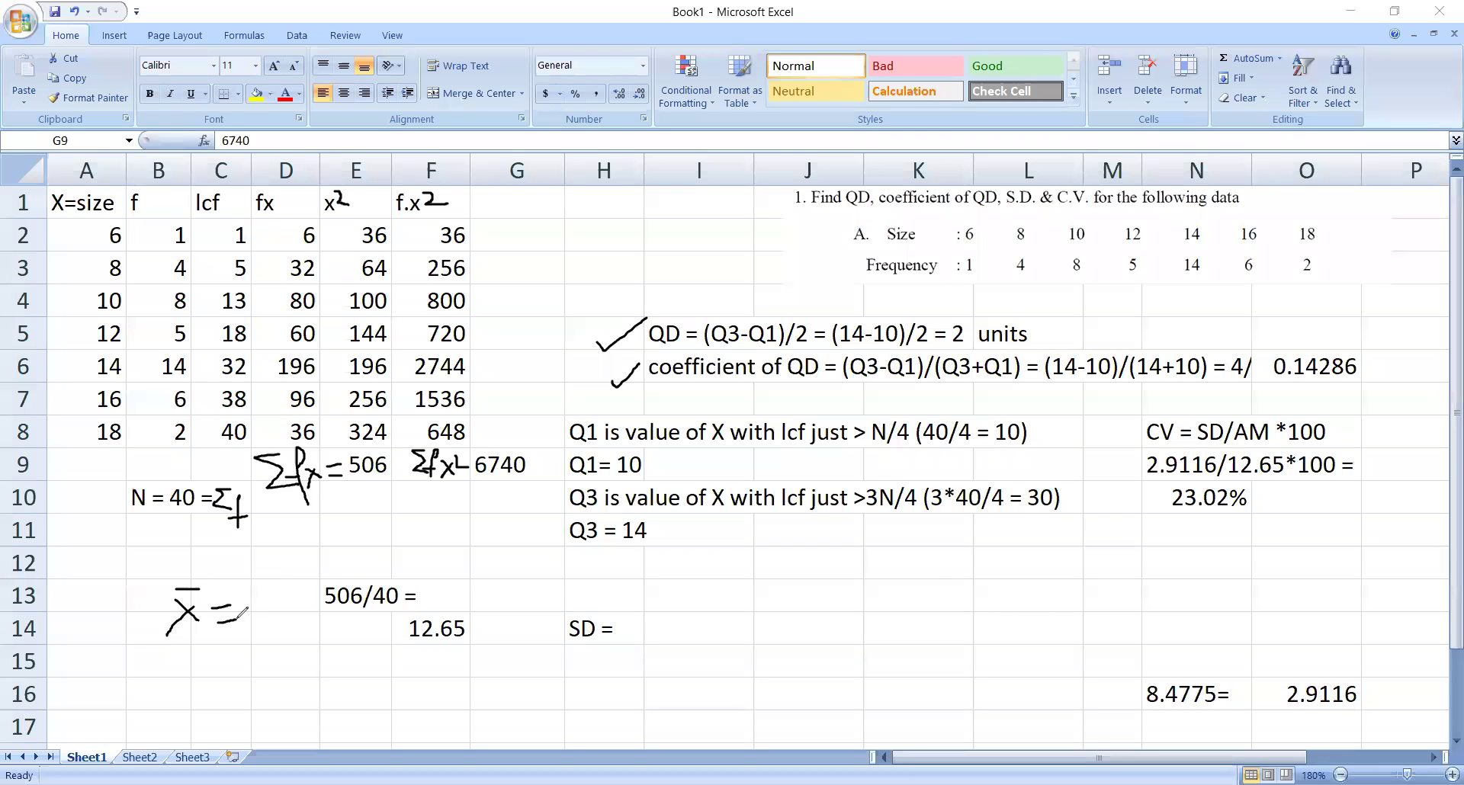
mouse_move(275, 577)
mouse_down()
mouse_move(282, 609)
mouse_move(303, 580)
mouse_move(300, 625)
mouse_move(314, 617)
mouse_move(281, 653)
mouse_move(295, 665)
mouse_move(299, 645)
mouse_move(303, 671)
mouse_move(318, 650)
mouse_up()
Handwrite the formula √(Σfx²/Σf − x̄²) = after SD =, with a line leading to a root sign over 8.4775
mouse_move(614, 650)
mouse_down()
mouse_move(625, 658)
mouse_move(621, 591)
mouse_move(805, 583)
mouse_up()
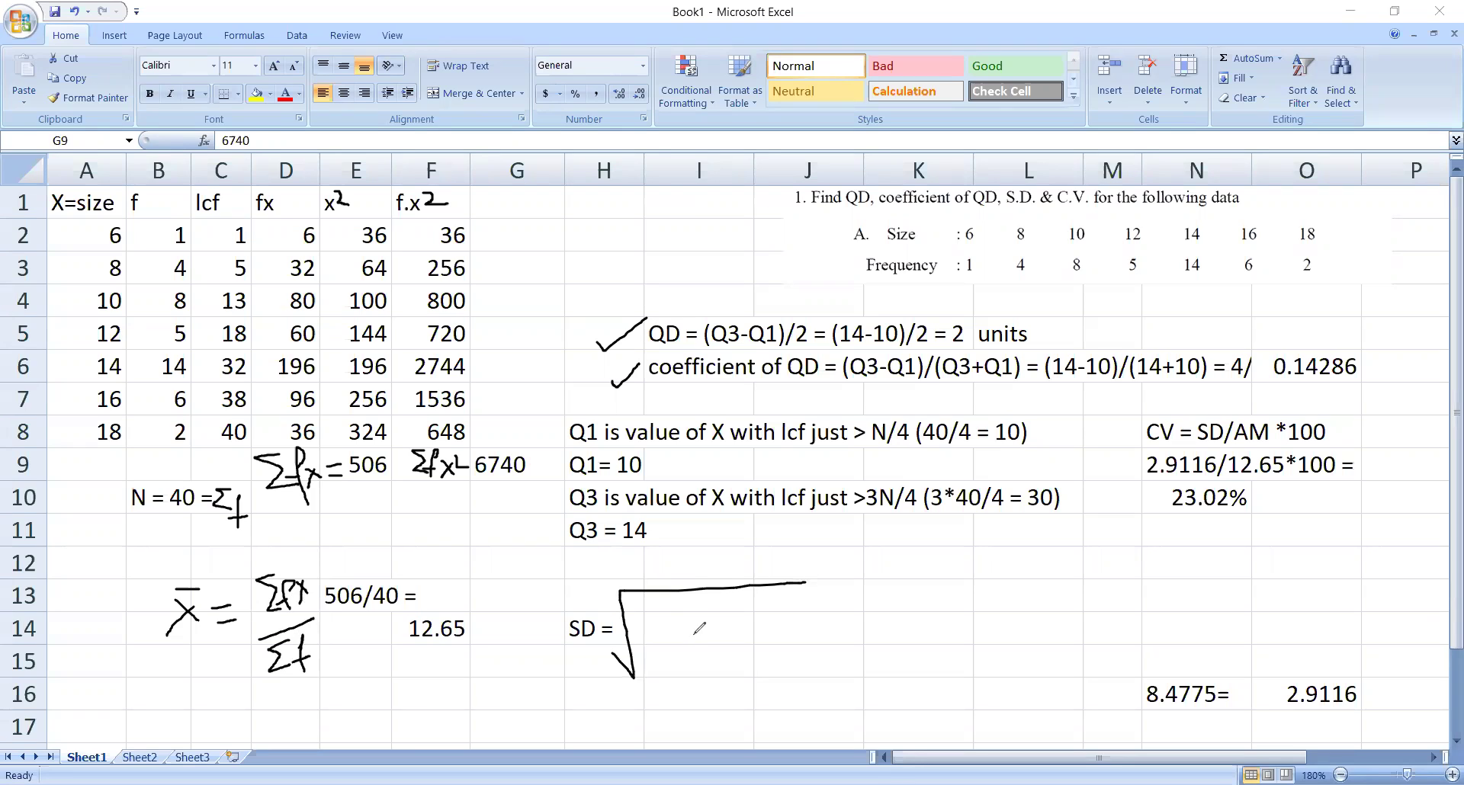
mouse_move(671, 603)
mouse_down()
mouse_move(665, 624)
mouse_move(682, 621)
mouse_move(683, 640)
mouse_move(694, 623)
mouse_move(724, 636)
mouse_move(705, 636)
mouse_move(746, 619)
mouse_up()
click(654, 654)
mouse_move(654, 653)
mouse_down()
mouse_move(713, 650)
mouse_move(672, 662)
mouse_move(671, 680)
mouse_move(705, 690)
mouse_move(823, 617)
mouse_up()
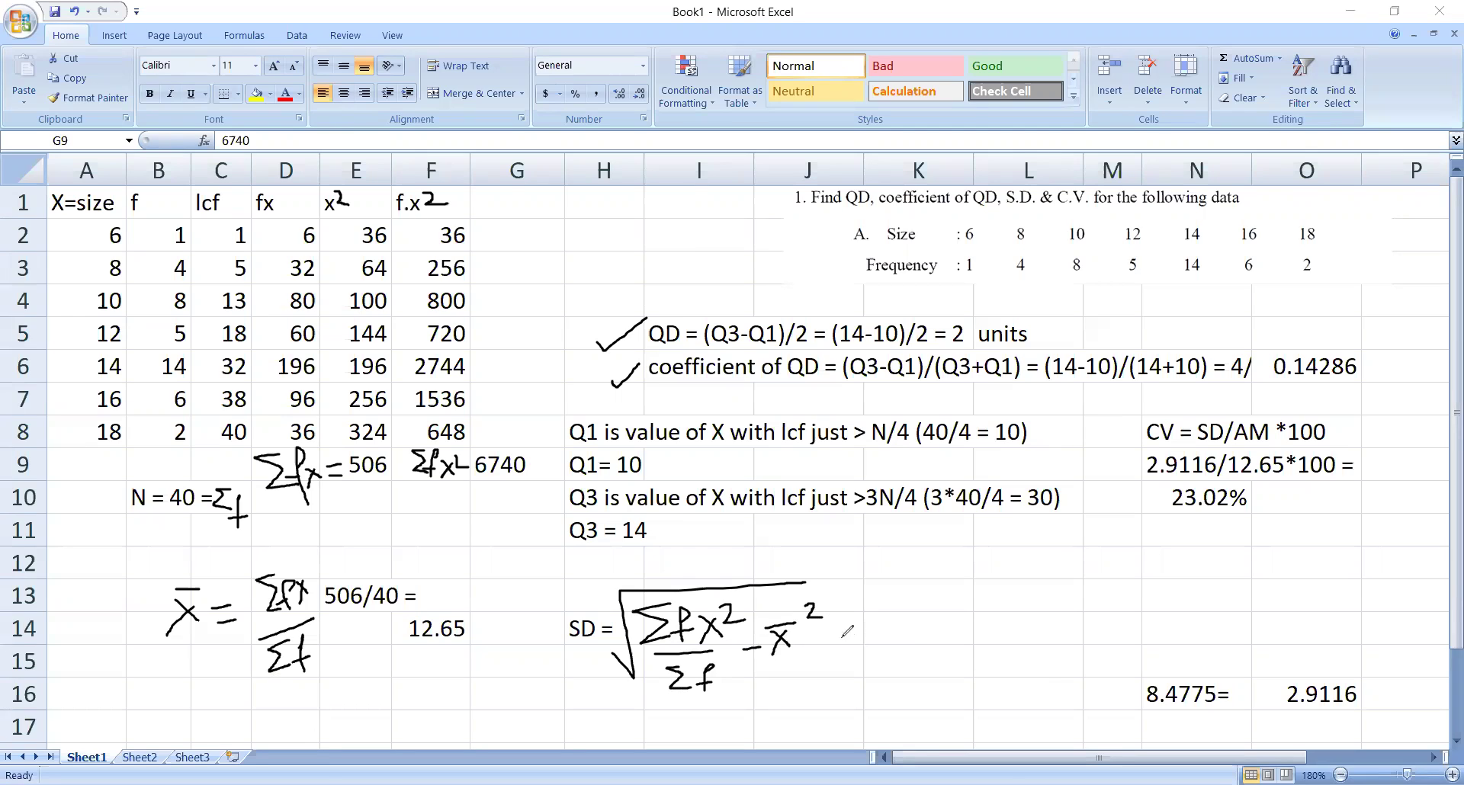
mouse_move(835, 637)
mouse_down()
mouse_move(1071, 694)
mouse_move(1221, 671)
mouse_up()
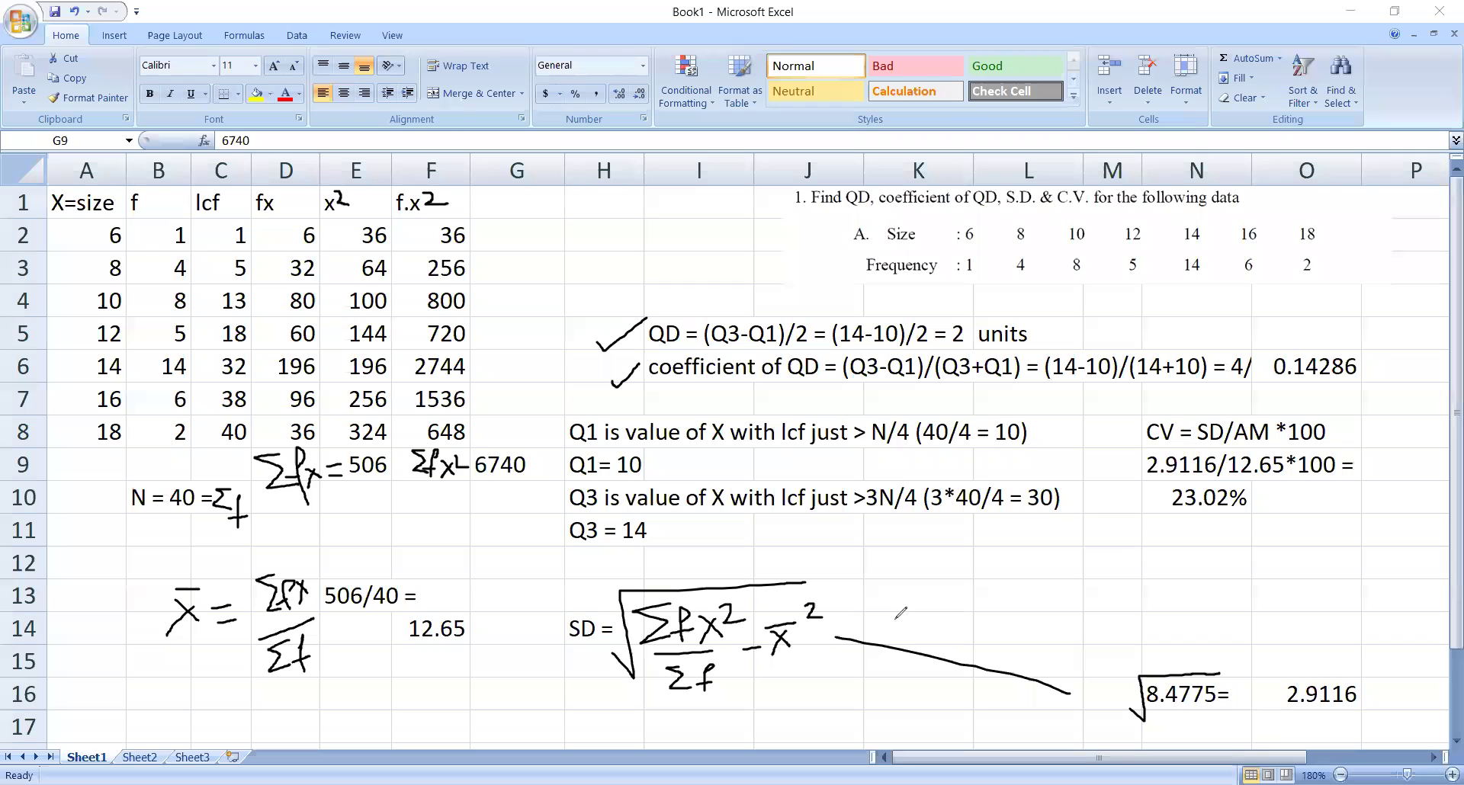
mouse_move(850, 610)
mouse_down()
mouse_move(883, 608)
mouse_move(877, 621)
mouse_up()
Widen column N until the full coefficient of QD line shows, and left-align the 2.9116 in O16
drag(1249, 171, 1282, 170)
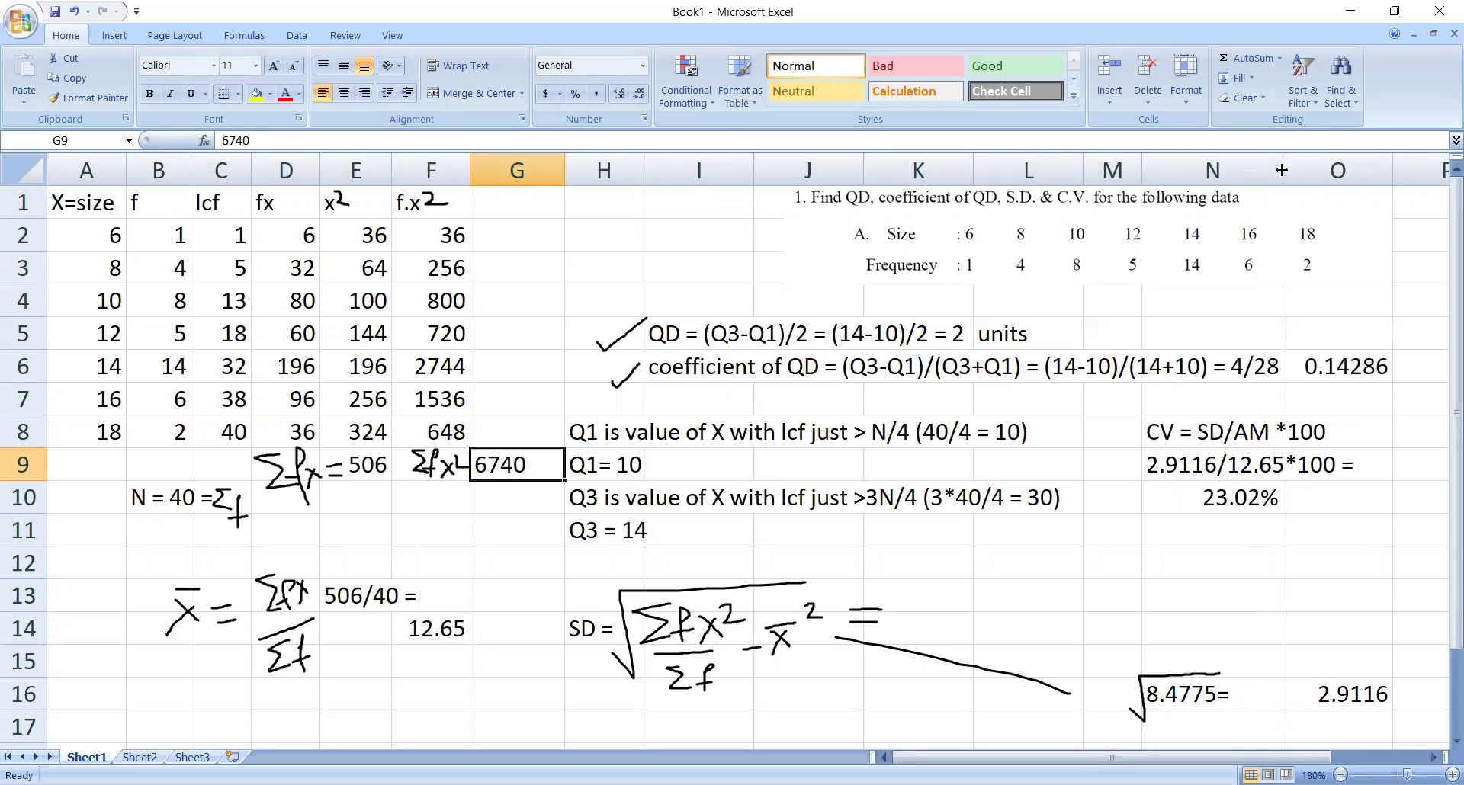
double_click(1283, 171)
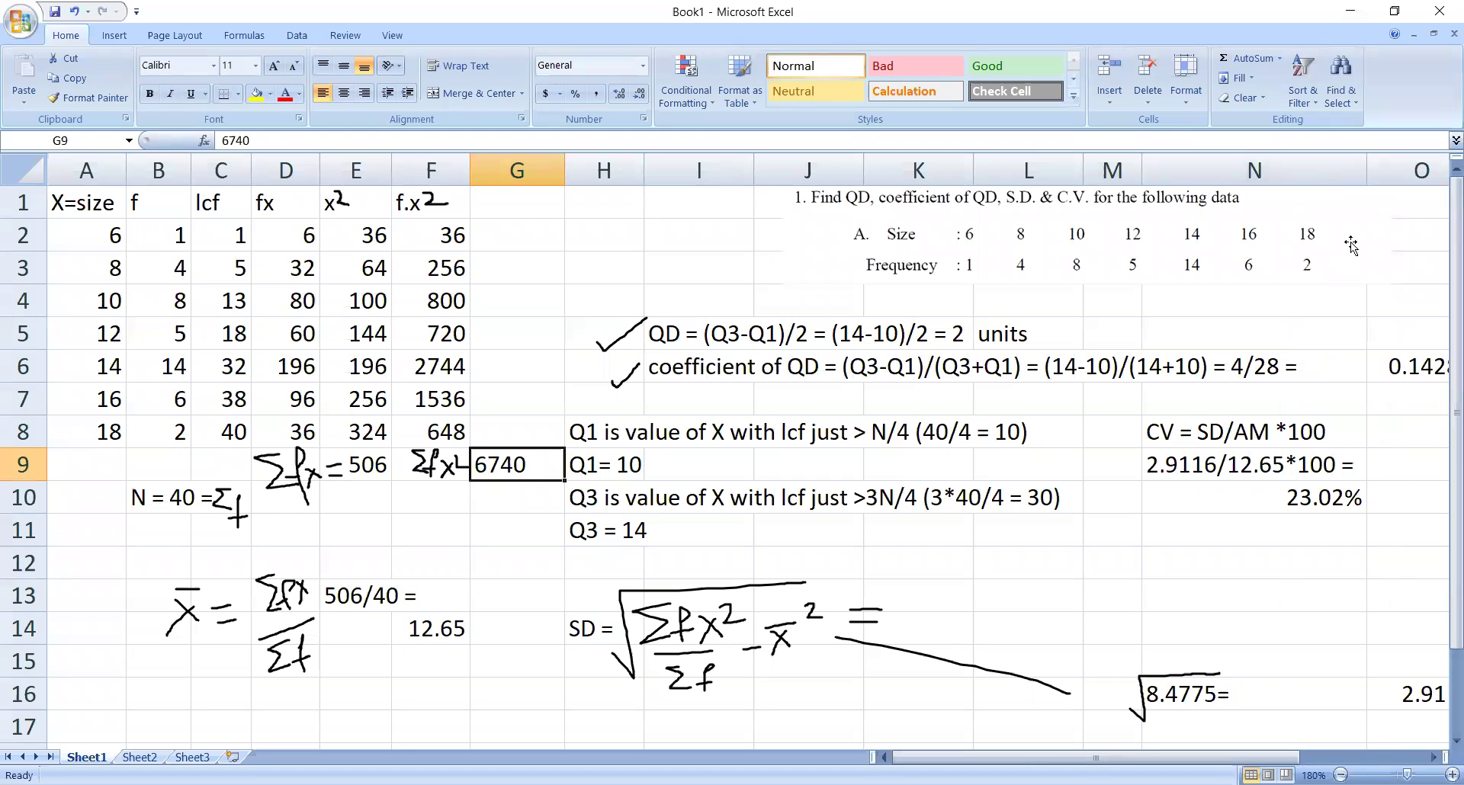
drag(1361, 176, 1318, 180)
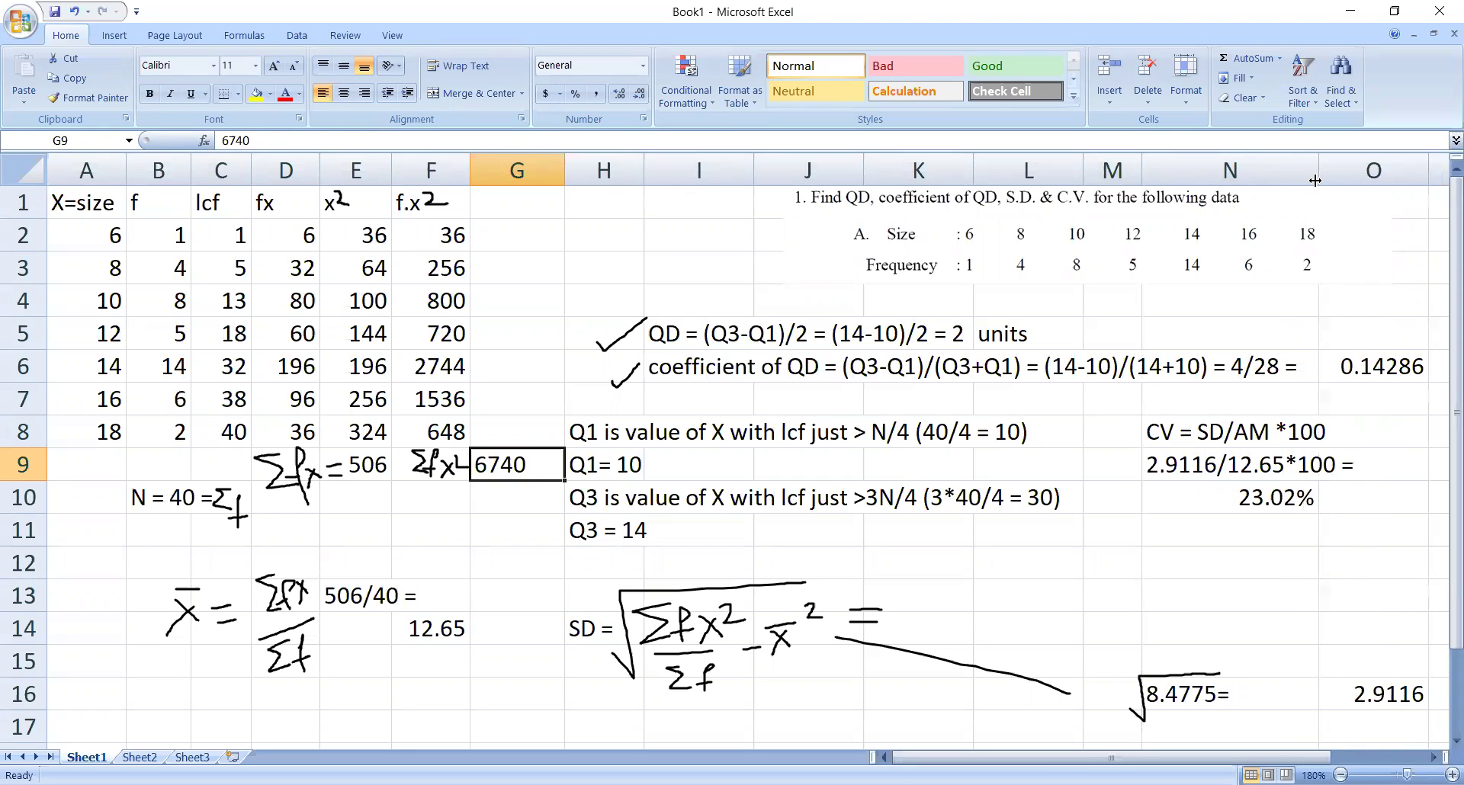
click(1359, 686)
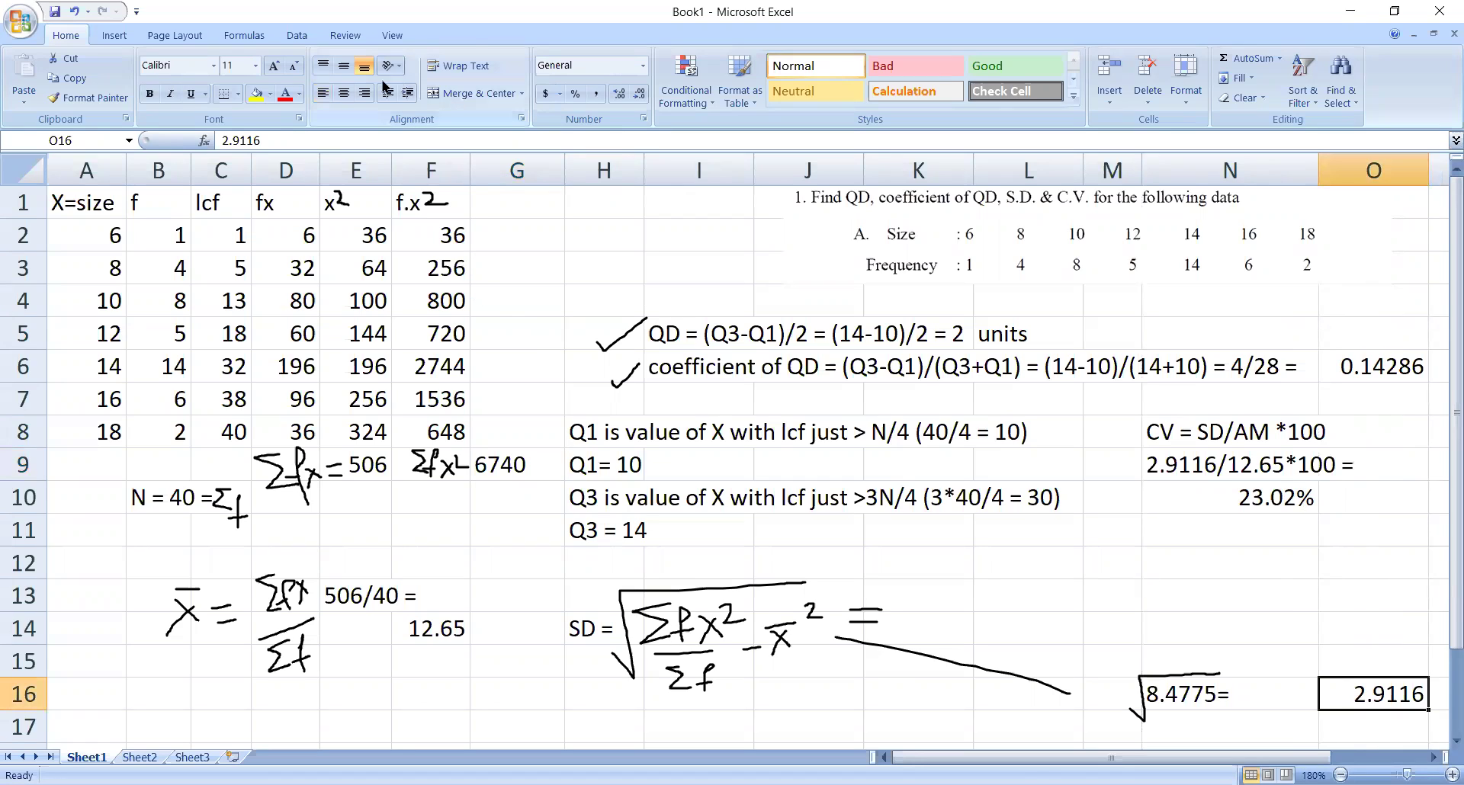
click(323, 93)
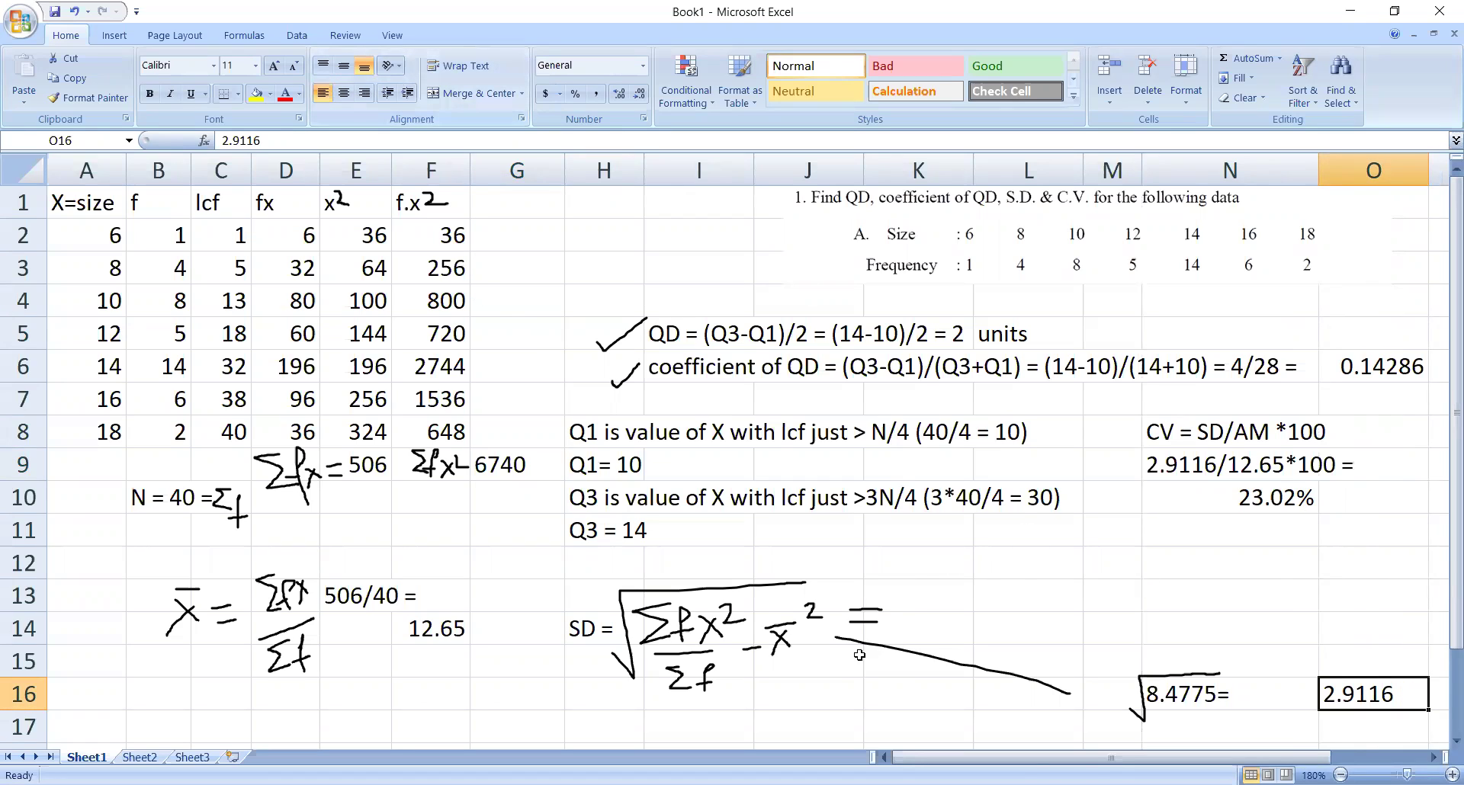
Paste the copied picture of the question B marks onto Sheet2 and erase all handwritten ink
click(837, 712)
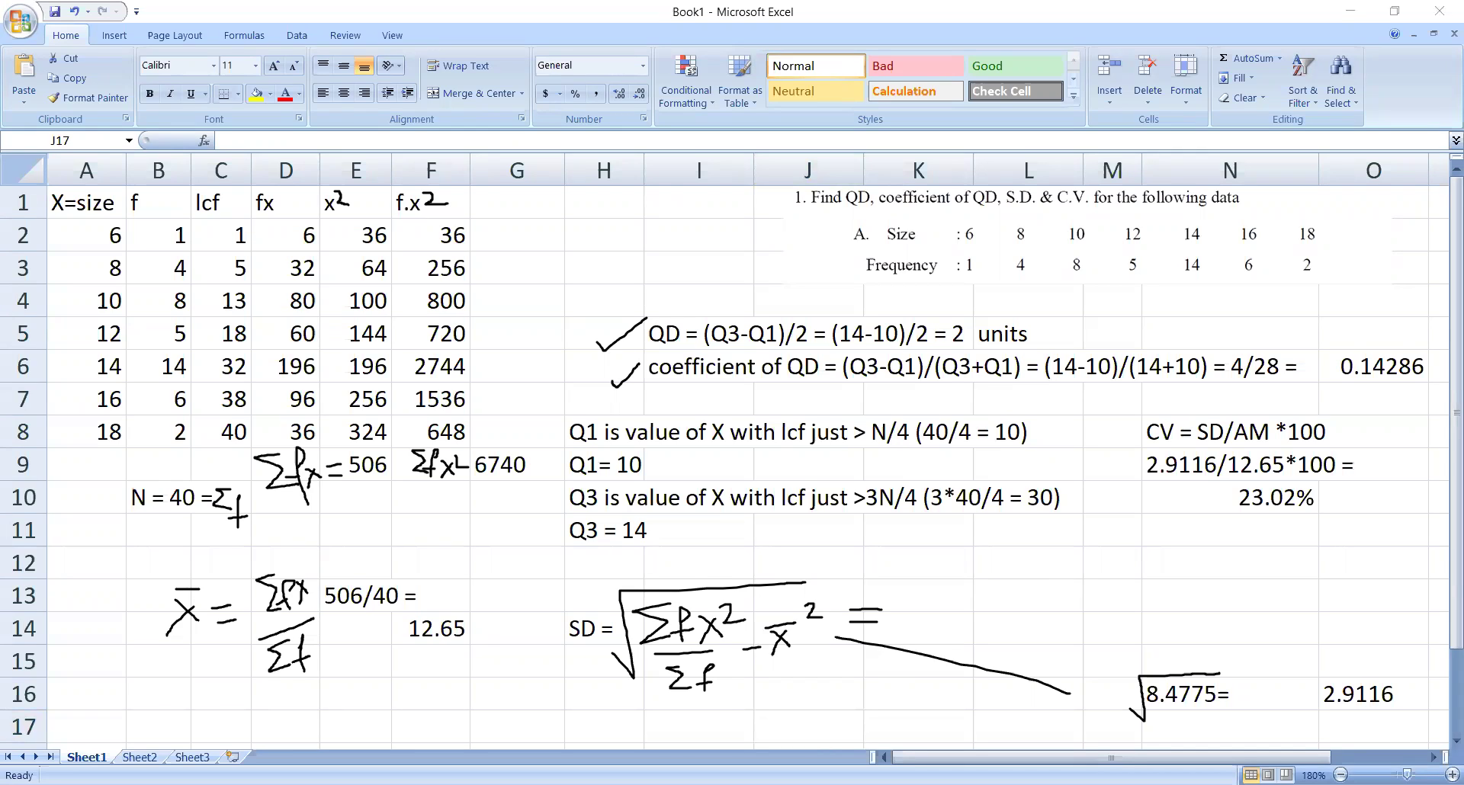
key(alt+Tab)
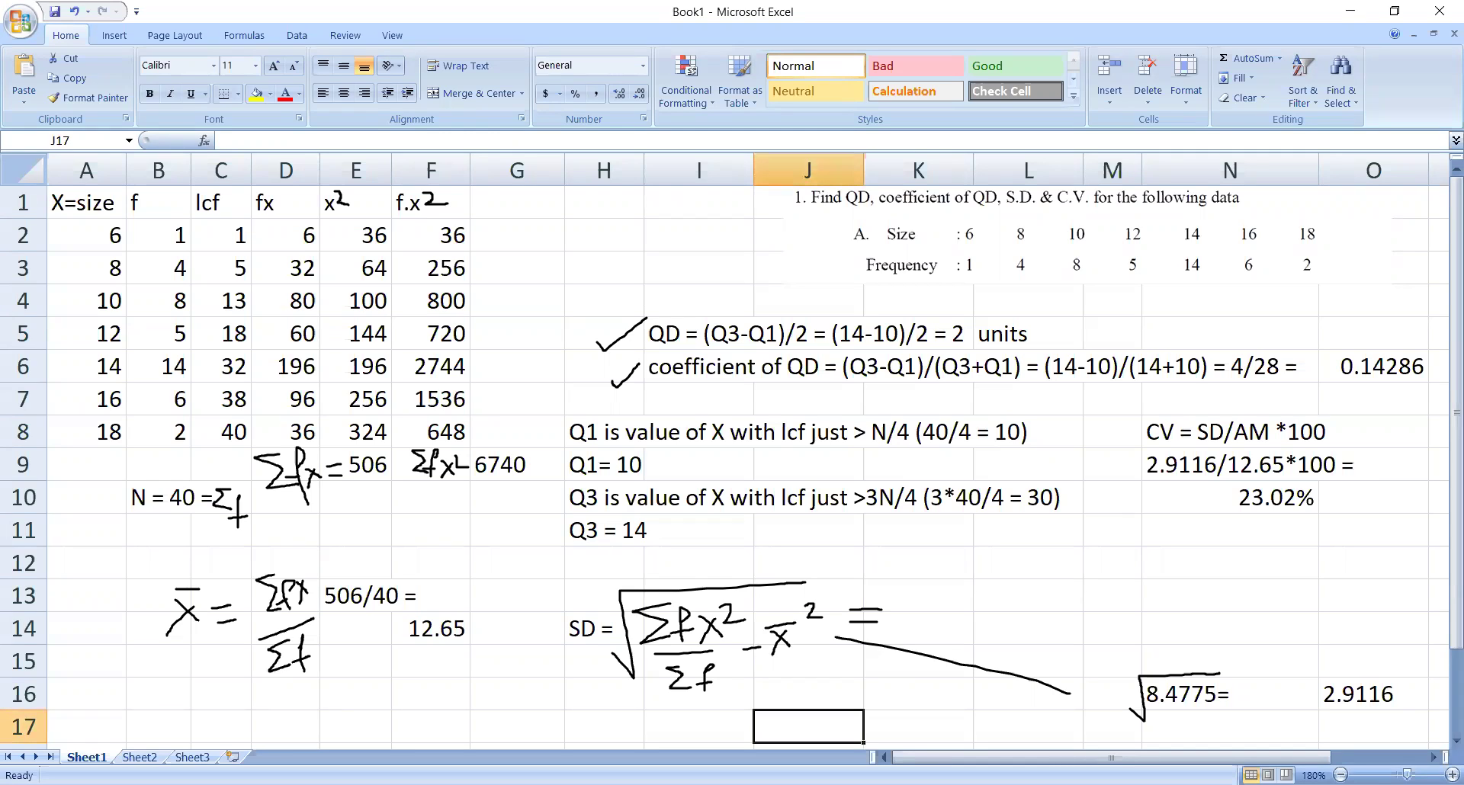
click(140, 757)
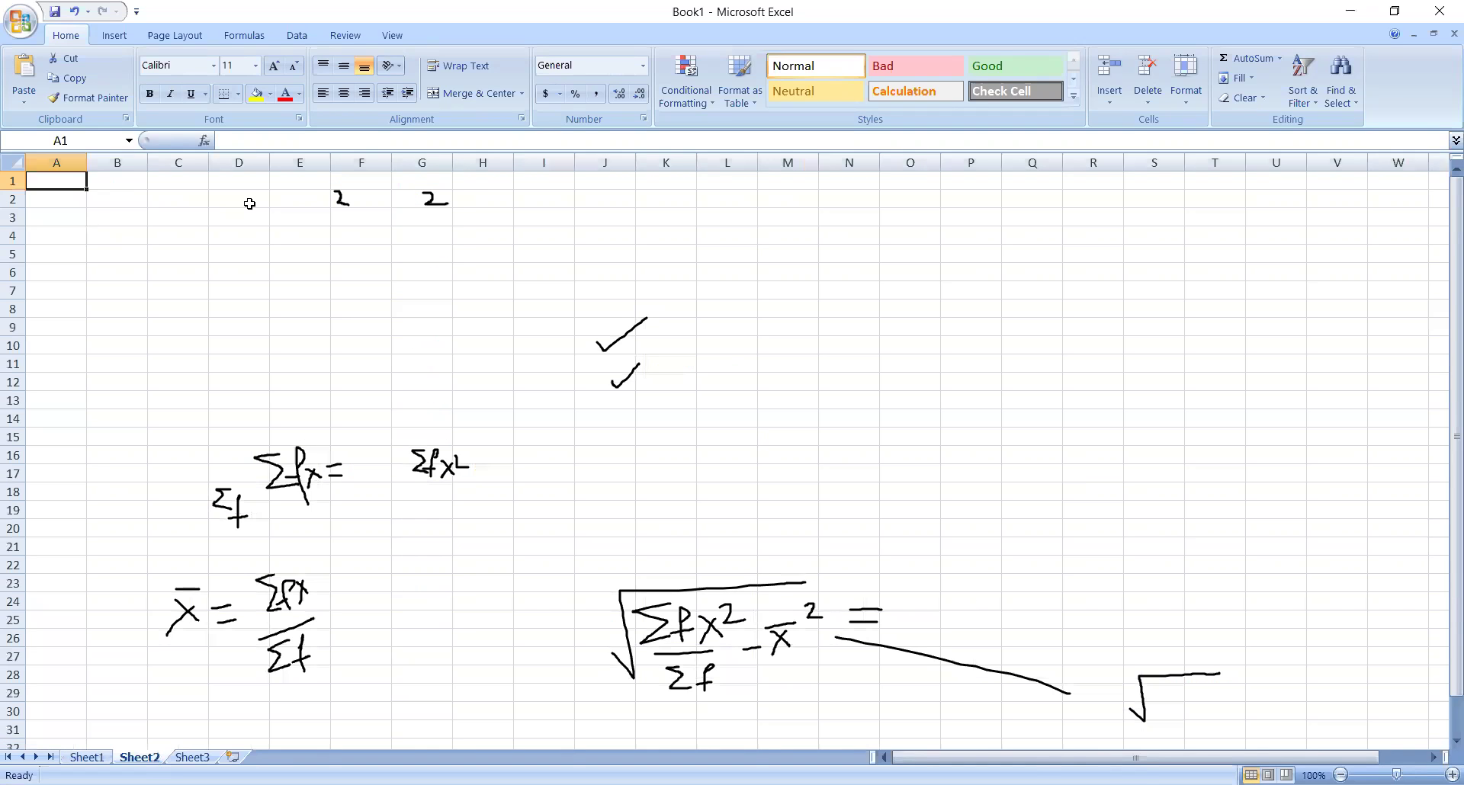
key(ctrl+v)
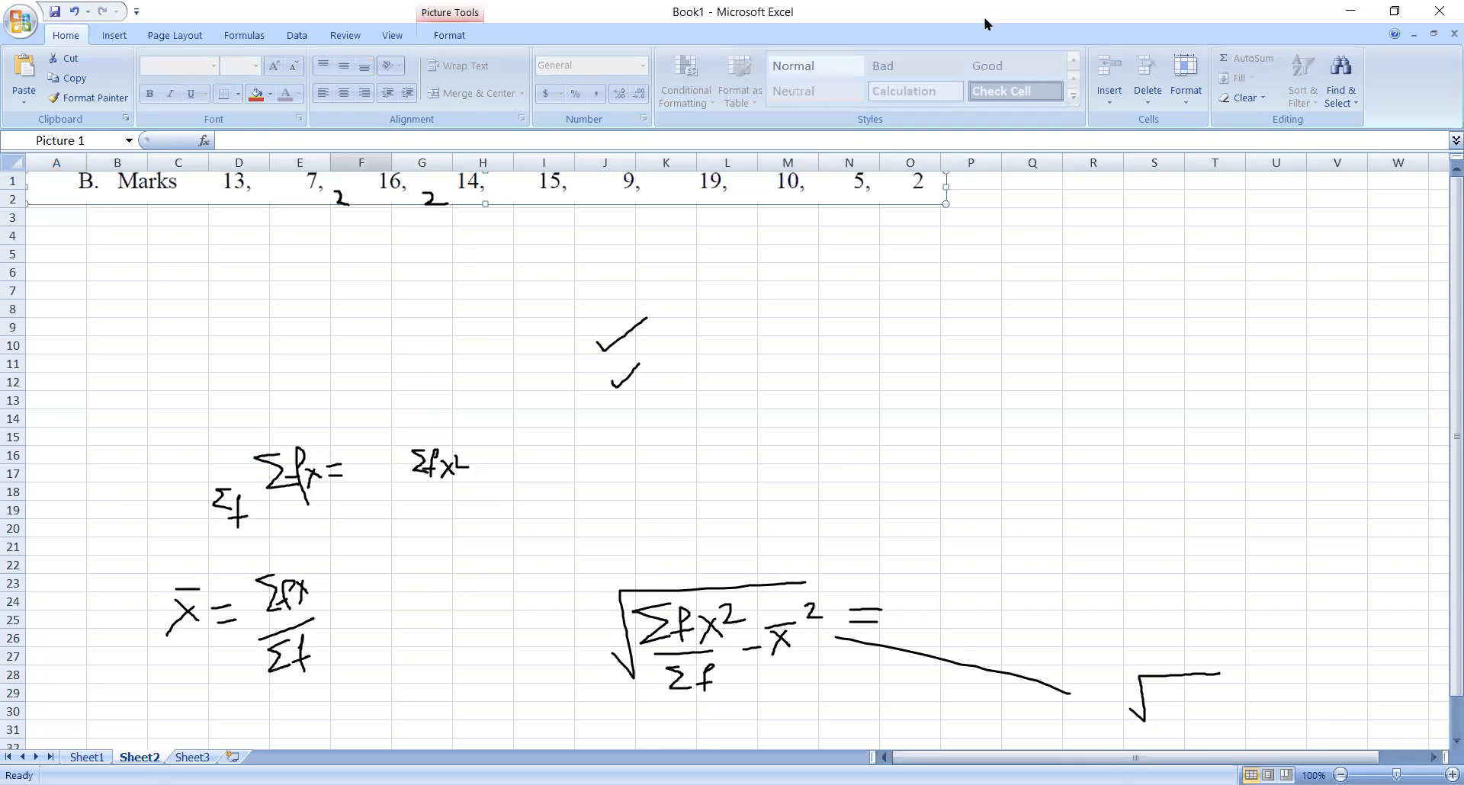
key(e)
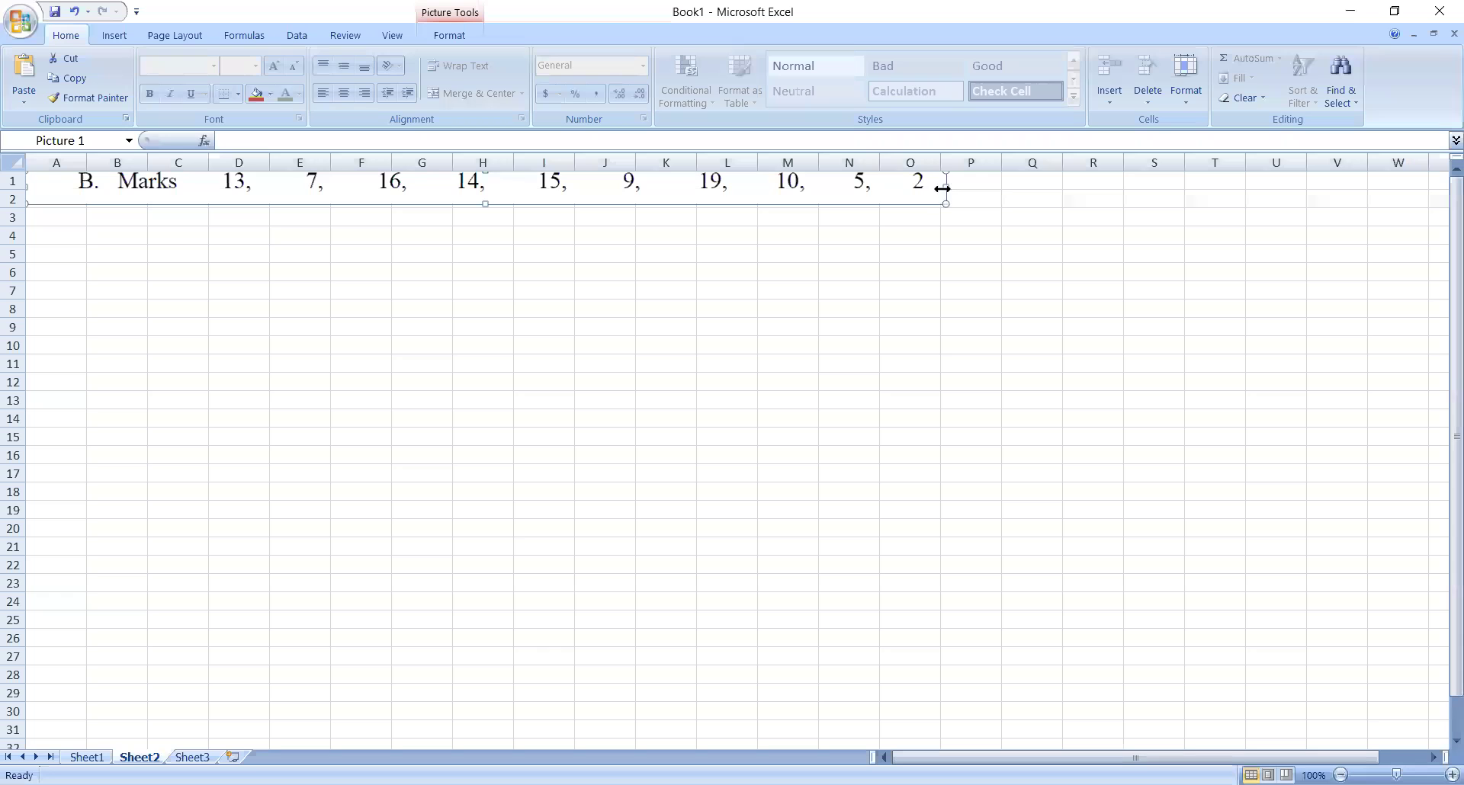
Narrow the pasted marks picture so it ends in column I and enlarge the sheet view to 180%
drag(554, 211, 533, 206)
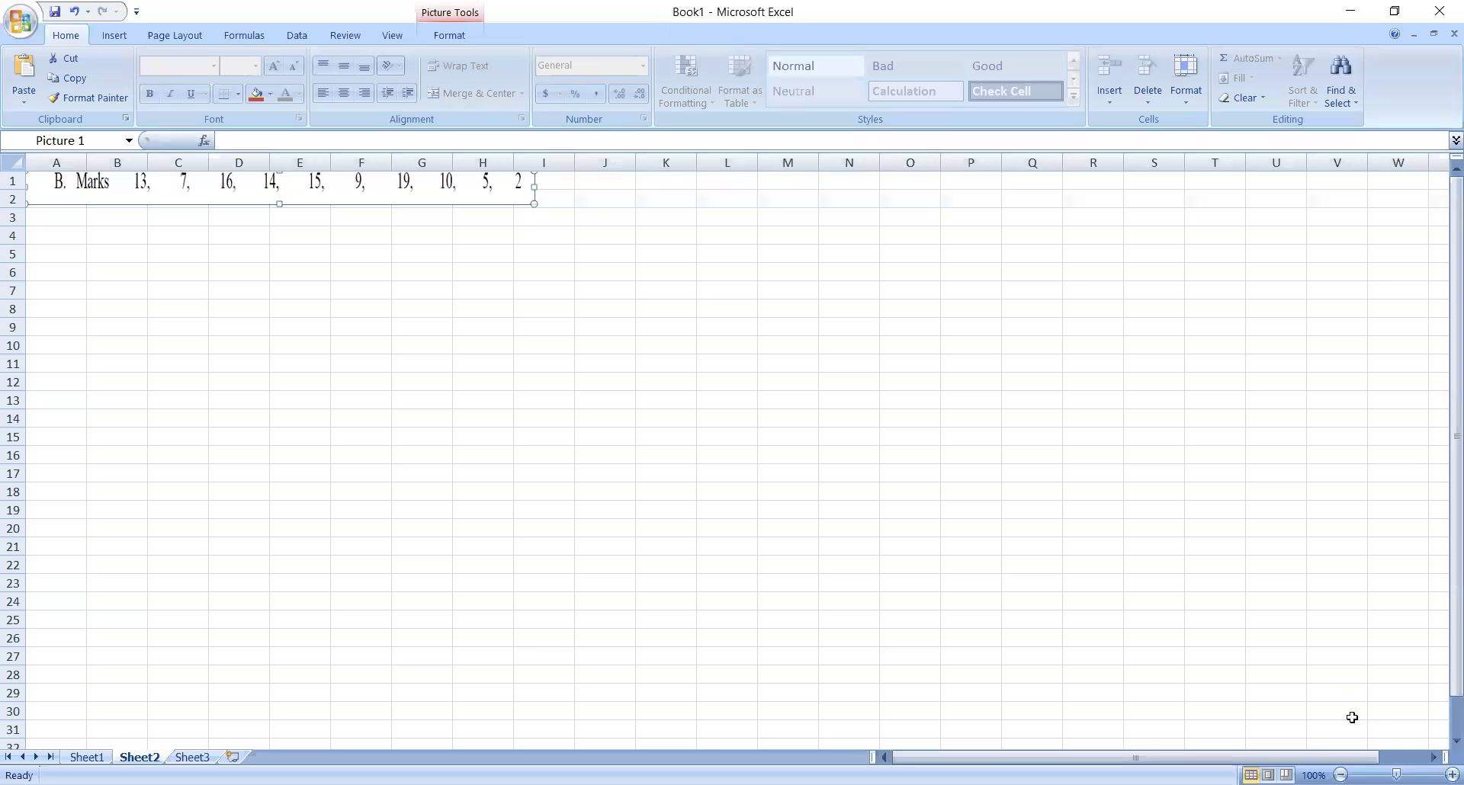
click(1452, 775)
click(1453, 775)
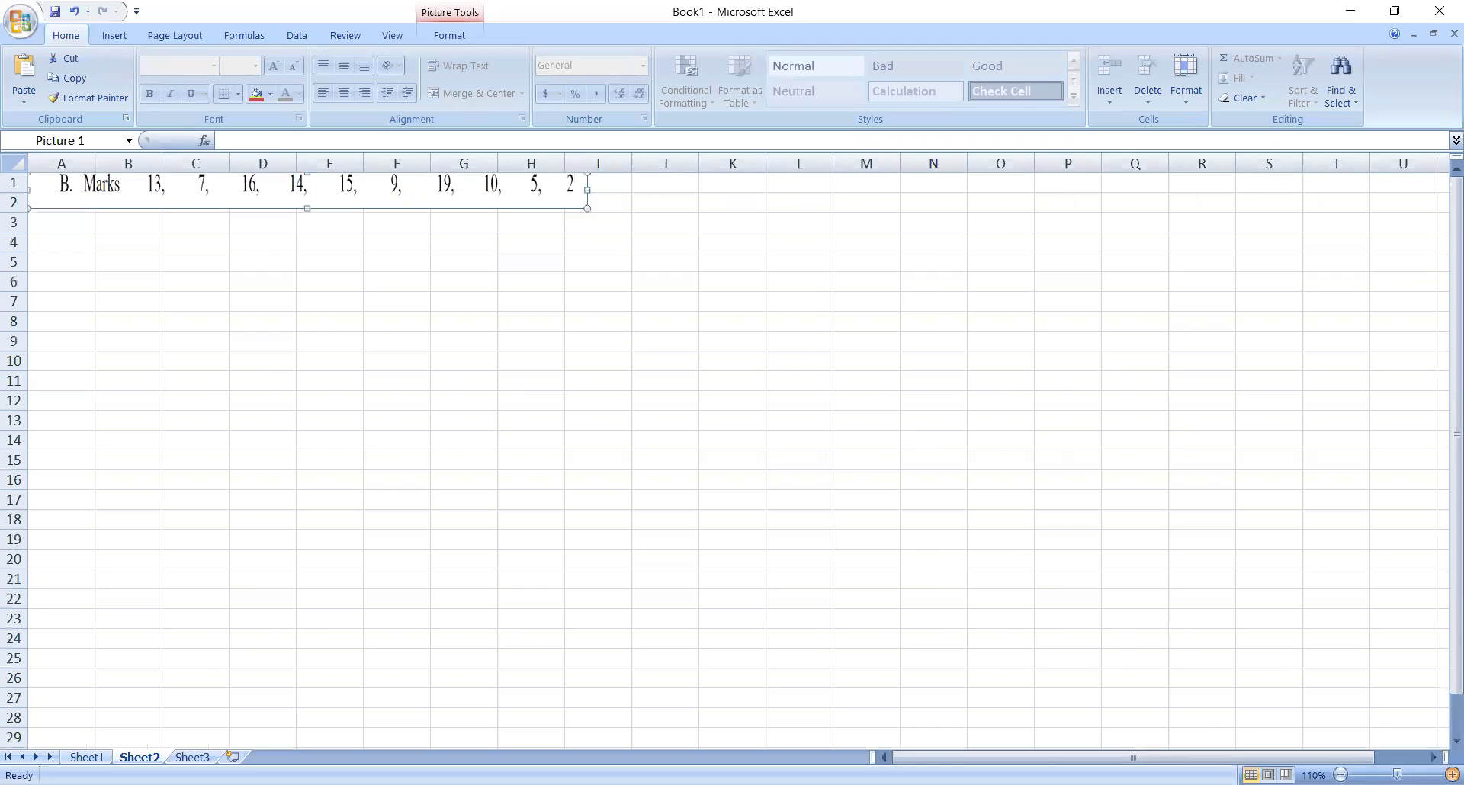
click(1452, 775)
click(1452, 775)
click(1452, 774)
click(1453, 775)
click(1452, 774)
click(1452, 774)
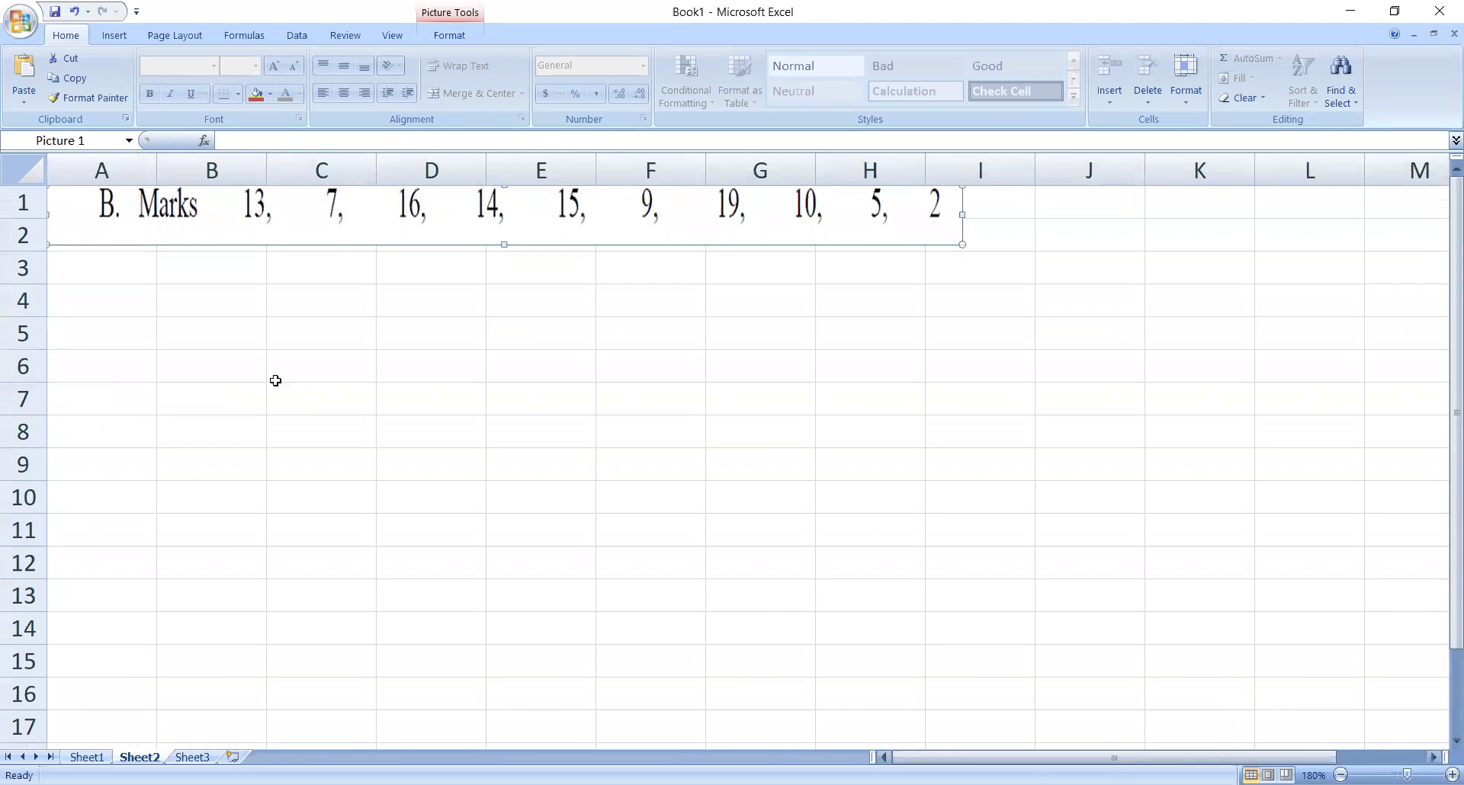
Enter the heading x in A3 and the marks 13, 7, 16, 14, 15, 9, 19, 10, 5, 2 in A4:A13
click(102, 275)
text(x)
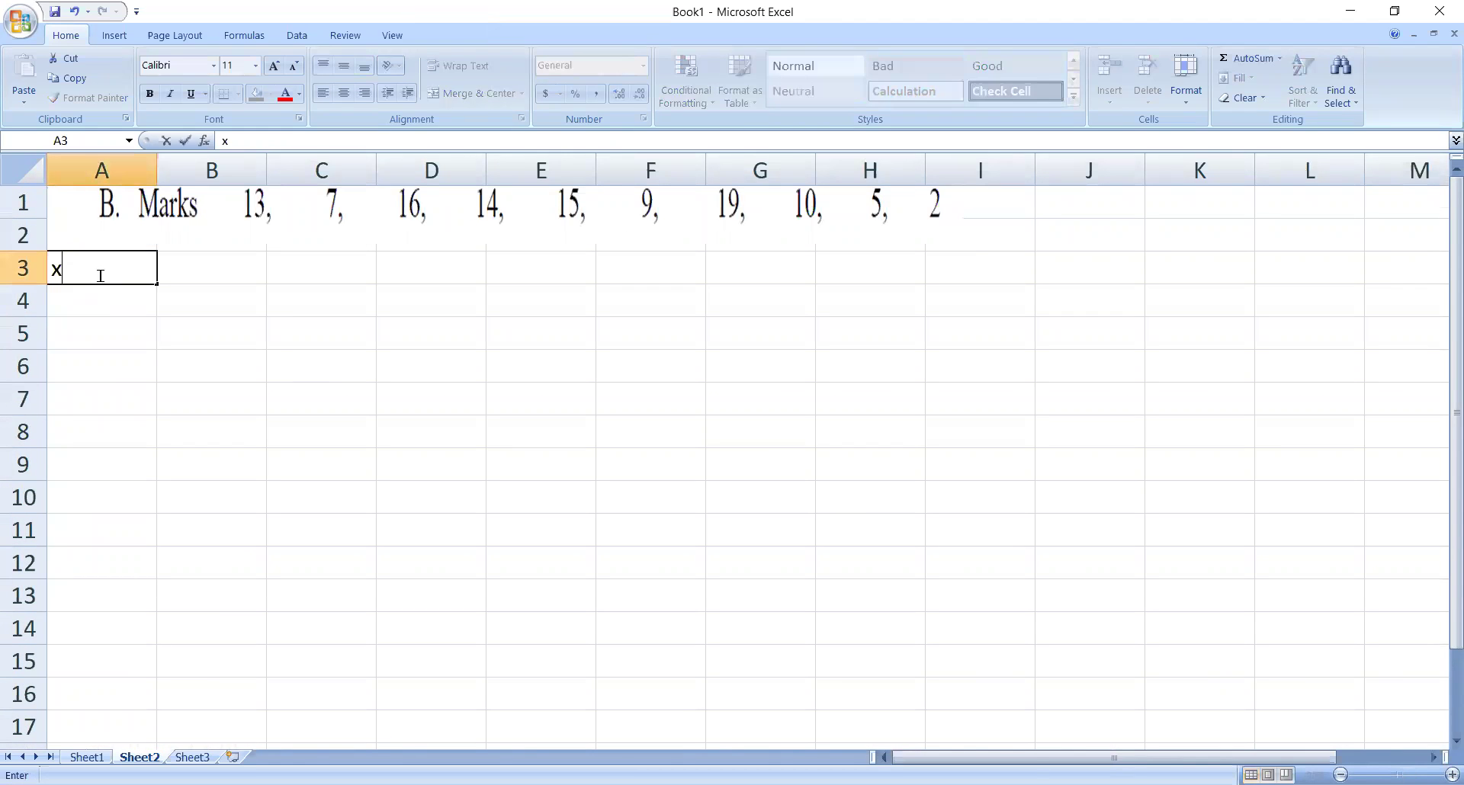
key(Return)
text(13)
key(Return)
text(7)
key(Return)
text(16)
key(Return)
text(14)
key(Return)
text(15)
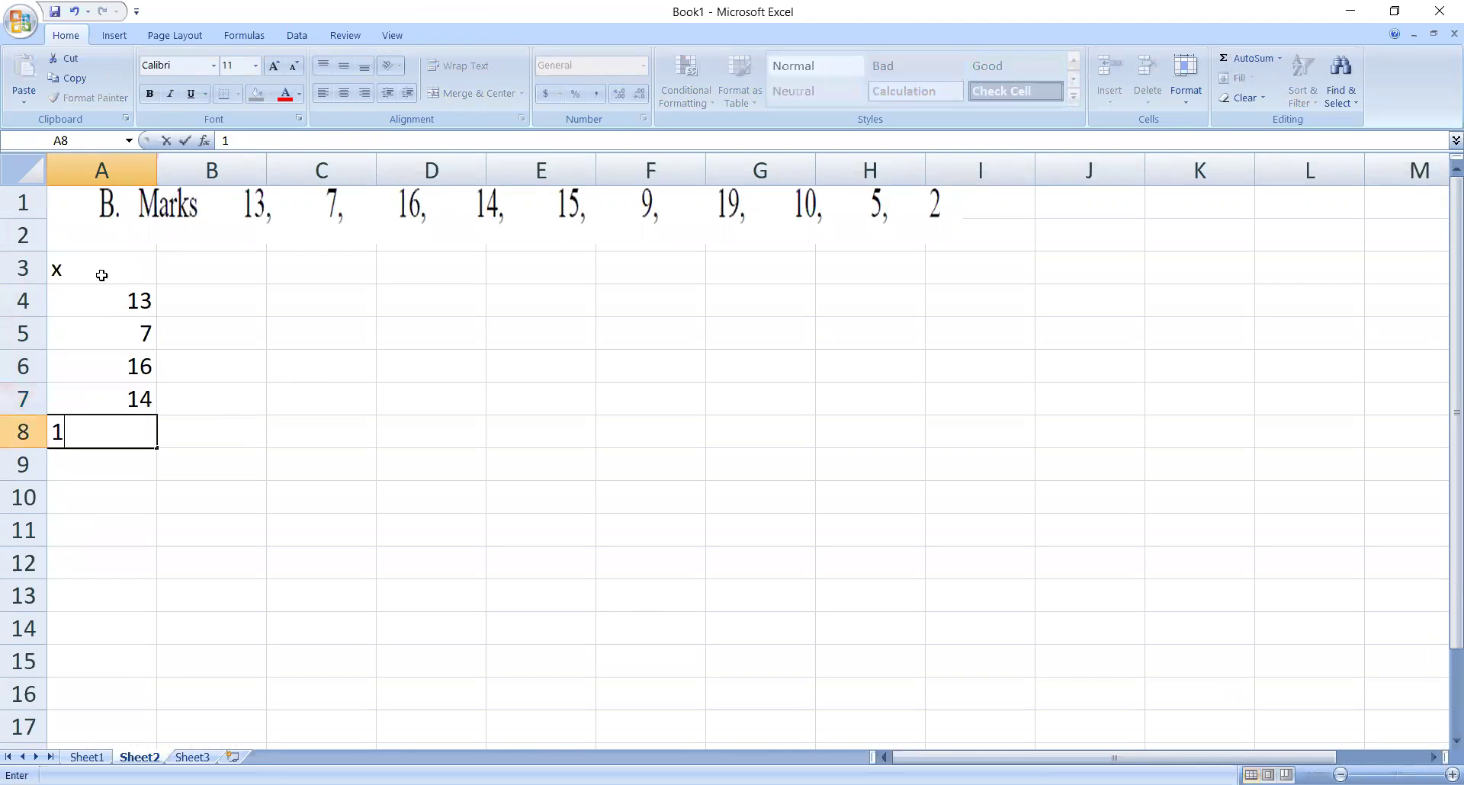
key(Return)
text(9)
key(Return)
text(19)
key(Return)
text(10)
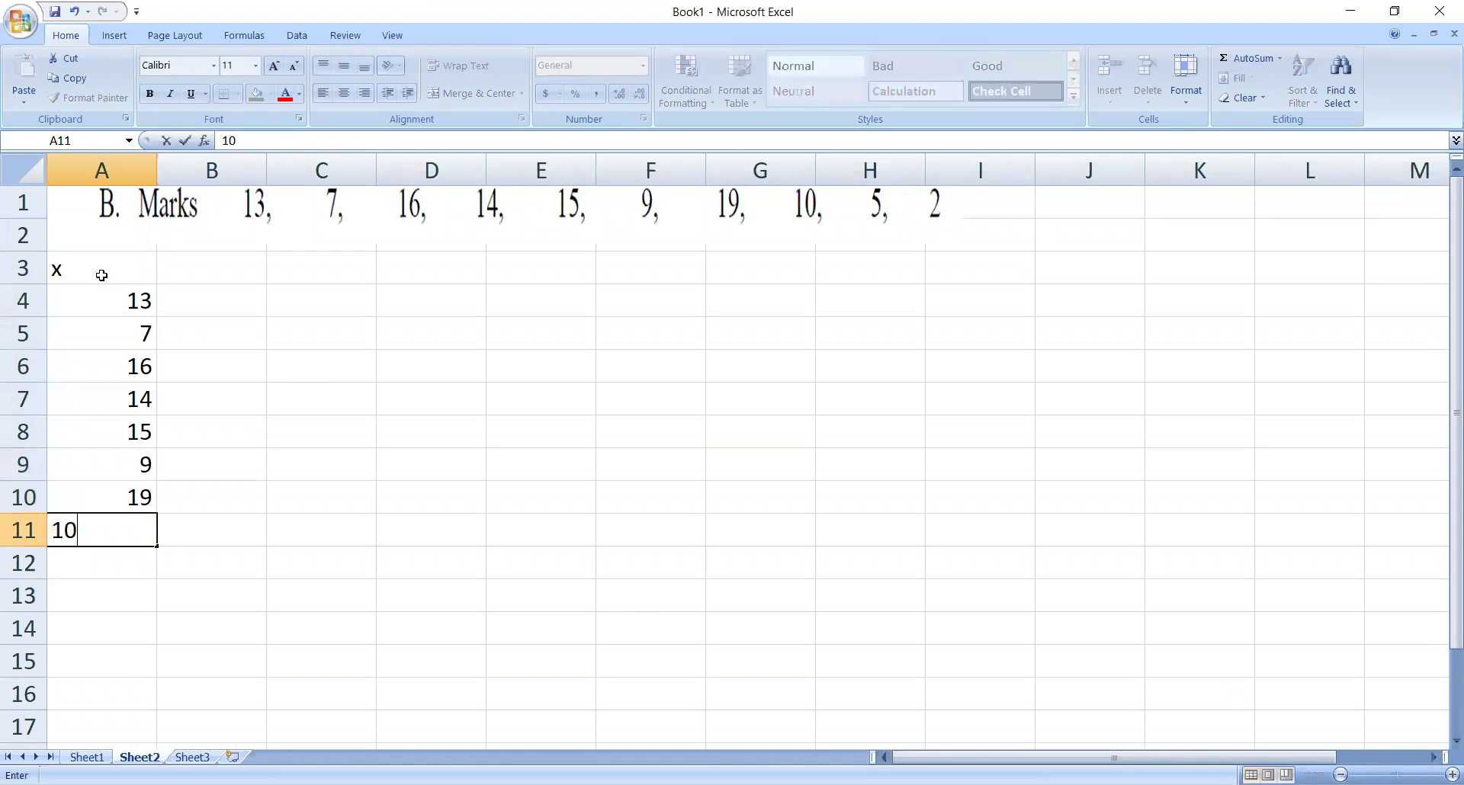
key(Return)
text(5)
key(Return)
text(2)
key(Tab)
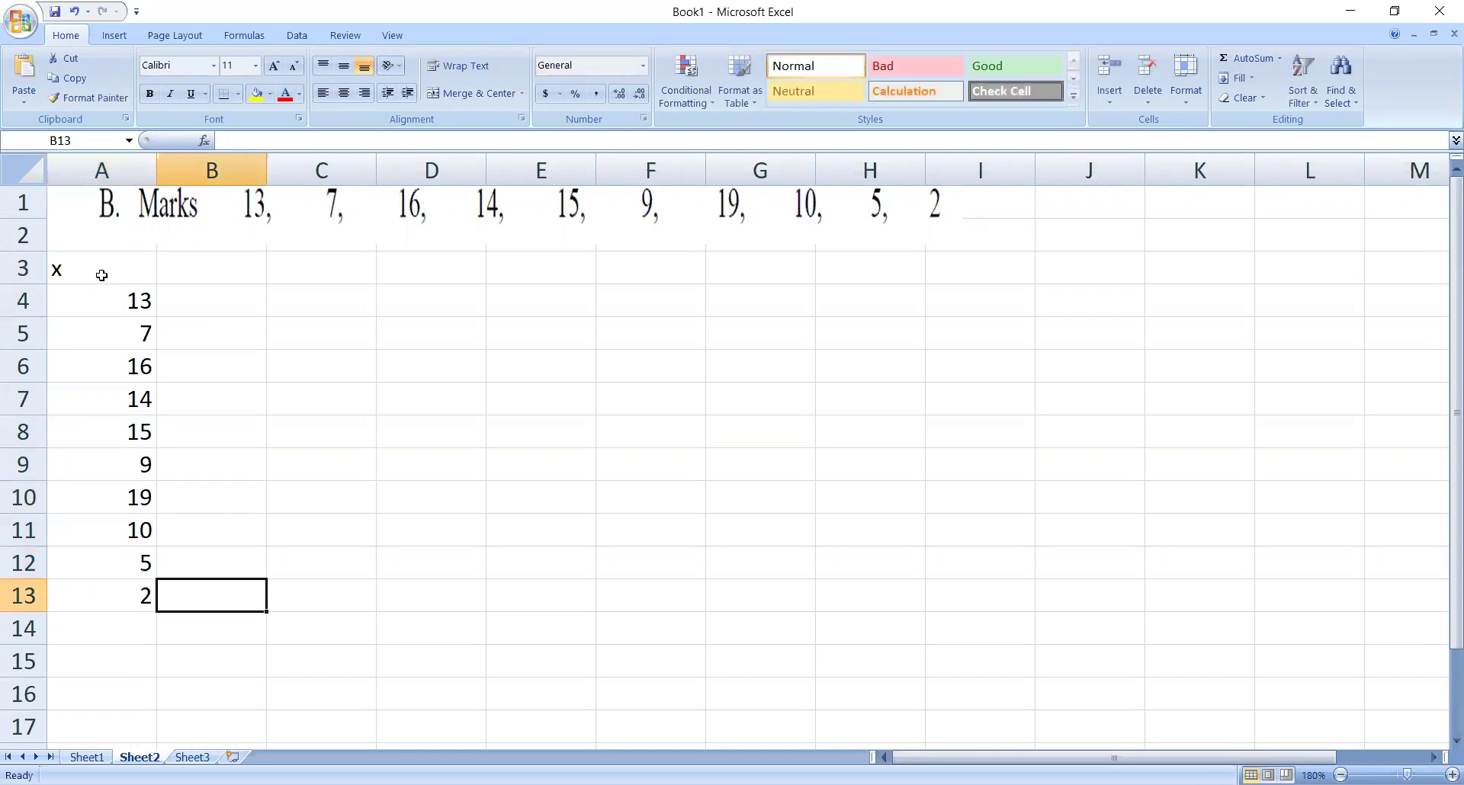
Narrow column A and head column B in B3 with x and a handwritten superscript 2
key(Up)
key(Up)
key(Up)
key(Up)
key(Up)
key(Up)
key(Up)
key(Up)
key(Up)
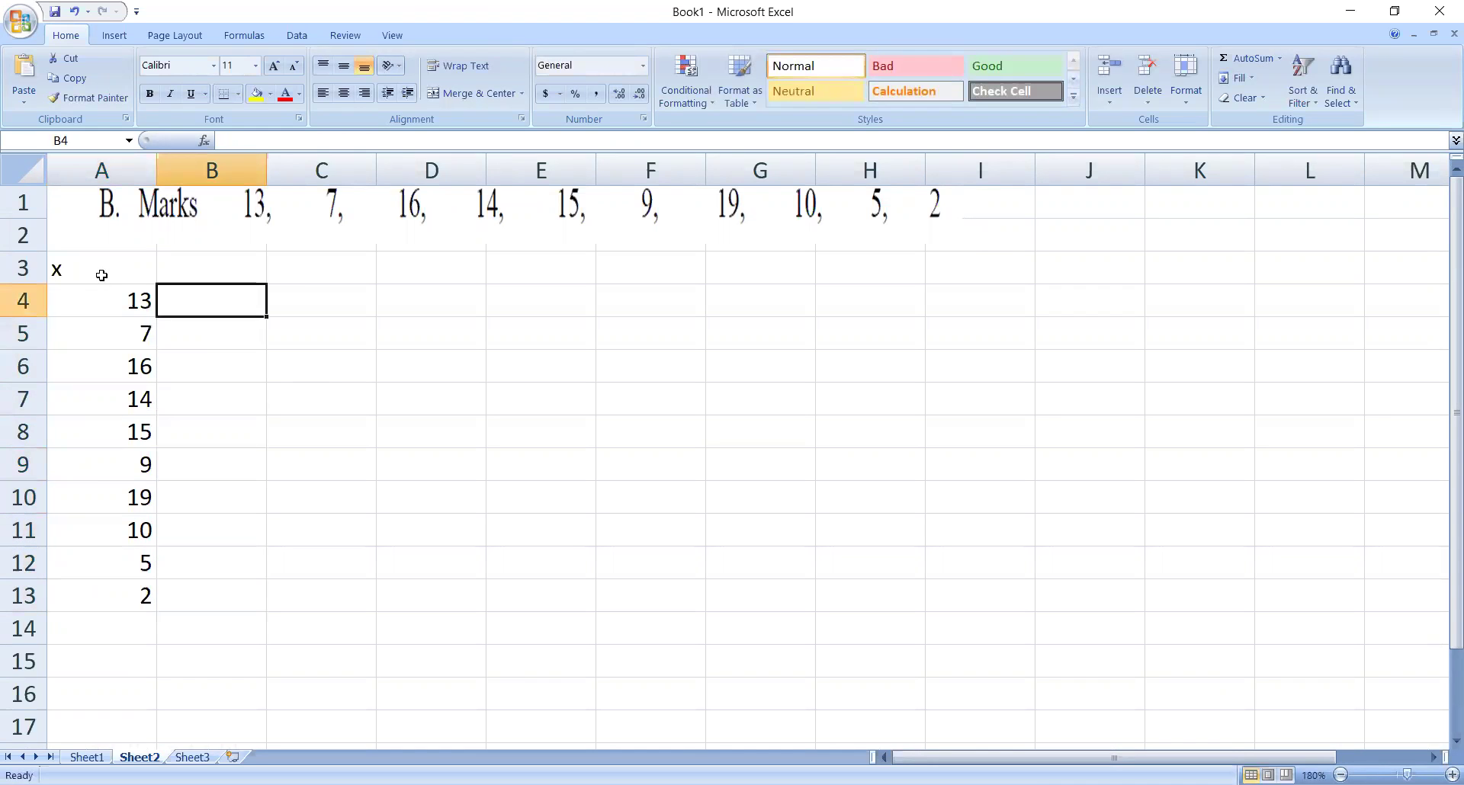
key(Up)
drag(154, 172, 122, 173)
text(X)
key(BackSpace)
text(x)
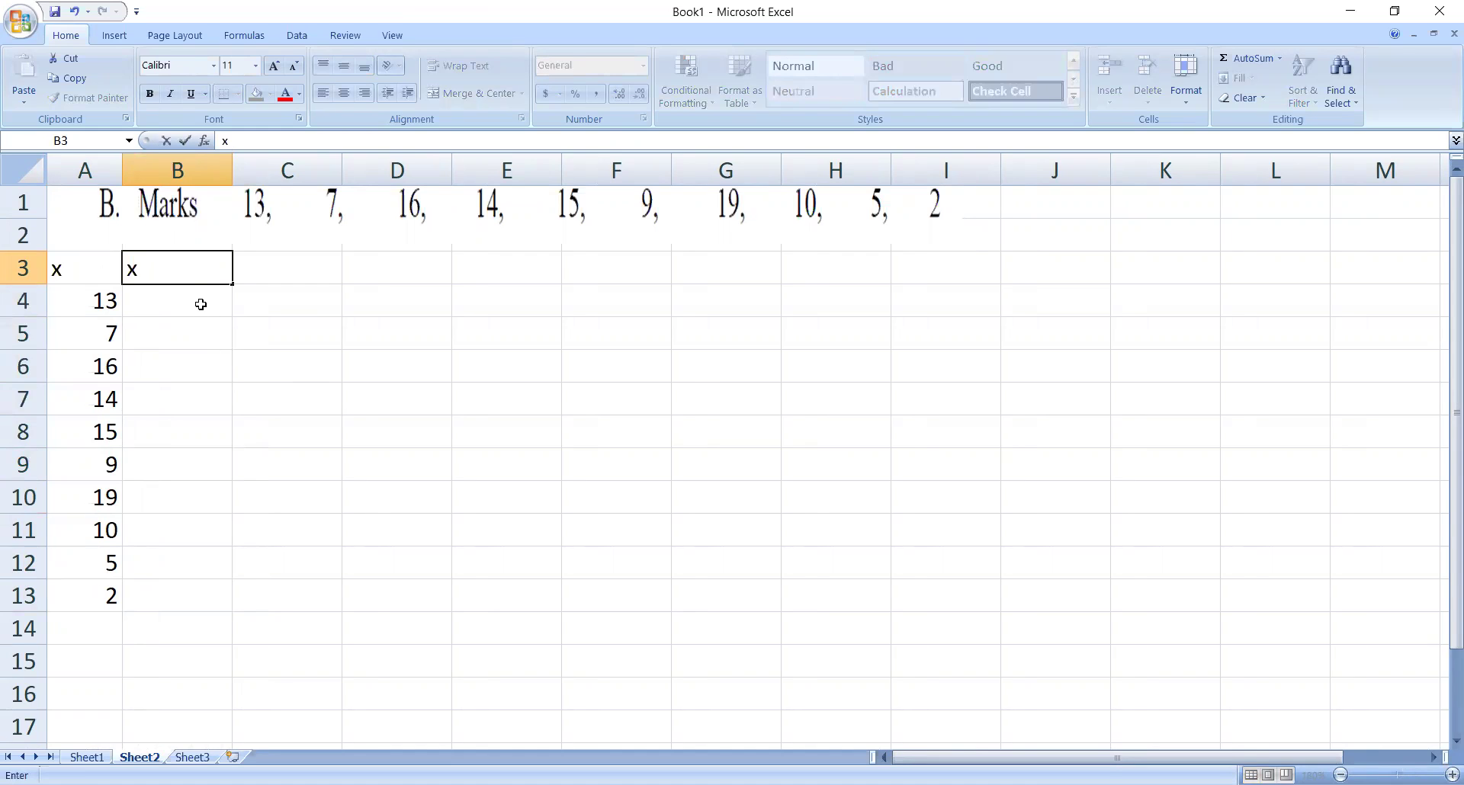
key(Return)
click(187, 275)
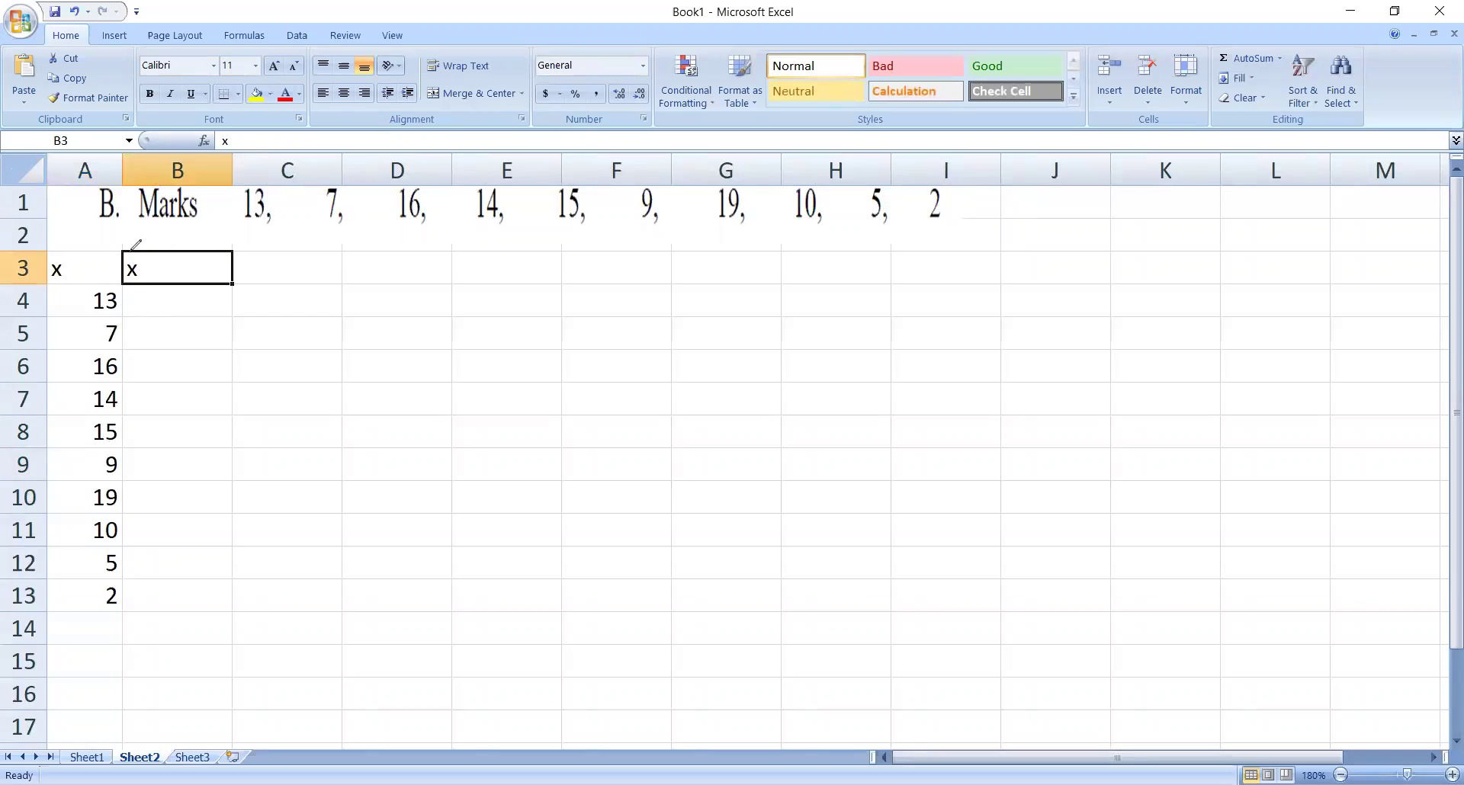
drag(140, 253, 151, 267)
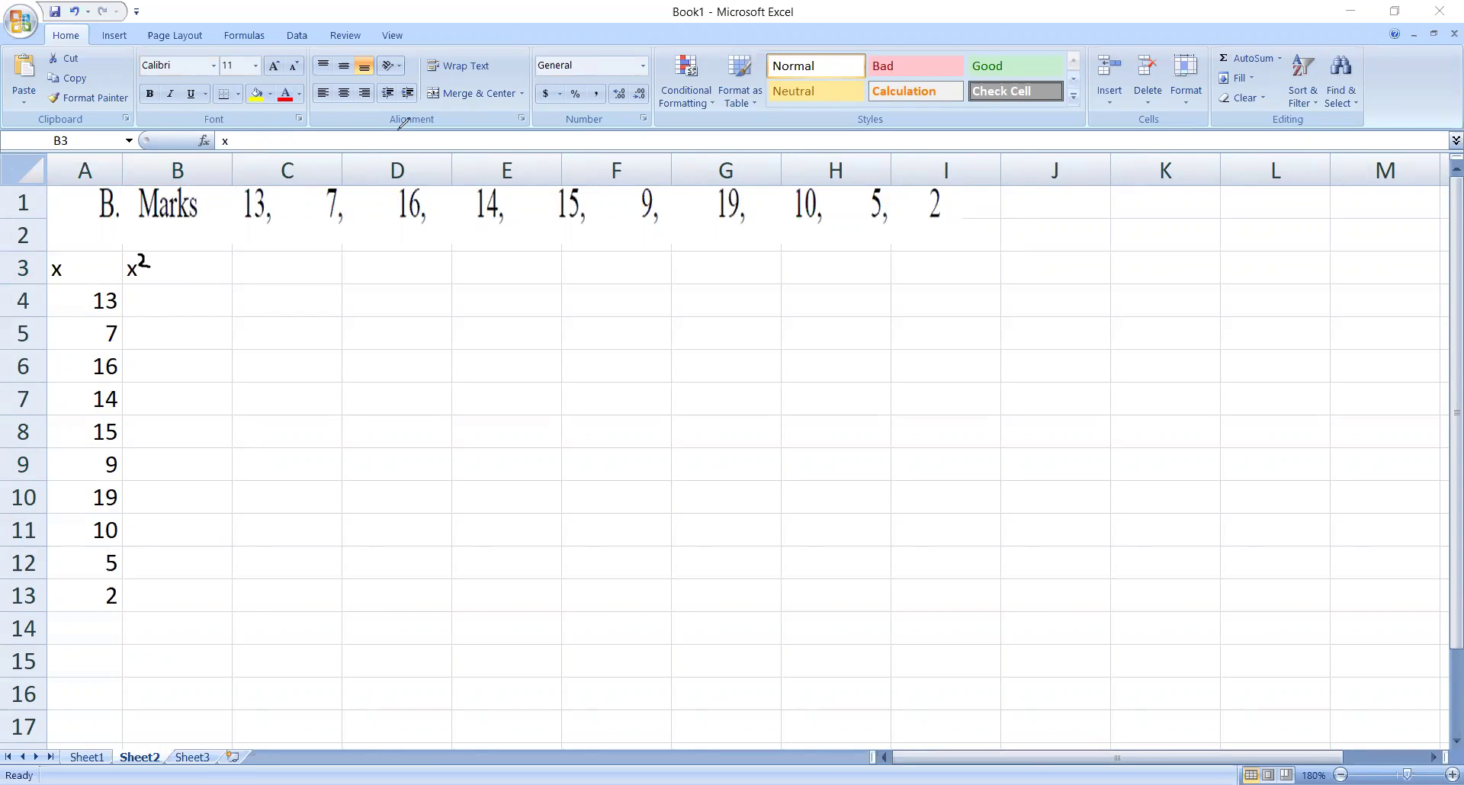
key(Escape)
Square the first mark in B4 with =A4*A4 and fill the formula down to B13
click(152, 305)
text(=)
key(Left)
text(*)
key(Left)
key(Return)
click(150, 301)
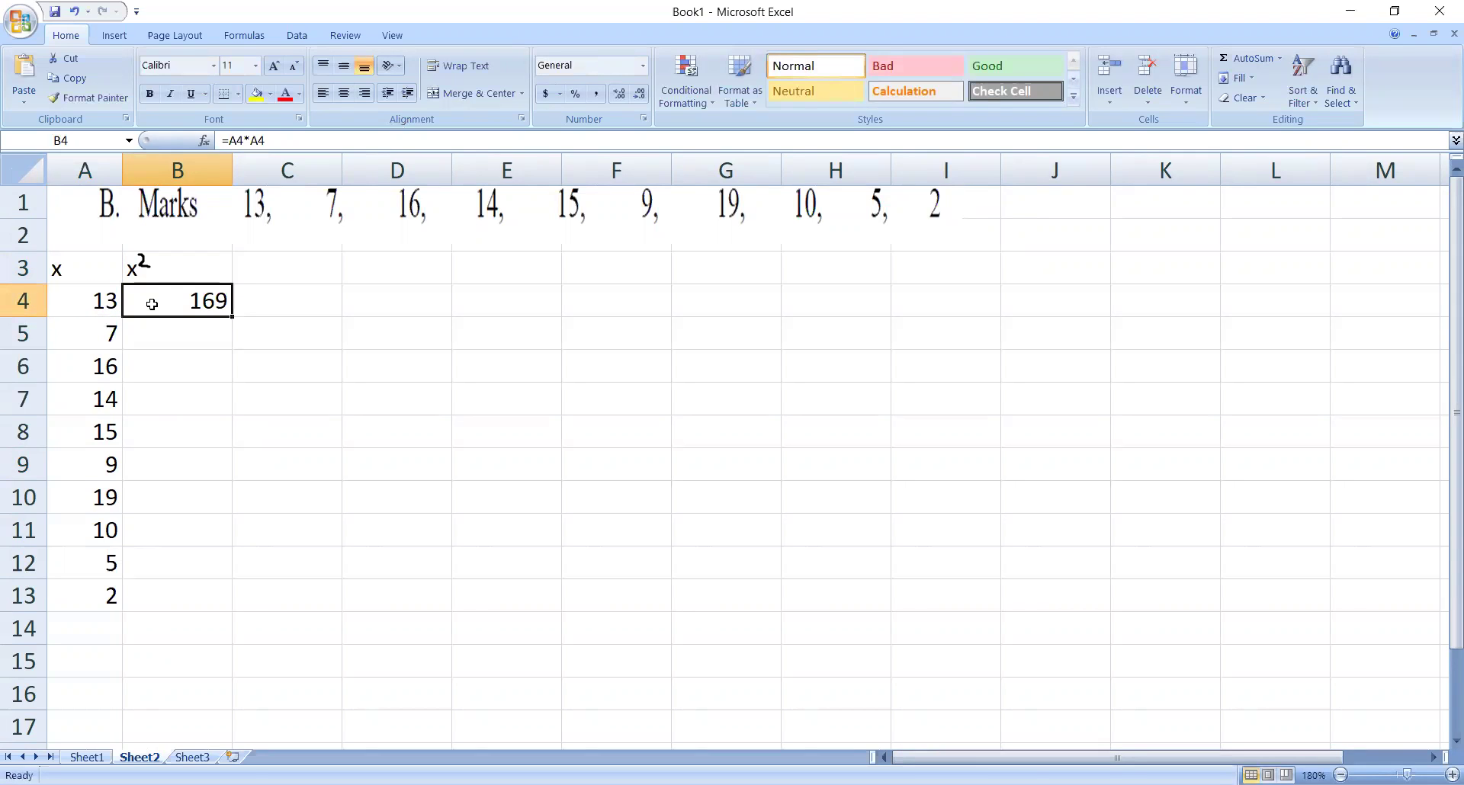
drag(231, 316, 219, 598)
Total the marks in A15 with =sum(A4:A13) and fill the formula across to B15 for the squares
click(83, 655)
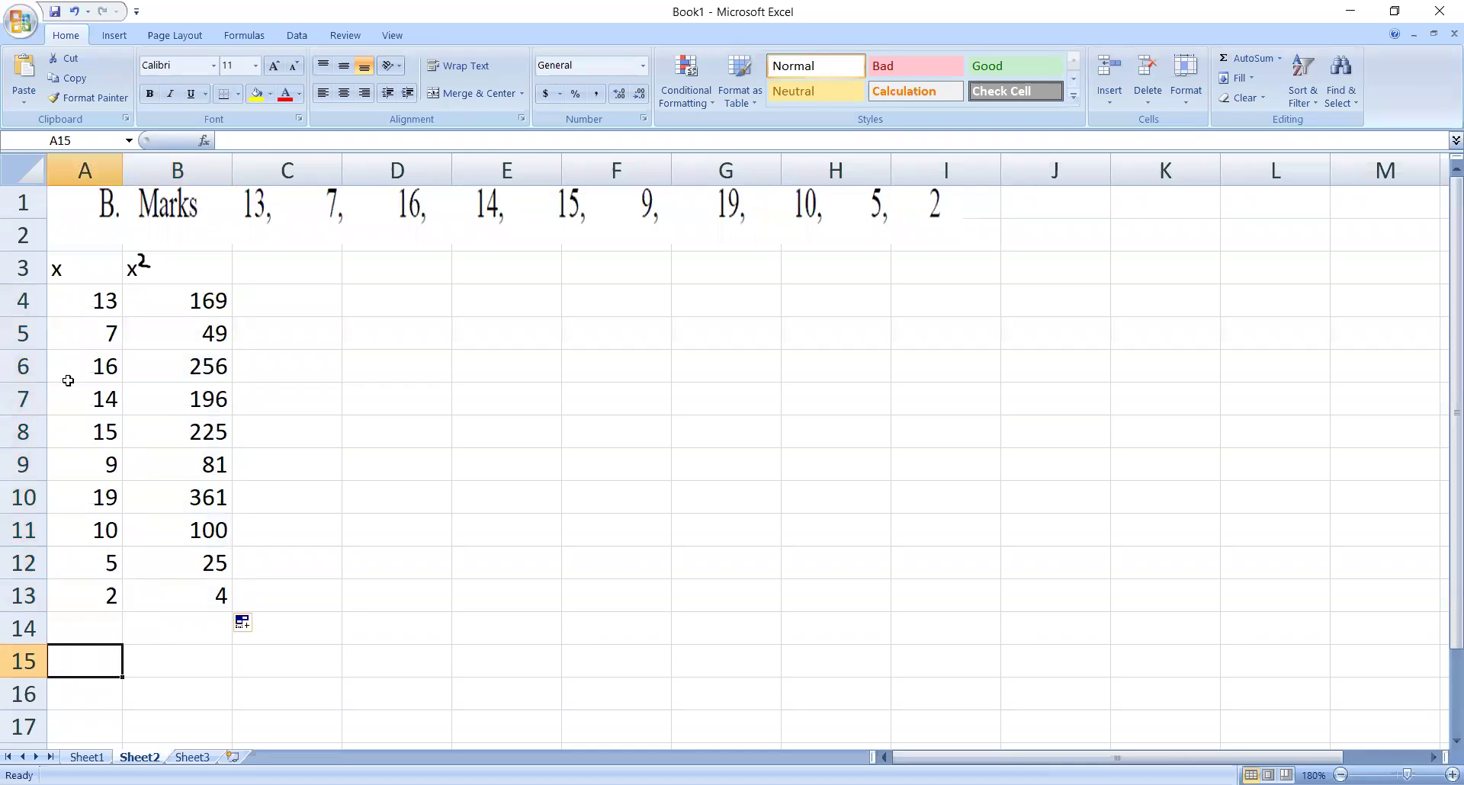
text(=s)
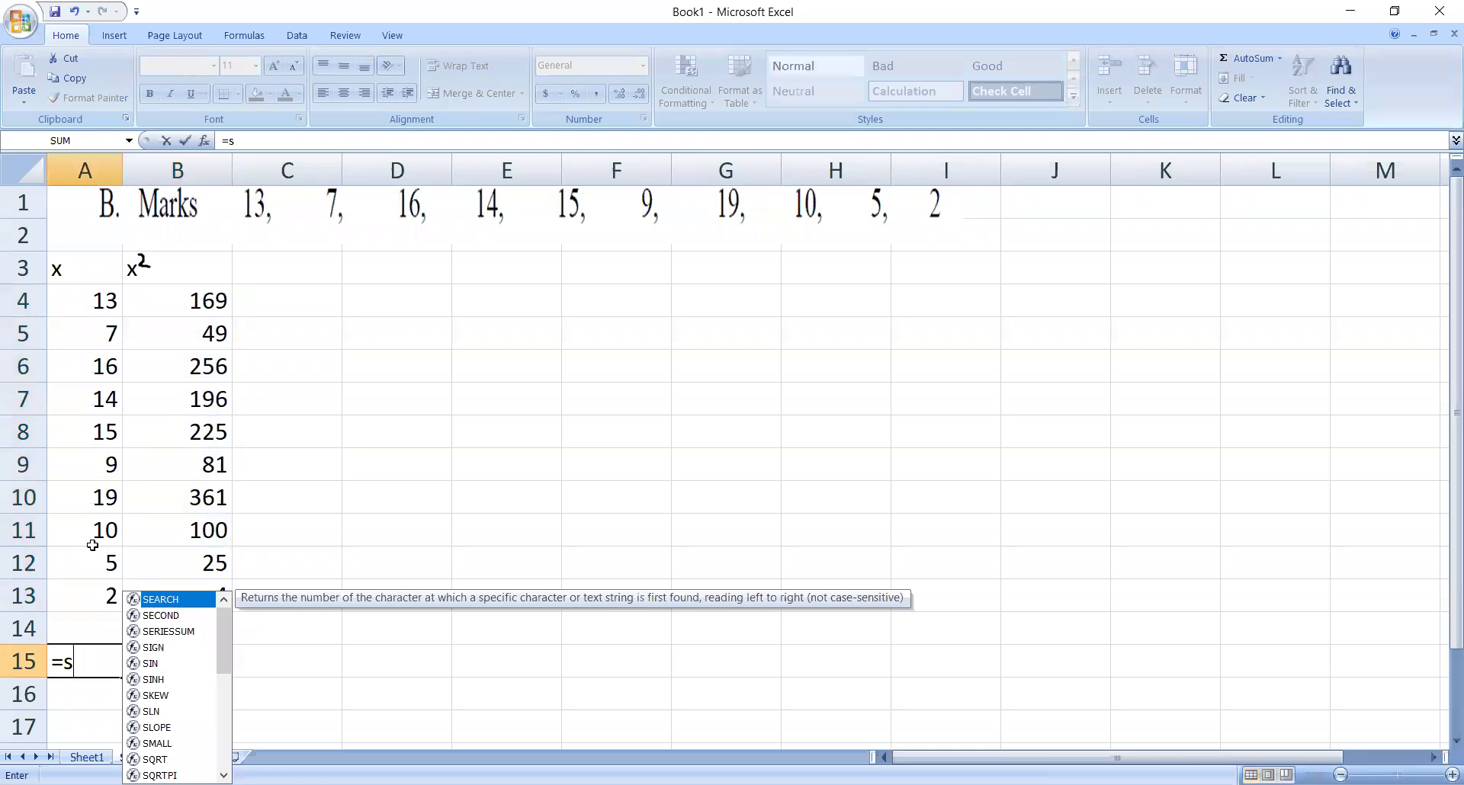
text(um()
click(70, 305)
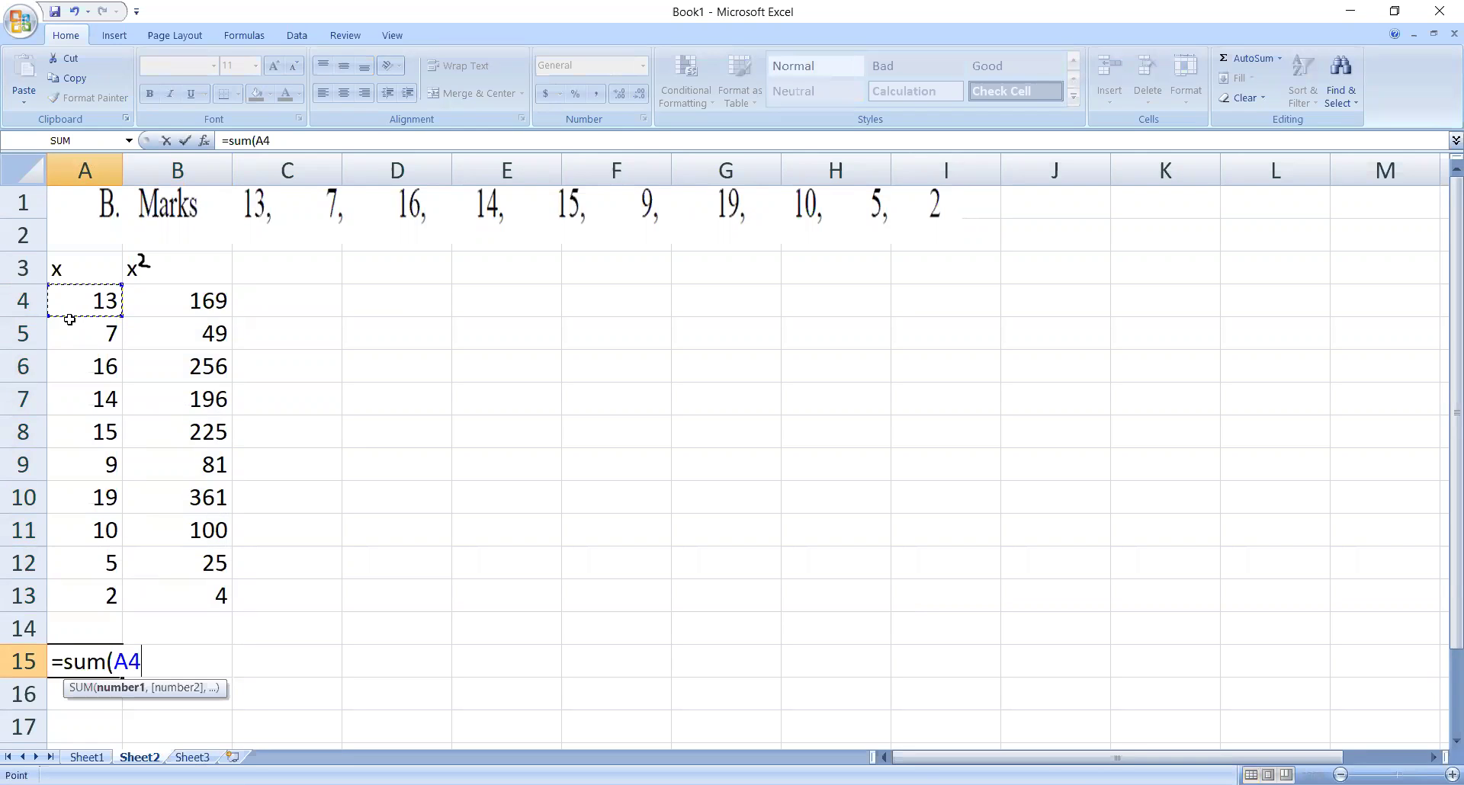
shift+click(72, 585)
text())
key(Return)
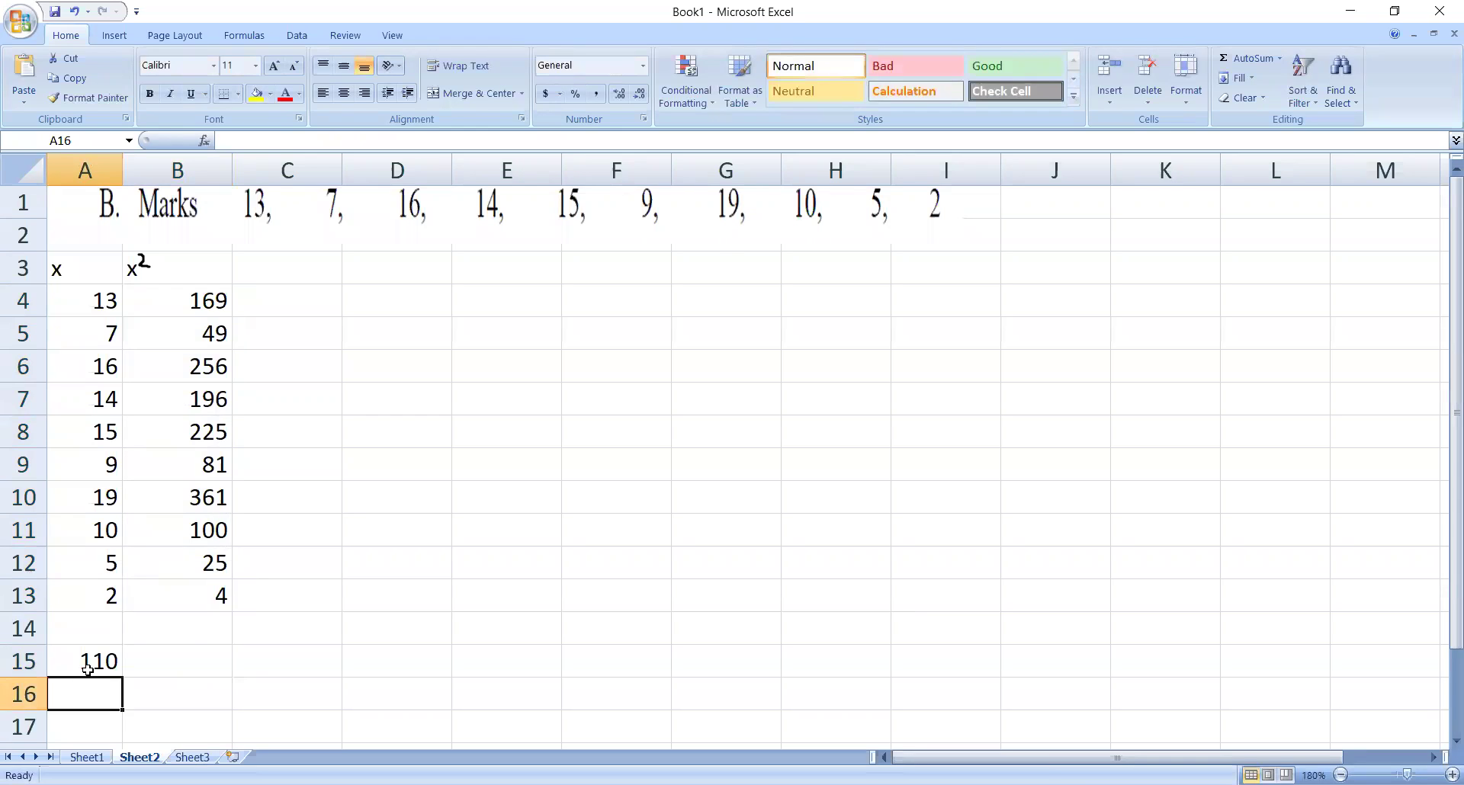
click(113, 673)
drag(122, 677, 231, 677)
Handwrite the labels Σx = above the total in A15 and Σx² = beside the total in B15
click(85, 631)
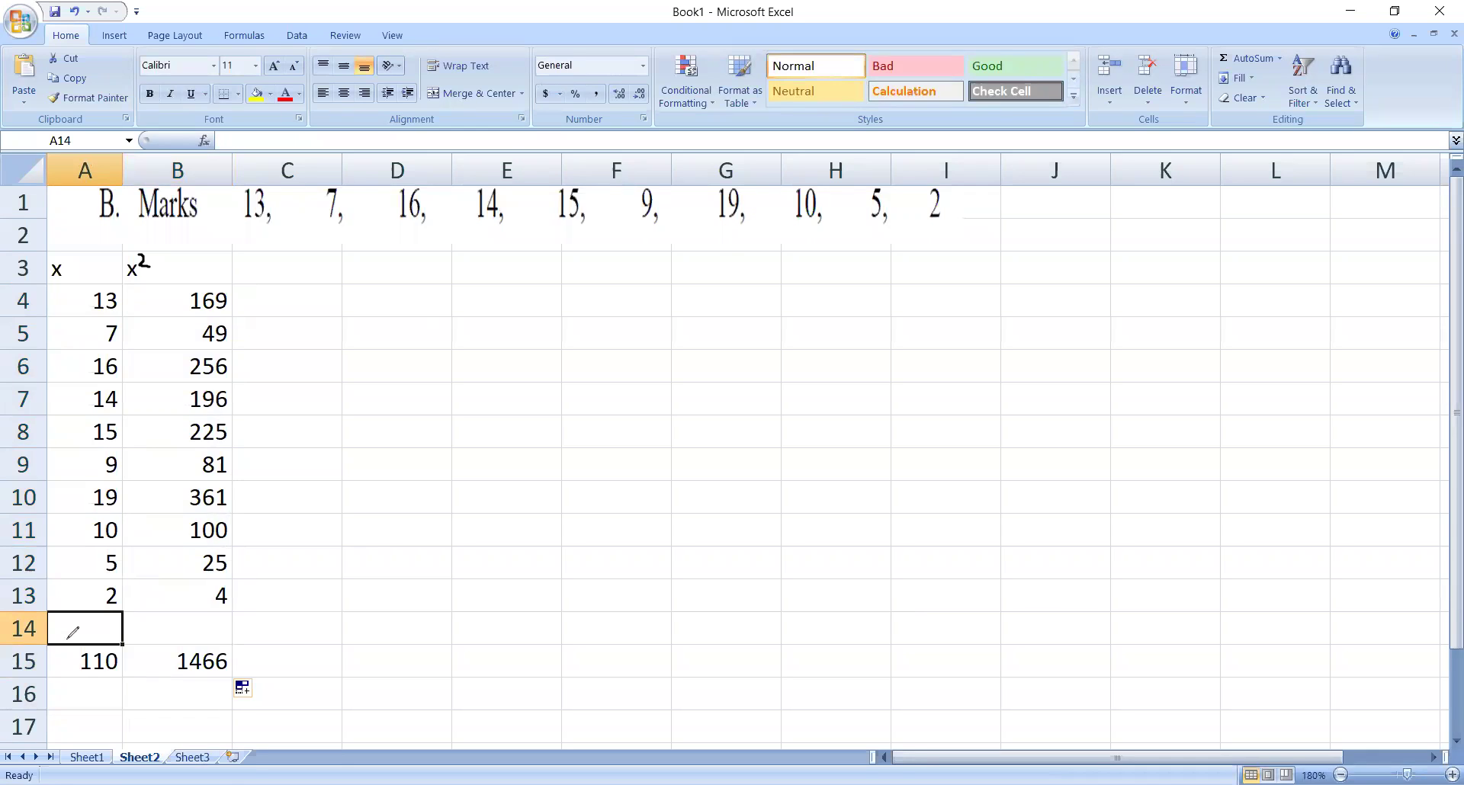
mouse_move(57, 612)
mouse_down()
mouse_move(85, 616)
mouse_move(63, 640)
mouse_move(108, 633)
mouse_move(92, 635)
mouse_up()
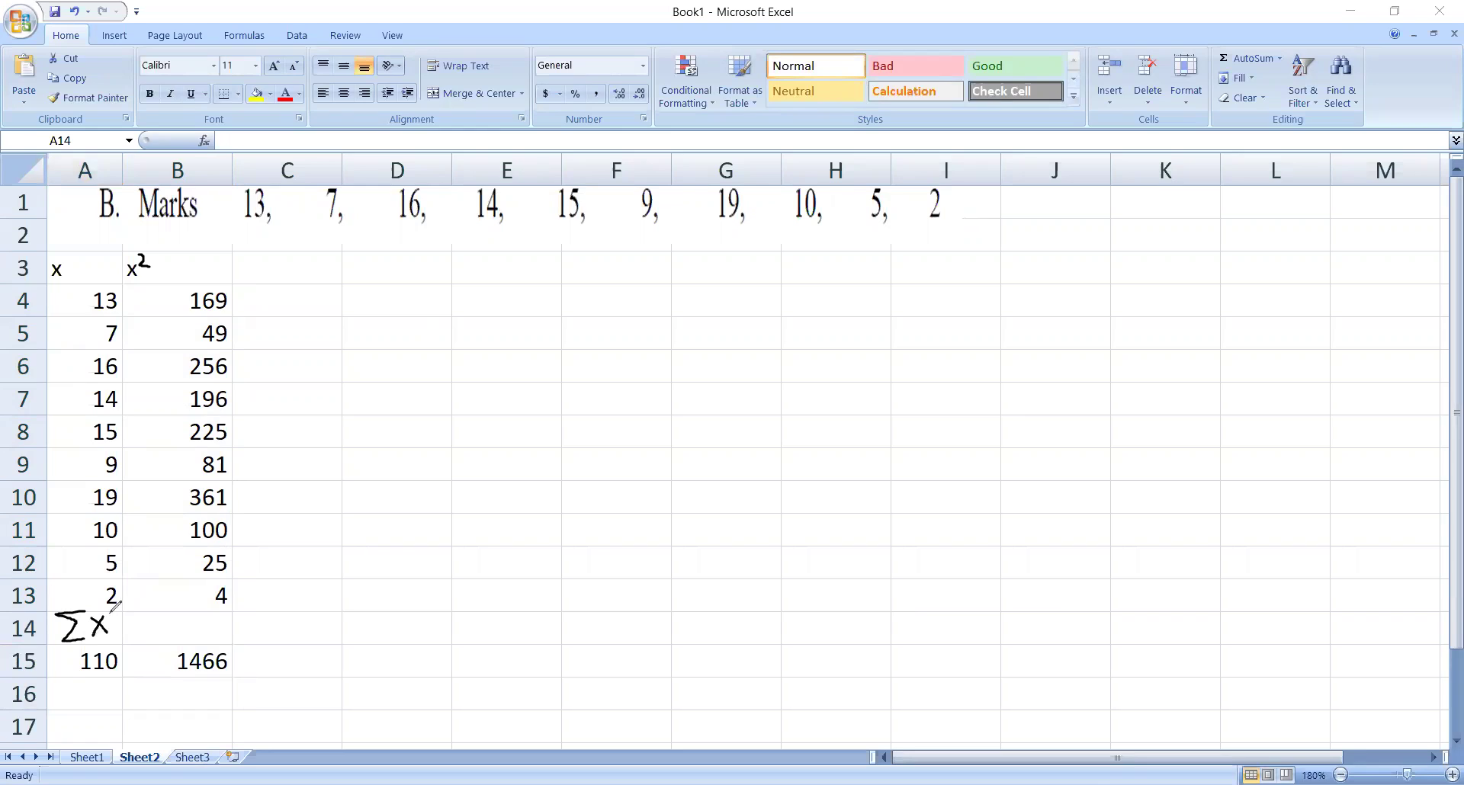
drag(109, 613, 136, 630)
mouse_move(190, 620)
mouse_down()
mouse_move(183, 644)
mouse_move(232, 633)
mouse_up()
drag(158, 678, 170, 674)
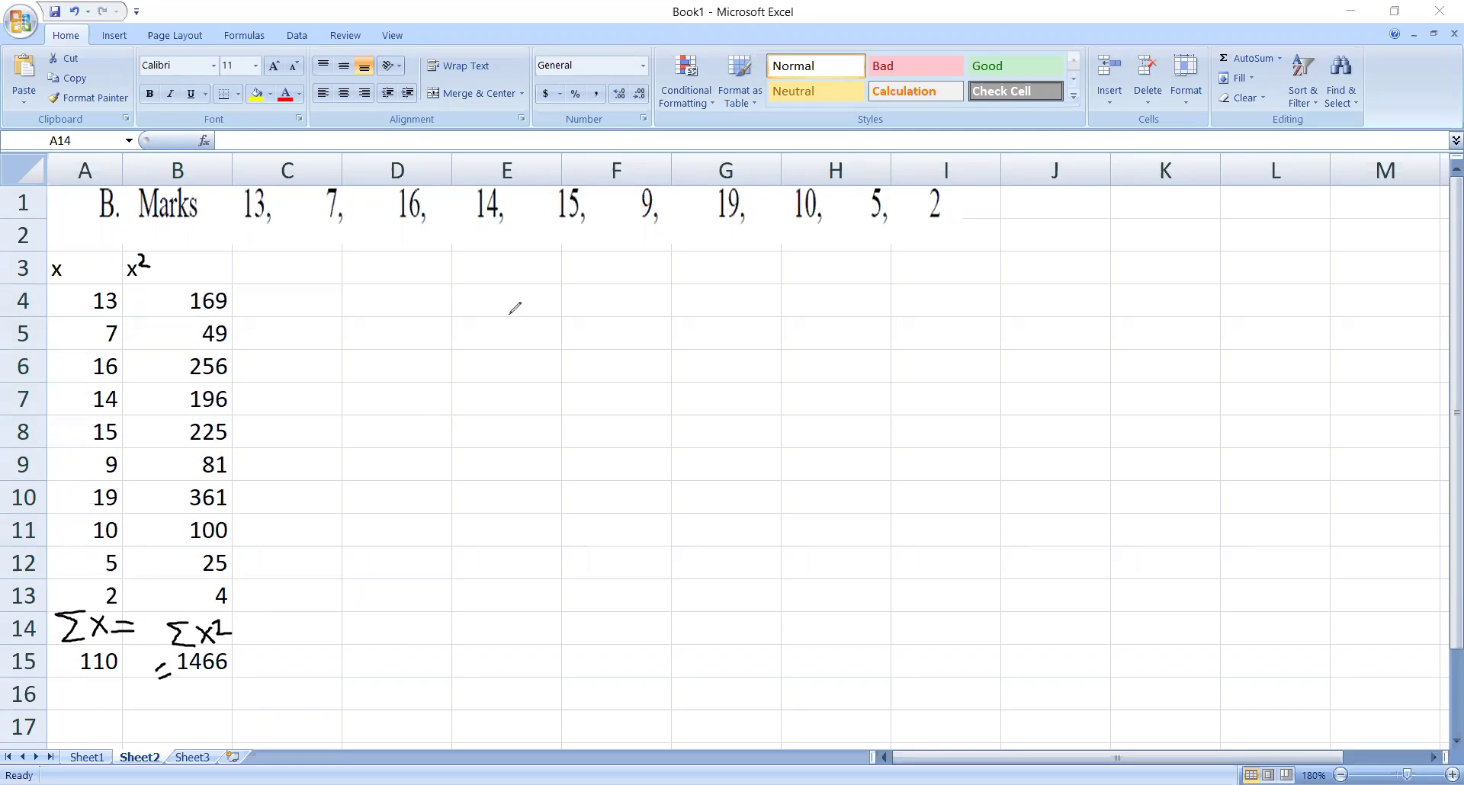
Handwrite the formulas σ = √(Σx²/n − x̄²) around columns E to H and x̄ = Σx/n in columns J and K
mouse_move(525, 301)
mouse_down()
mouse_move(584, 292)
mouse_move(644, 382)
mouse_move(618, 265)
mouse_move(814, 257)
mouse_up()
mouse_move(682, 279)
mouse_down()
mouse_move(653, 282)
mouse_move(657, 306)
mouse_move(688, 314)
mouse_move(732, 292)
mouse_up()
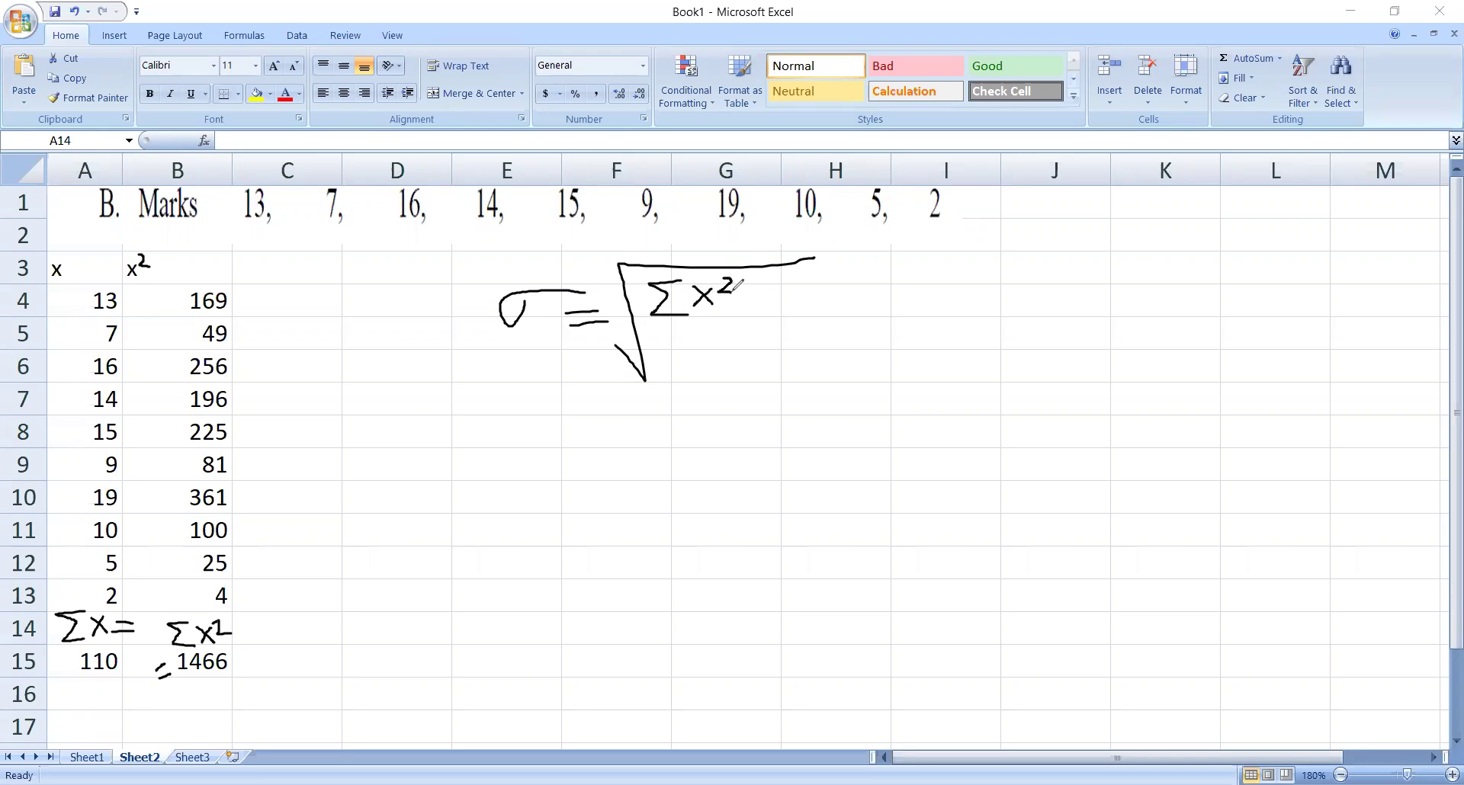
mouse_move(661, 327)
mouse_down()
mouse_move(728, 326)
mouse_move(691, 366)
mouse_move(706, 342)
mouse_move(717, 368)
mouse_move(790, 323)
mouse_move(827, 326)
mouse_move(807, 334)
mouse_move(818, 290)
mouse_move(844, 294)
mouse_up()
mouse_move(1019, 258)
mouse_down()
mouse_move(1037, 272)
mouse_move(1011, 287)
mouse_move(1032, 245)
mouse_move(1100, 270)
mouse_move(1125, 242)
mouse_move(1132, 272)
mouse_move(1196, 260)
mouse_move(1177, 267)
mouse_move(1188, 283)
mouse_move(1152, 325)
mouse_move(1155, 307)
mouse_move(1174, 322)
mouse_up()
click(1078, 269)
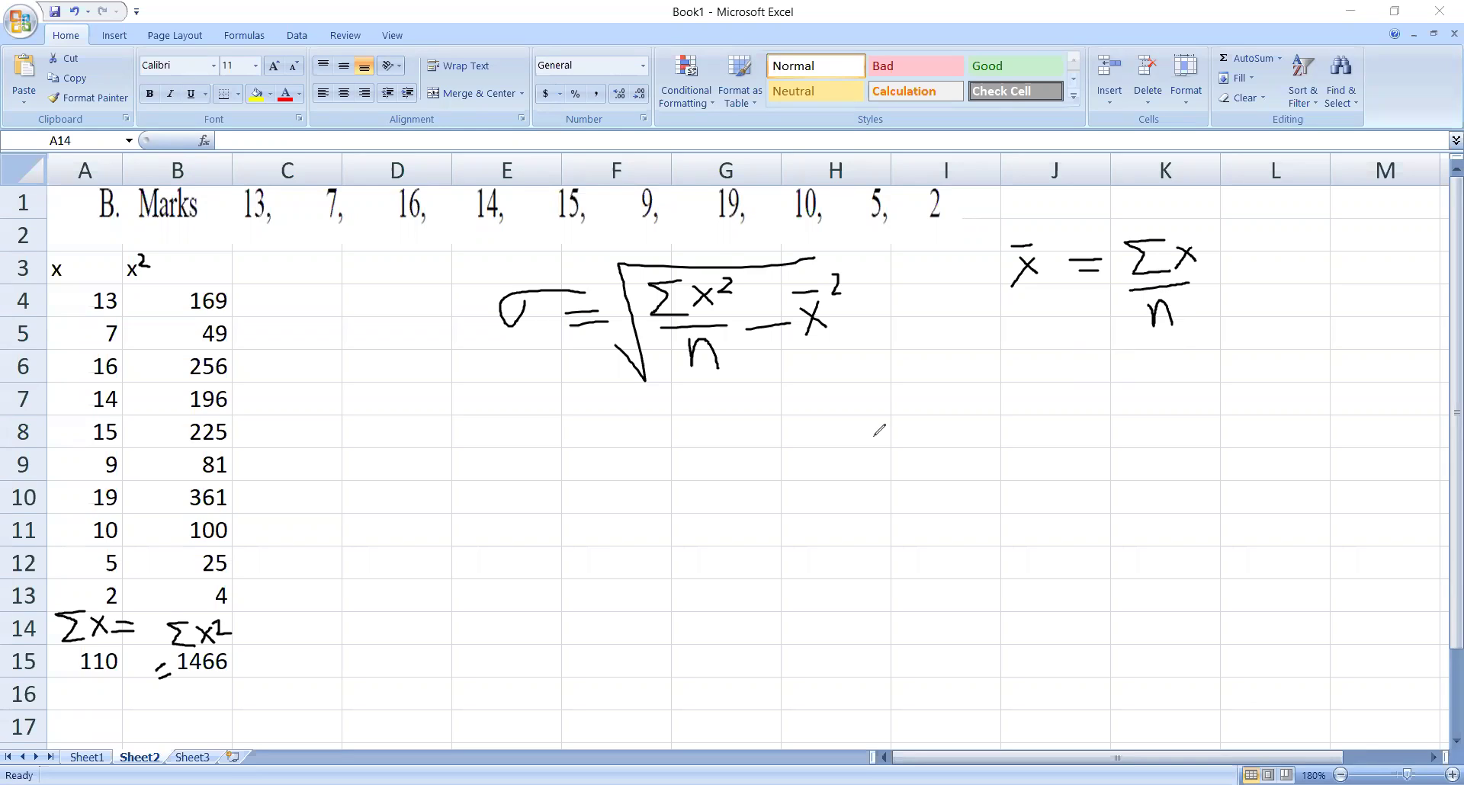
Start an empty root line under the σ formula, then handwrite n = 10 below the totals and the mean as 110/10 = 11
click(590, 442)
mouse_move(624, 437)
mouse_down()
mouse_move(589, 441)
mouse_move(625, 456)
mouse_move(648, 421)
mouse_move(822, 400)
mouse_up()
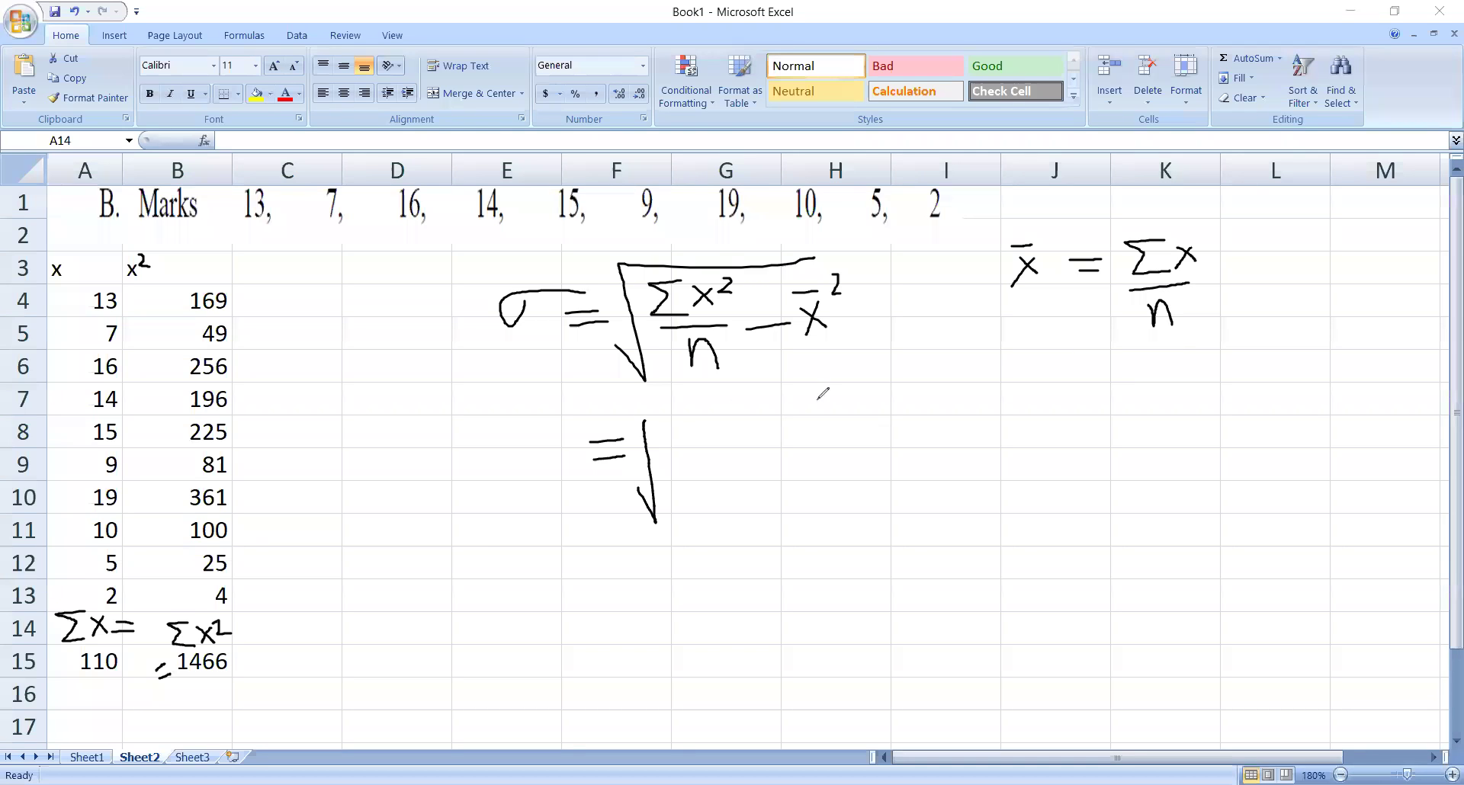
mouse_move(1080, 355)
mouse_down()
mouse_move(1106, 355)
mouse_move(1104, 371)
mouse_up()
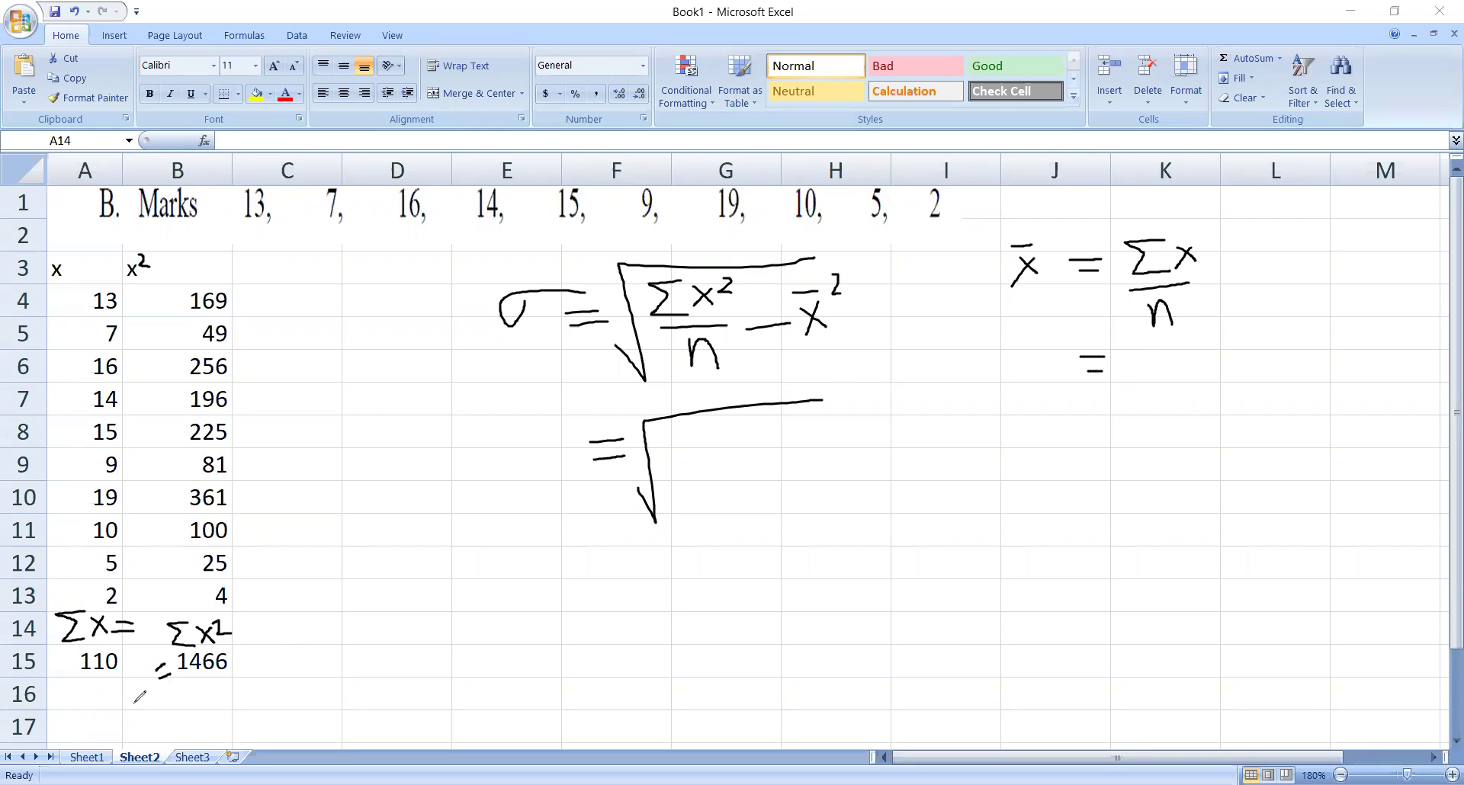
mouse_move(118, 701)
mouse_down()
mouse_move(118, 730)
mouse_move(143, 716)
mouse_move(146, 734)
mouse_move(180, 713)
mouse_move(177, 726)
mouse_move(195, 728)
mouse_move(225, 715)
mouse_move(218, 699)
mouse_up()
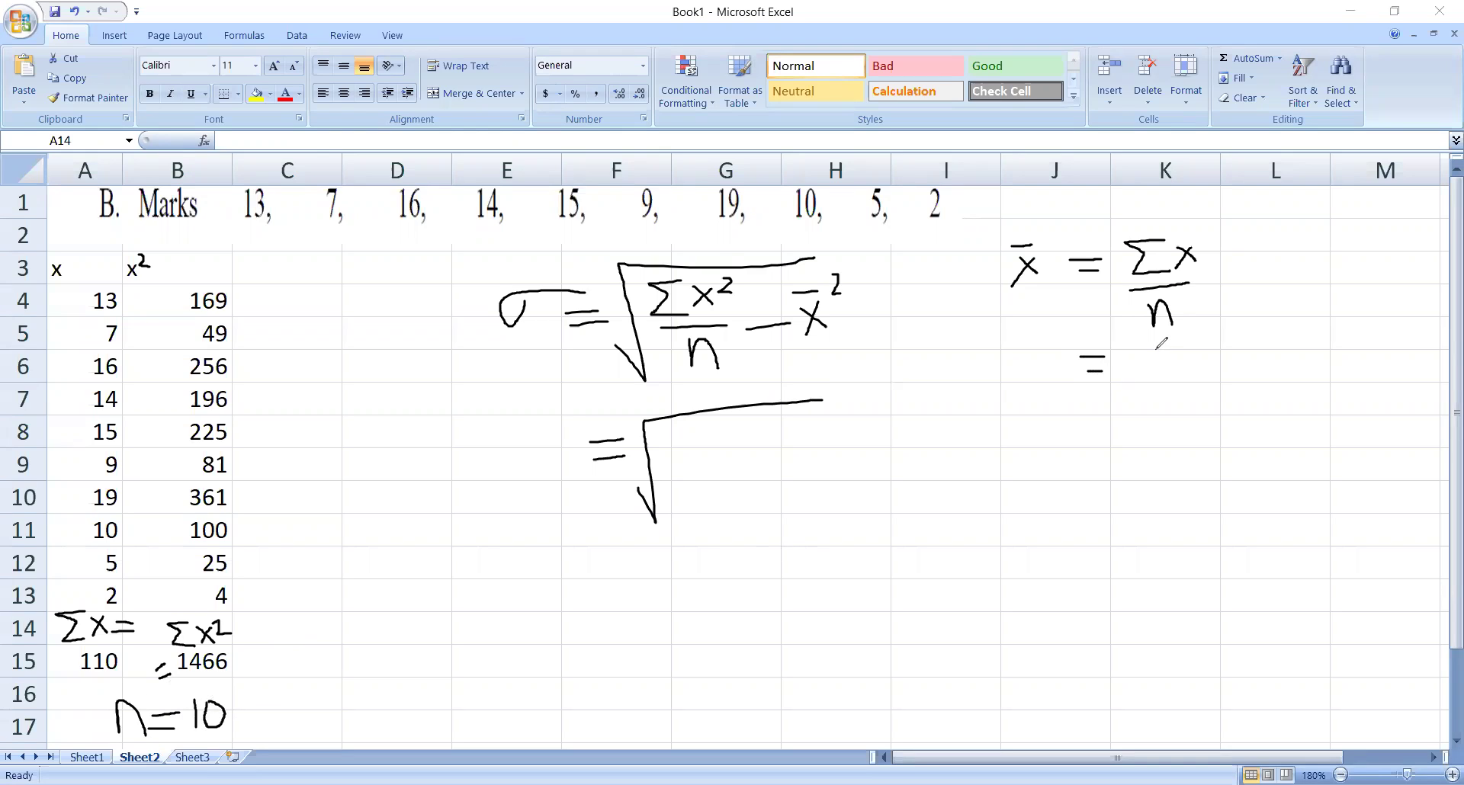
mouse_move(1138, 350)
mouse_down()
mouse_move(1137, 383)
mouse_move(1159, 371)
mouse_move(1155, 385)
mouse_move(1191, 353)
mouse_up()
mouse_move(1132, 392)
mouse_down()
mouse_move(1214, 386)
mouse_move(1167, 438)
mouse_move(1183, 429)
mouse_up()
mouse_move(1235, 371)
mouse_down()
mouse_move(1250, 365)
mouse_move(1286, 392)
mouse_move(1303, 381)
mouse_move(1302, 399)
mouse_up()
Handwrite the substituted values 1466/10 − 11² in the root line under the σ formula
mouse_move(664, 433)
mouse_down()
mouse_move(666, 460)
mouse_move(678, 442)
mouse_move(712, 452)
mouse_move(695, 466)
mouse_move(720, 442)
mouse_move(774, 468)
mouse_move(709, 517)
mouse_move(811, 456)
mouse_move(839, 465)
mouse_up()
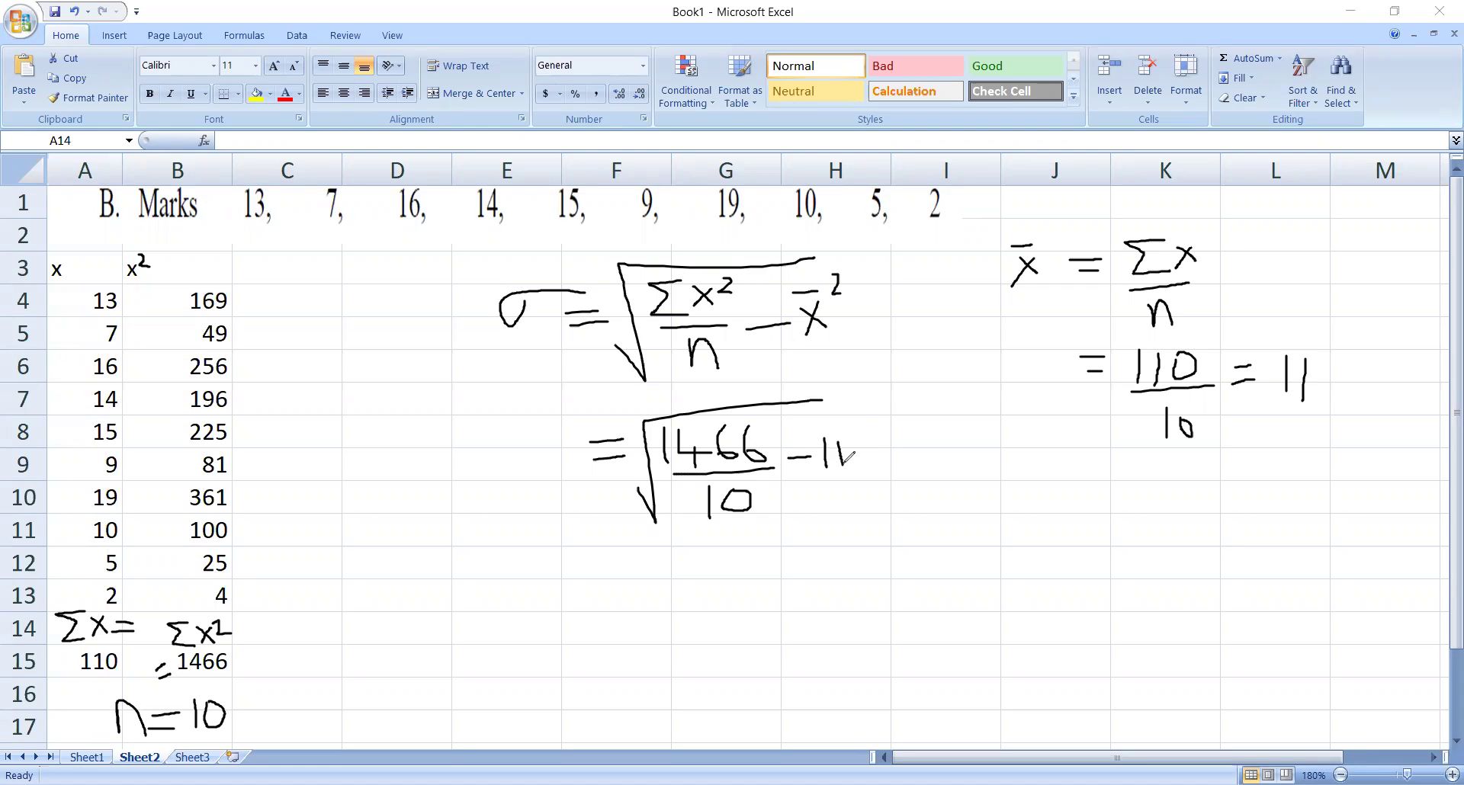
click(844, 421)
drag(855, 417, 875, 431)
Handwrite the final standard deviation line as = √25.6 = 5.0596 below the substitution
mouse_move(629, 585)
mouse_down()
mouse_move(677, 632)
mouse_move(668, 577)
mouse_move(805, 547)
mouse_up()
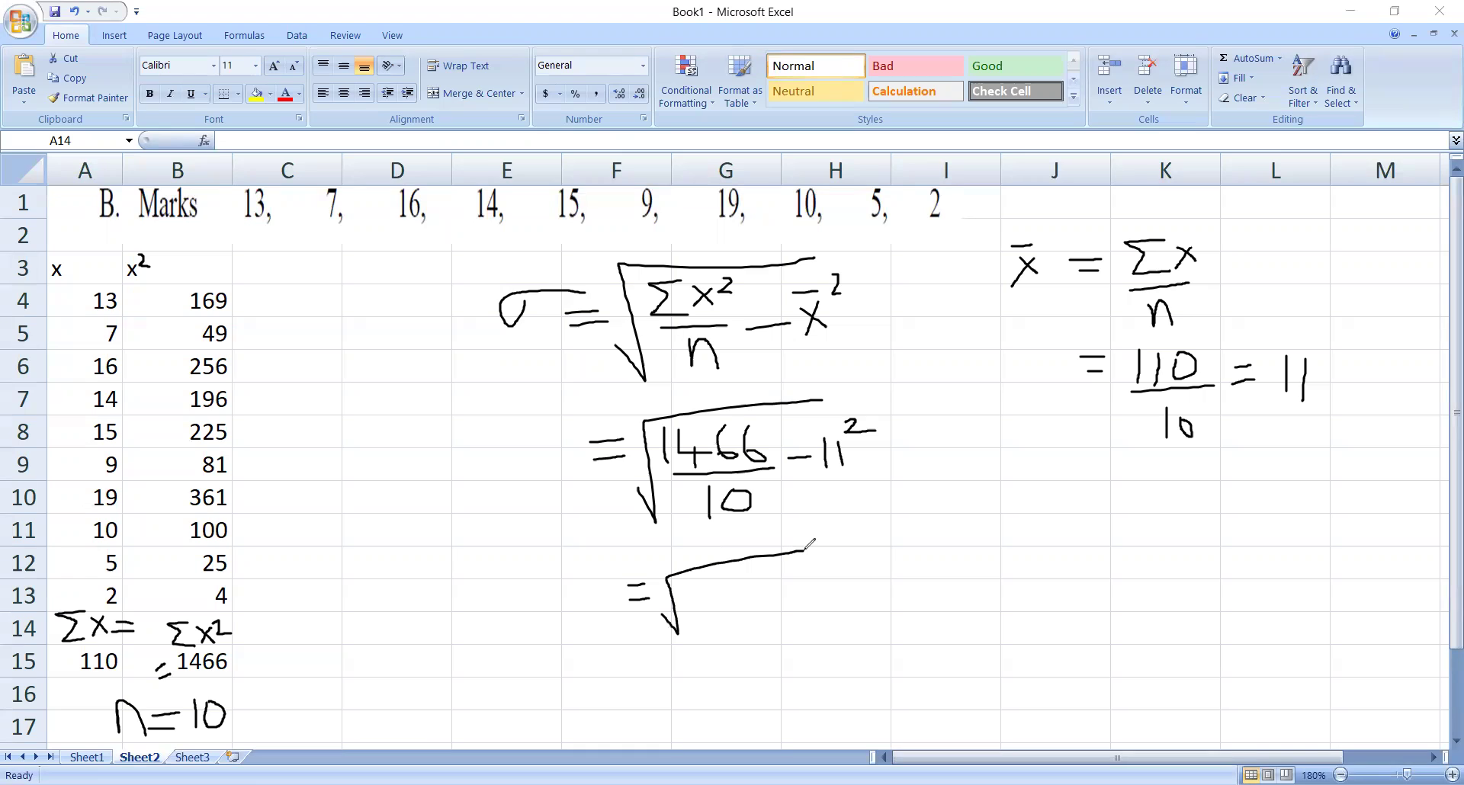
mouse_move(721, 583)
mouse_down()
mouse_move(702, 603)
mouse_move(731, 614)
mouse_move(733, 586)
mouse_move(724, 612)
mouse_up()
mouse_move(790, 572)
mouse_down()
mouse_move(784, 600)
mouse_move(867, 568)
mouse_up()
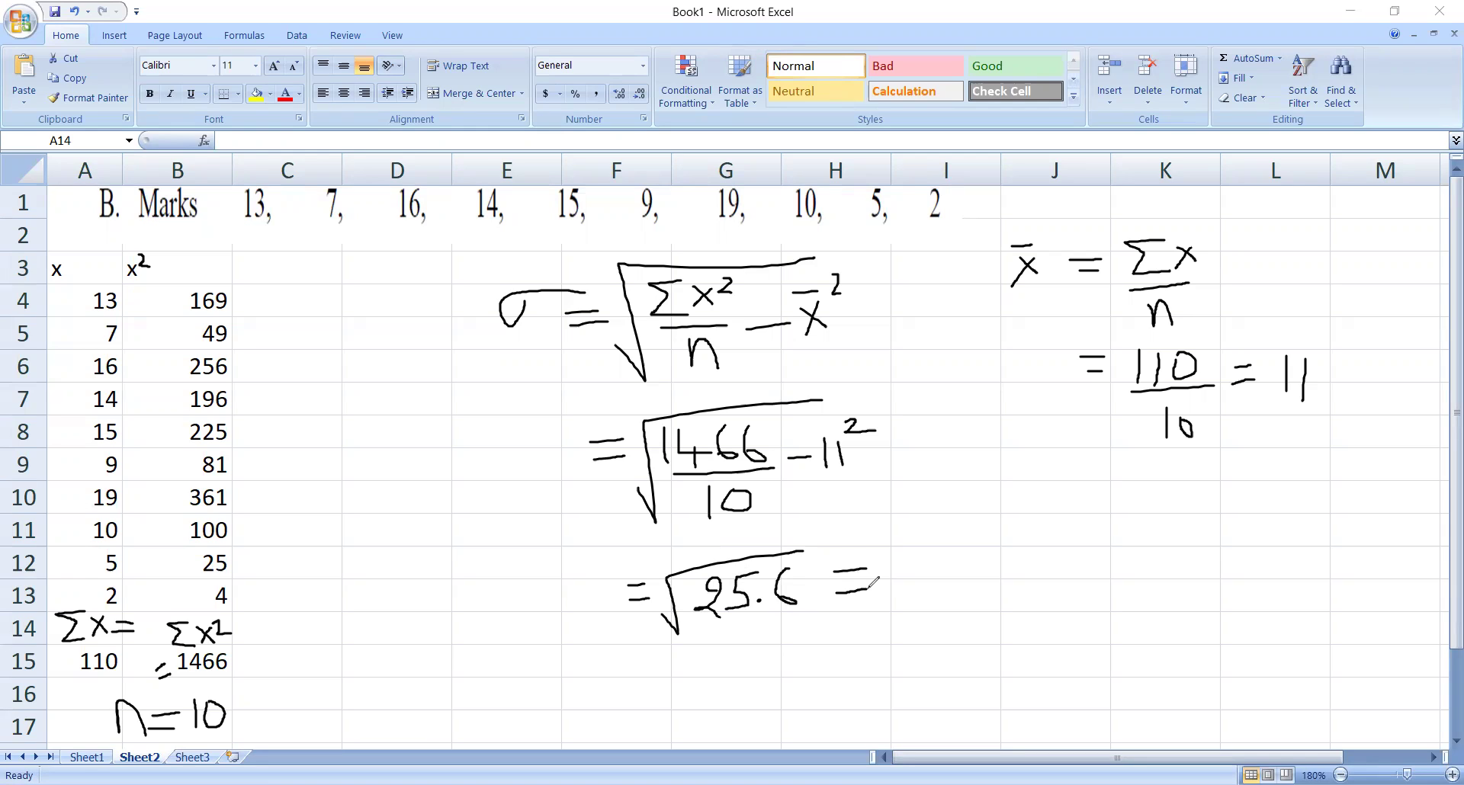
mouse_move(922, 555)
mouse_down()
mouse_move(888, 575)
mouse_move(907, 594)
mouse_up()
click(941, 590)
mouse_move(976, 562)
mouse_down()
mouse_move(968, 585)
mouse_move(1005, 555)
mouse_move(1023, 571)
mouse_move(1004, 588)
mouse_up()
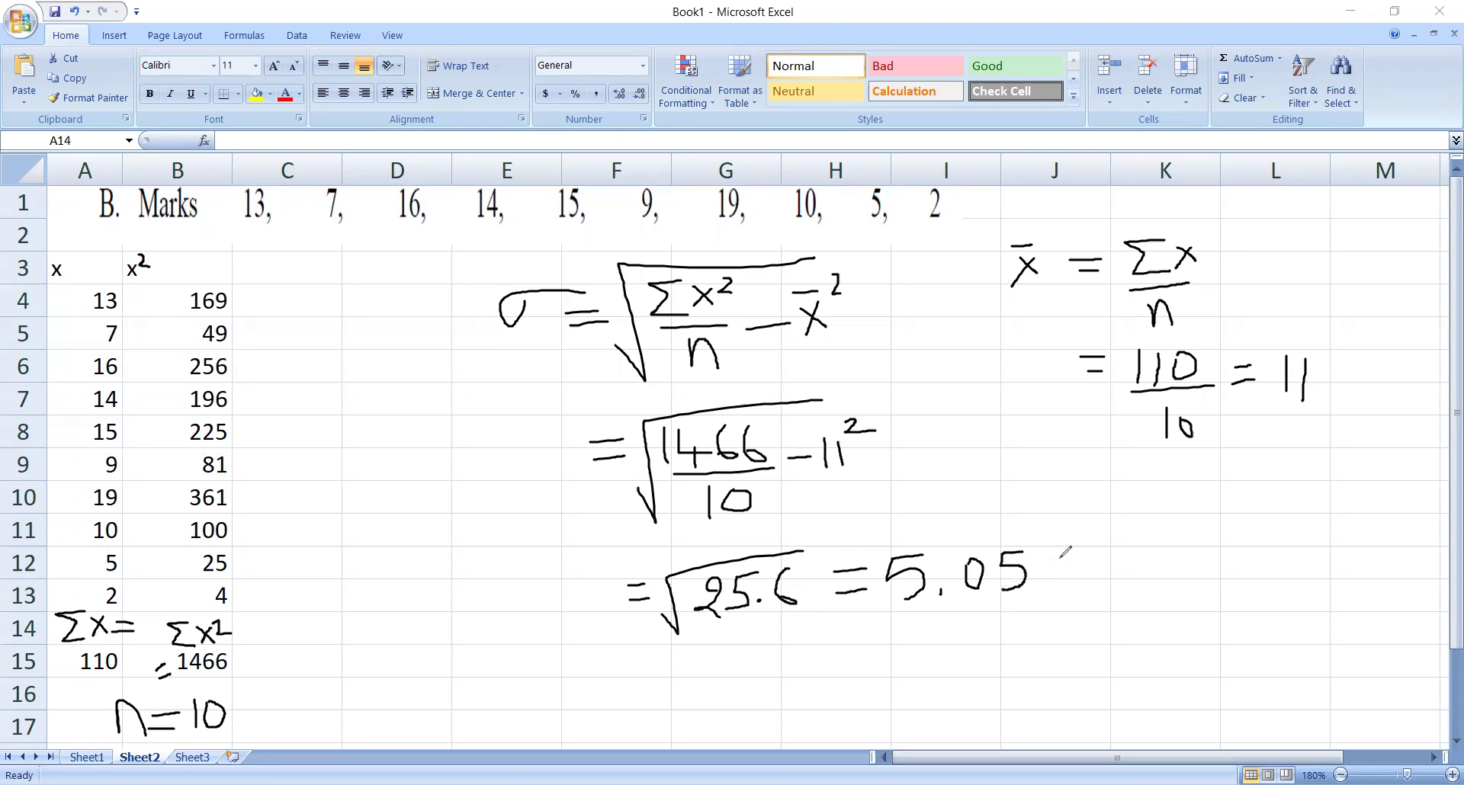
mouse_move(1058, 543)
mouse_down()
mouse_move(1062, 577)
mouse_move(1095, 579)
mouse_move(1086, 568)
mouse_up()
Enter the label X (Array) = in D15
click(407, 665)
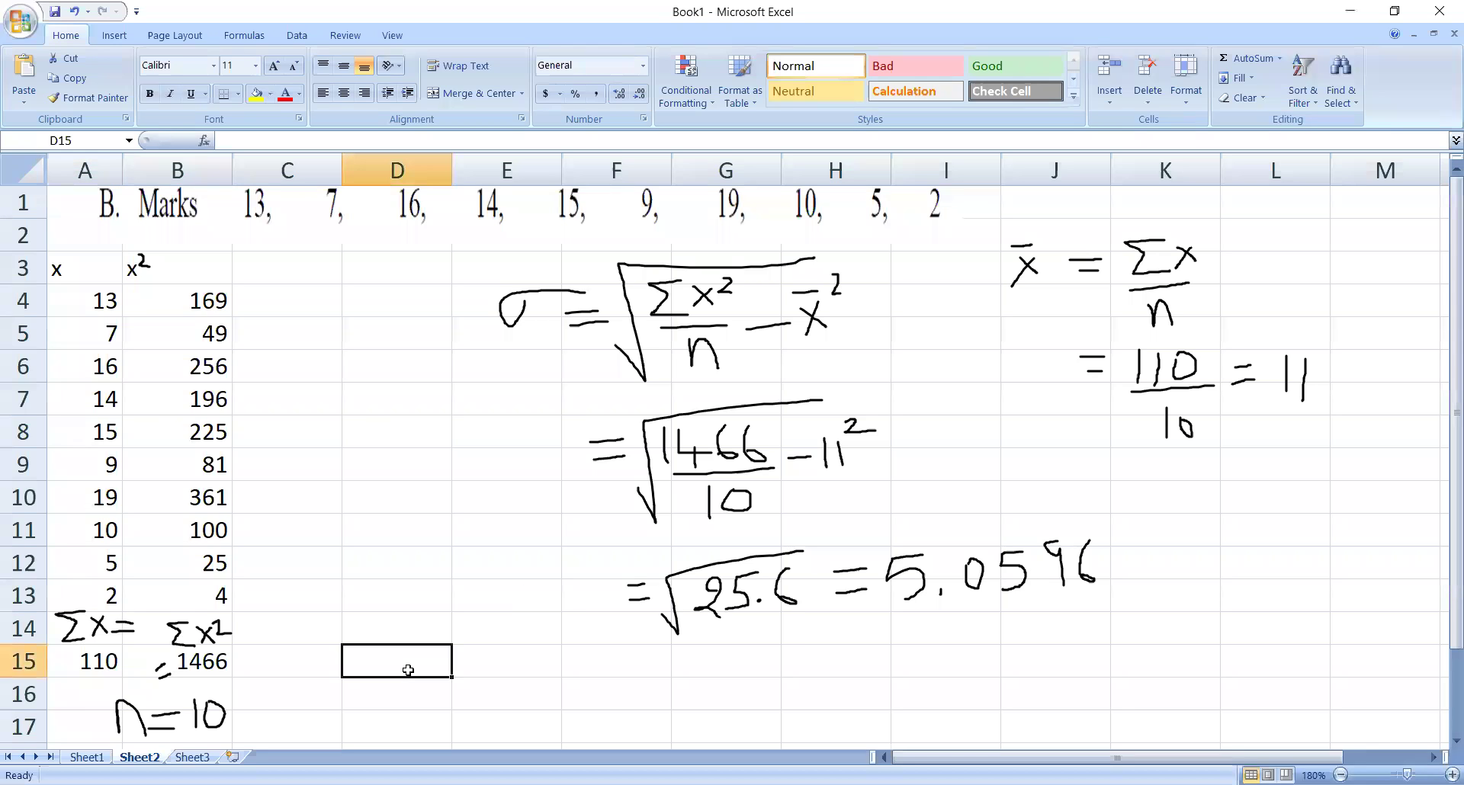
text(X:)
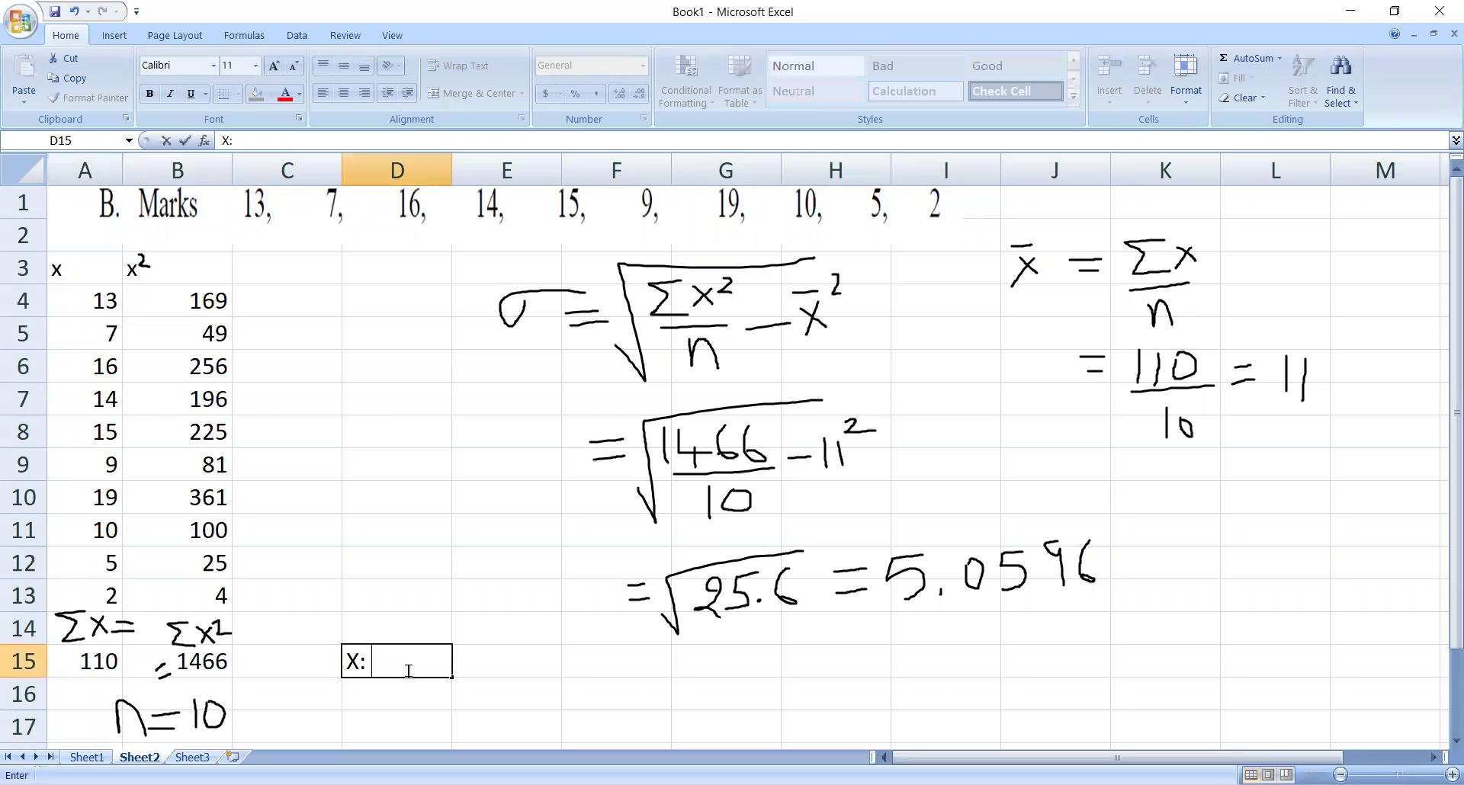
key(BackSpace)
key(BackSpace)
text((Array)
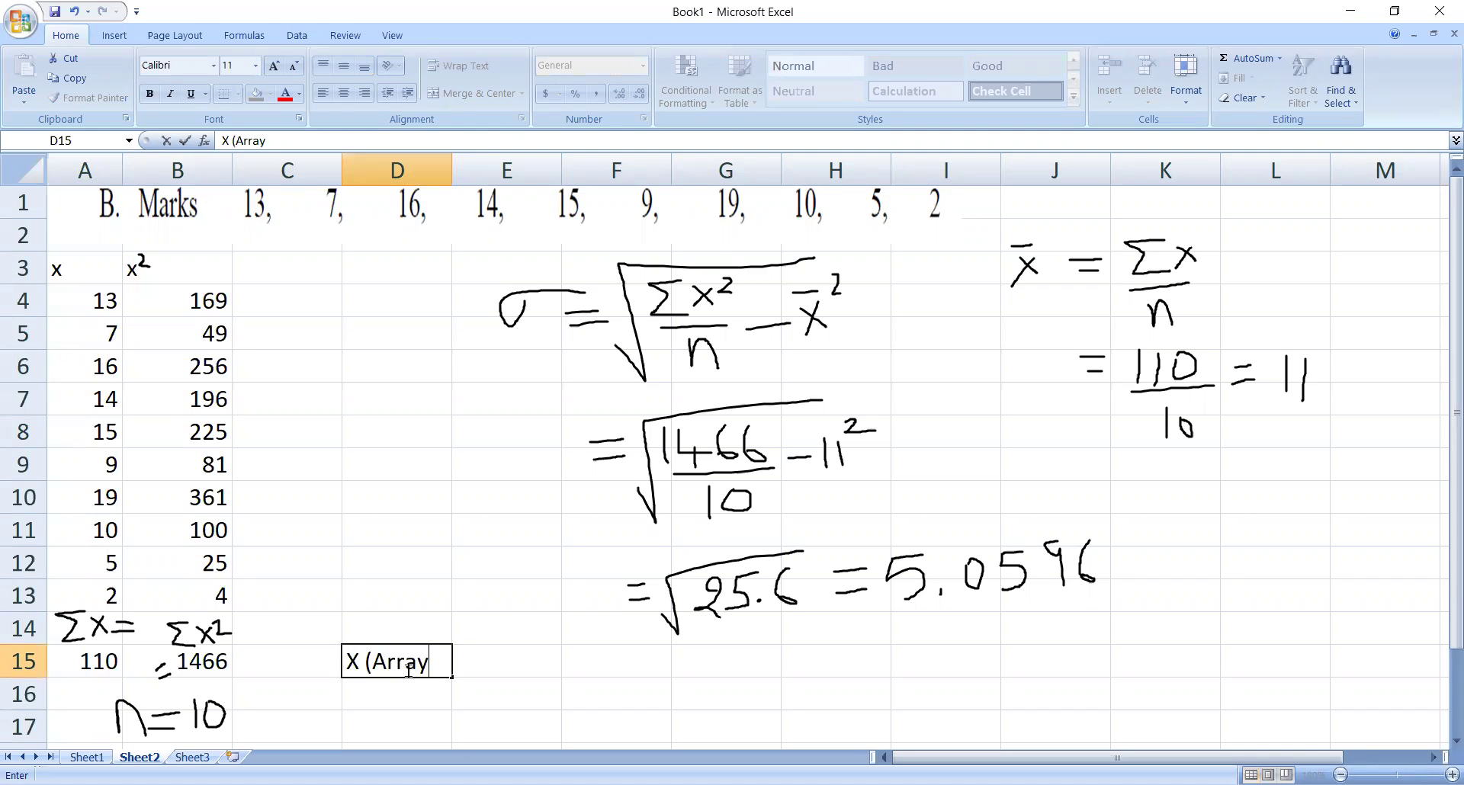
text() =)
key(Tab)
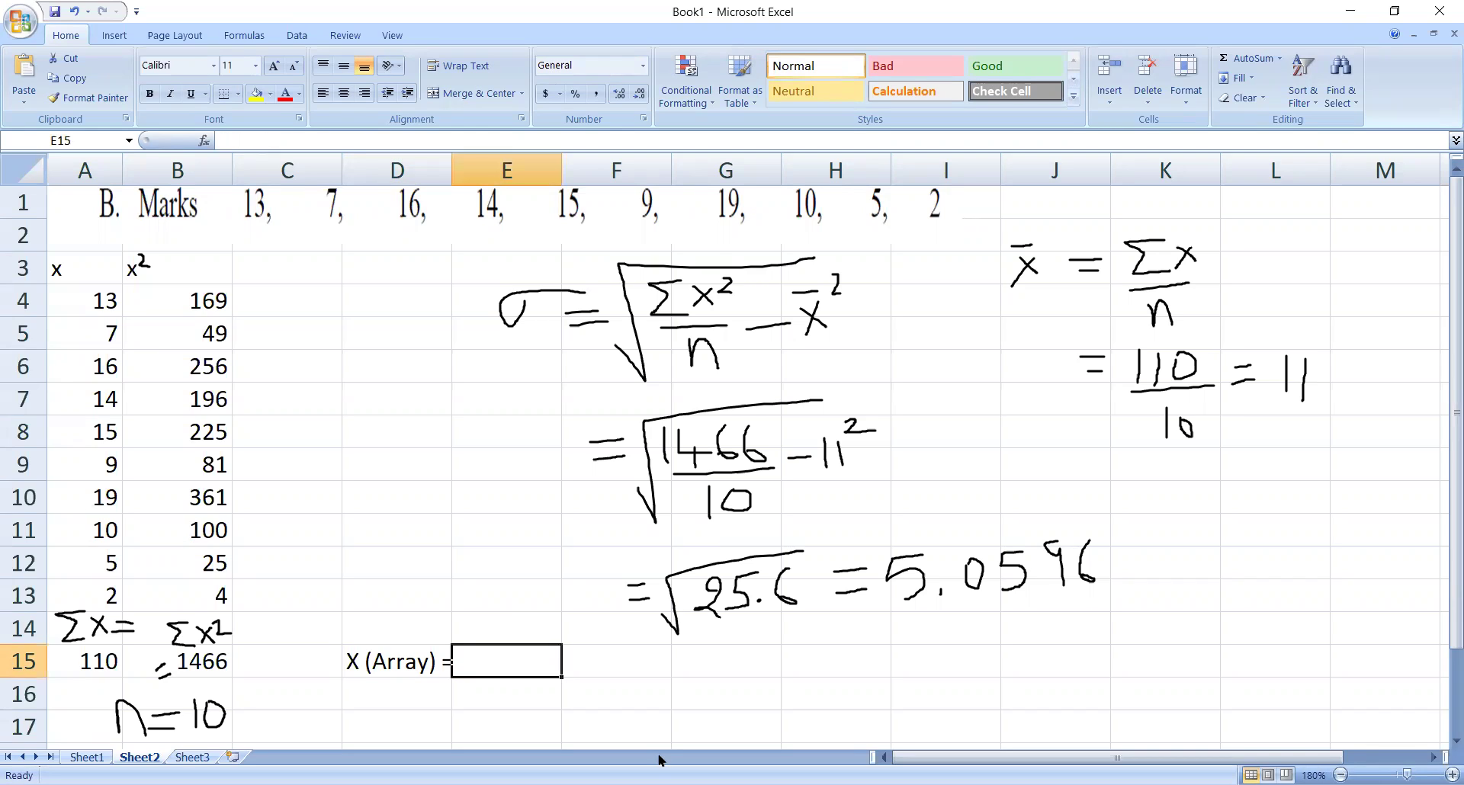
List the marks in ascending order in E15 as 2,5,7,9,10,13,14,15,16,19
text(2,5)
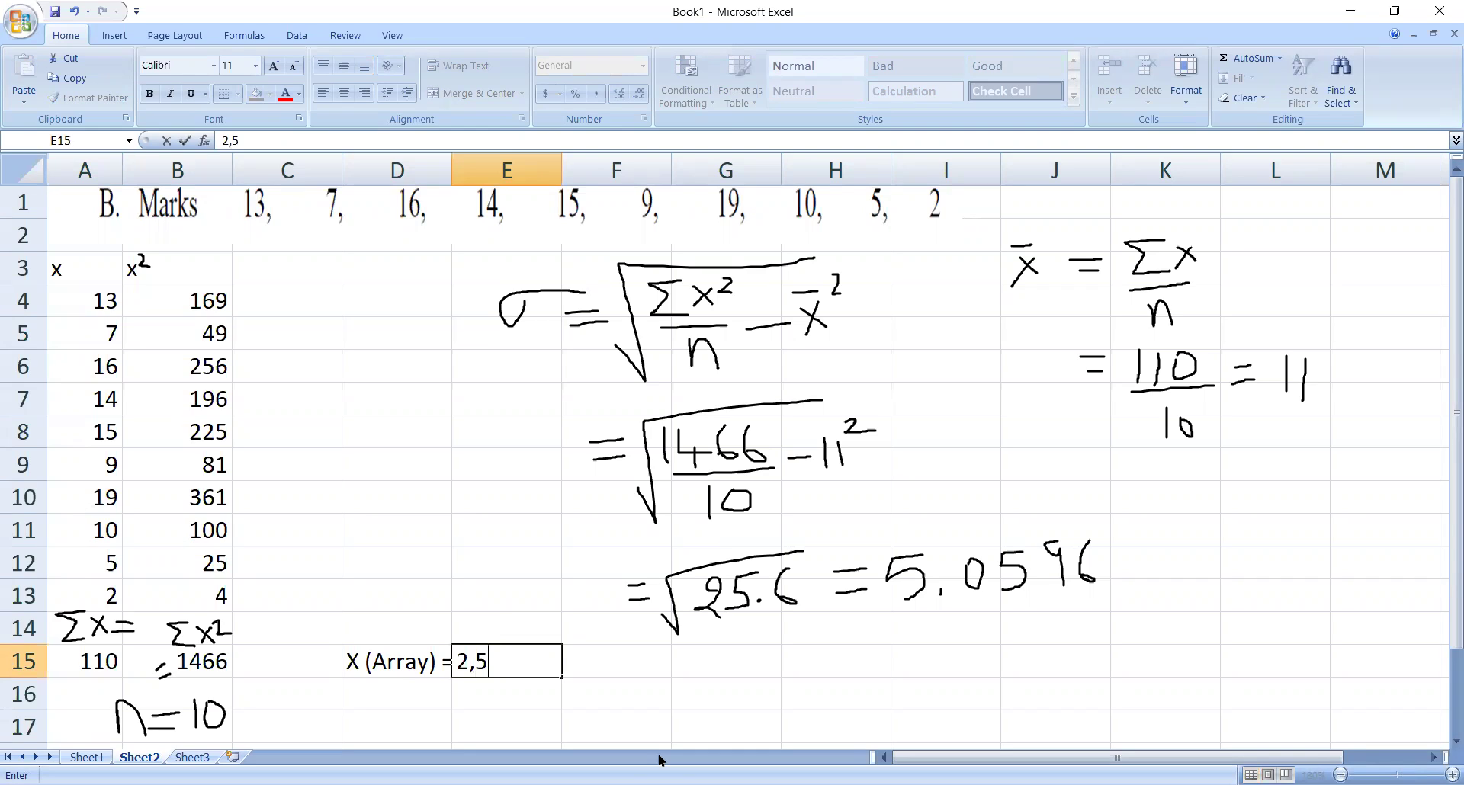
text(,7,9,10,13,14,15)
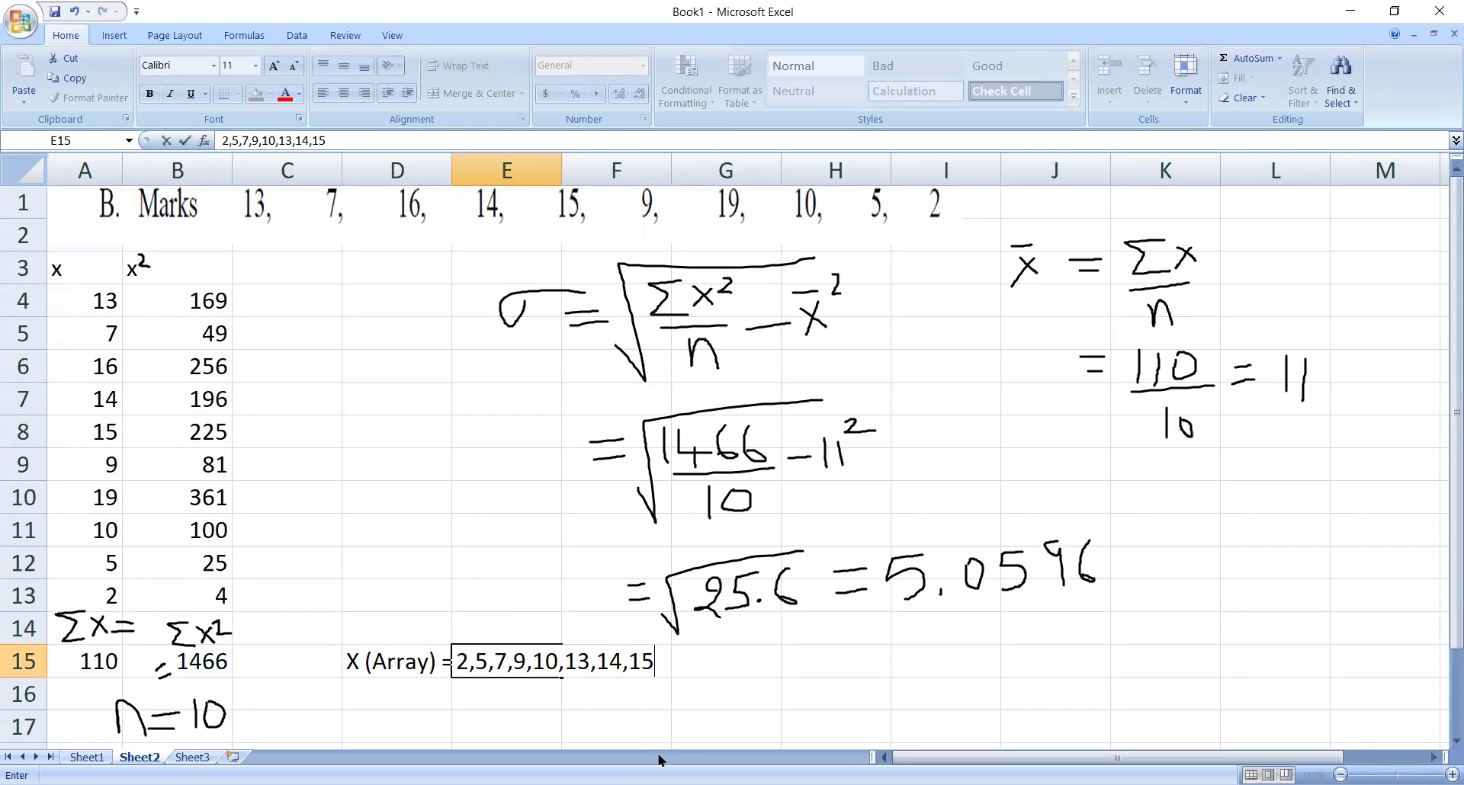
text(,16,19)
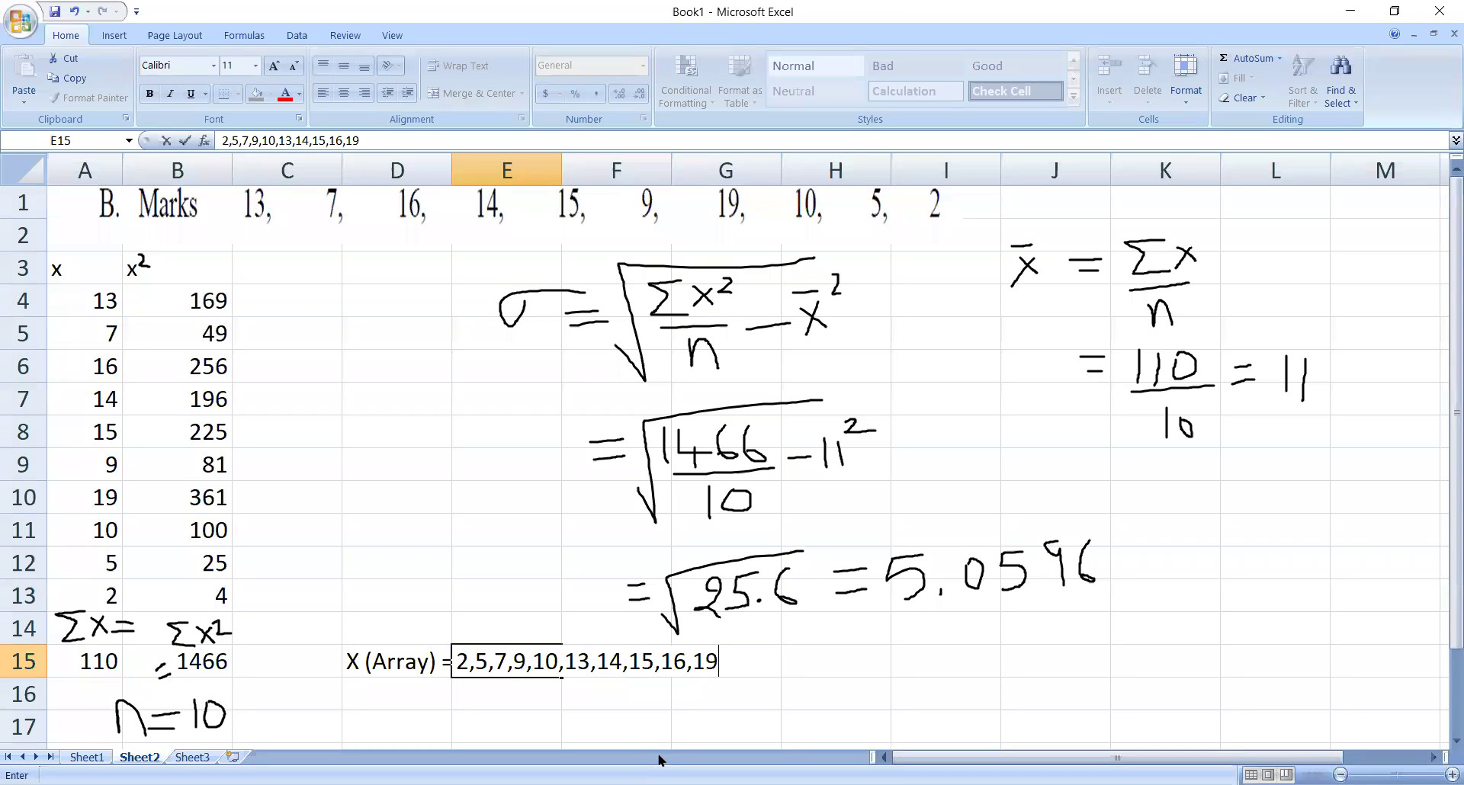
key(Right)
key(Right)
key(Right)
key(Right)
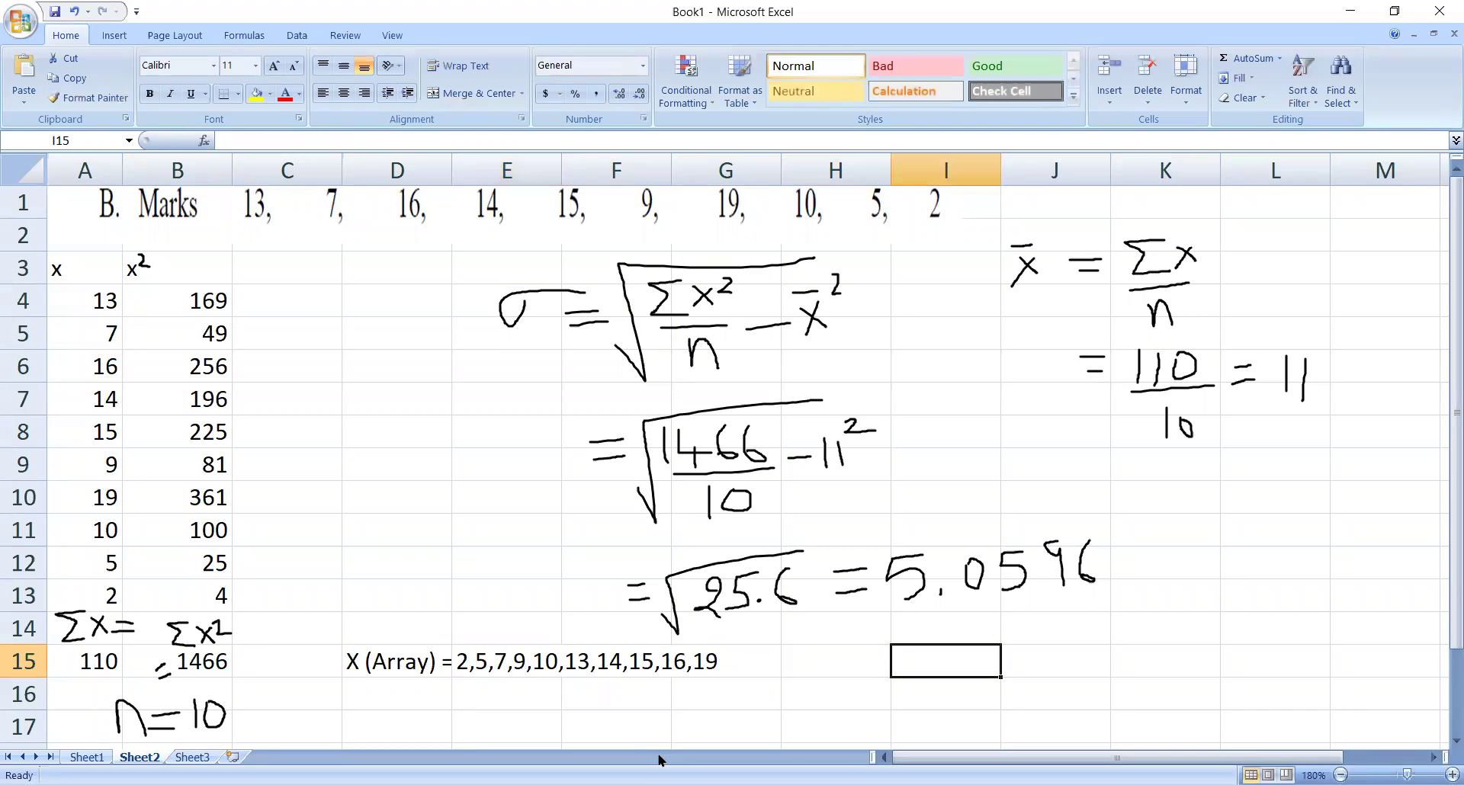
Write the first quartile working in H15 as Q1 = (n+1)/4 th value = 2.75th = 2nd + 0.75(3rd-2nd) =
key(Left)
text(Q)
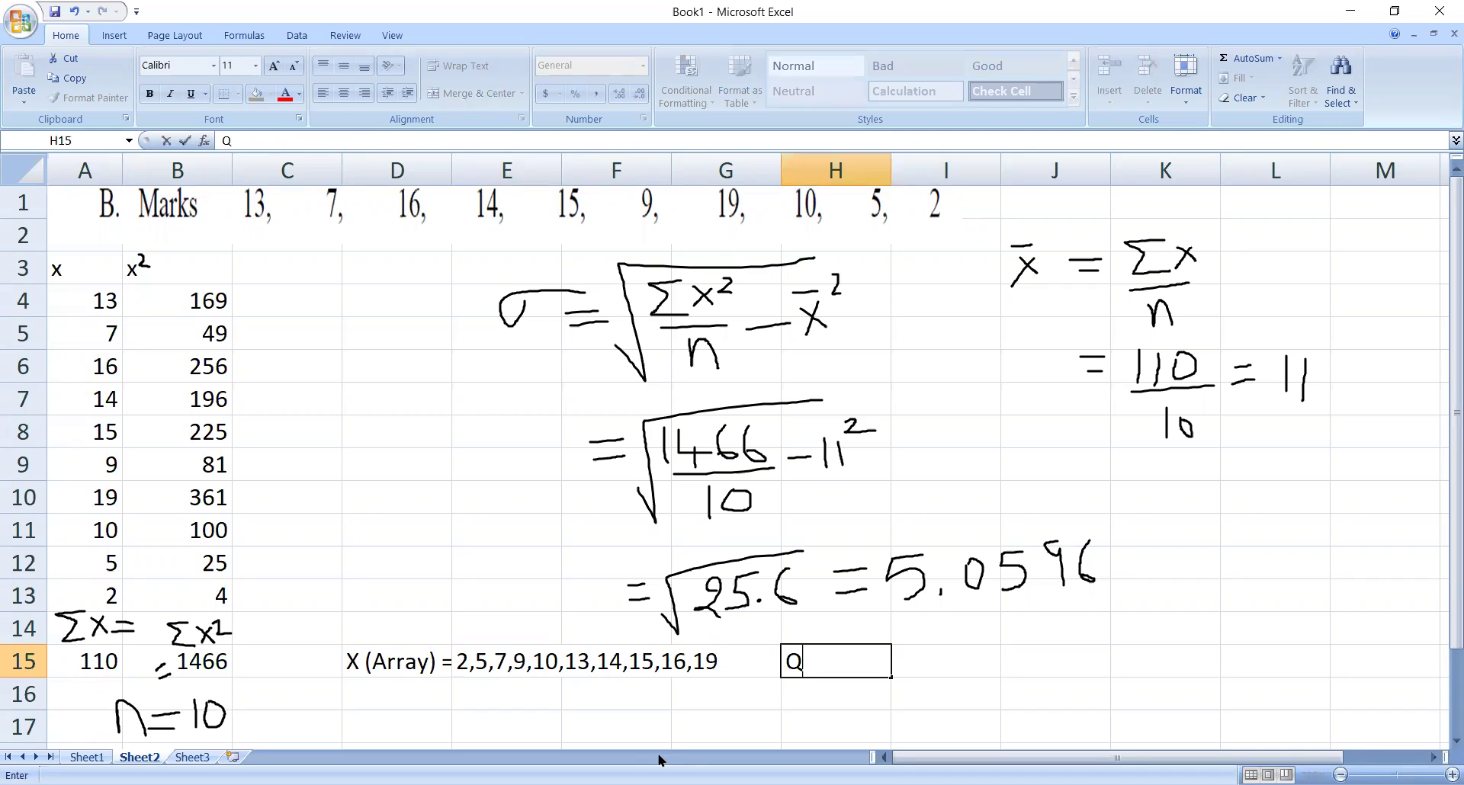
text(1 = (n+1)/)
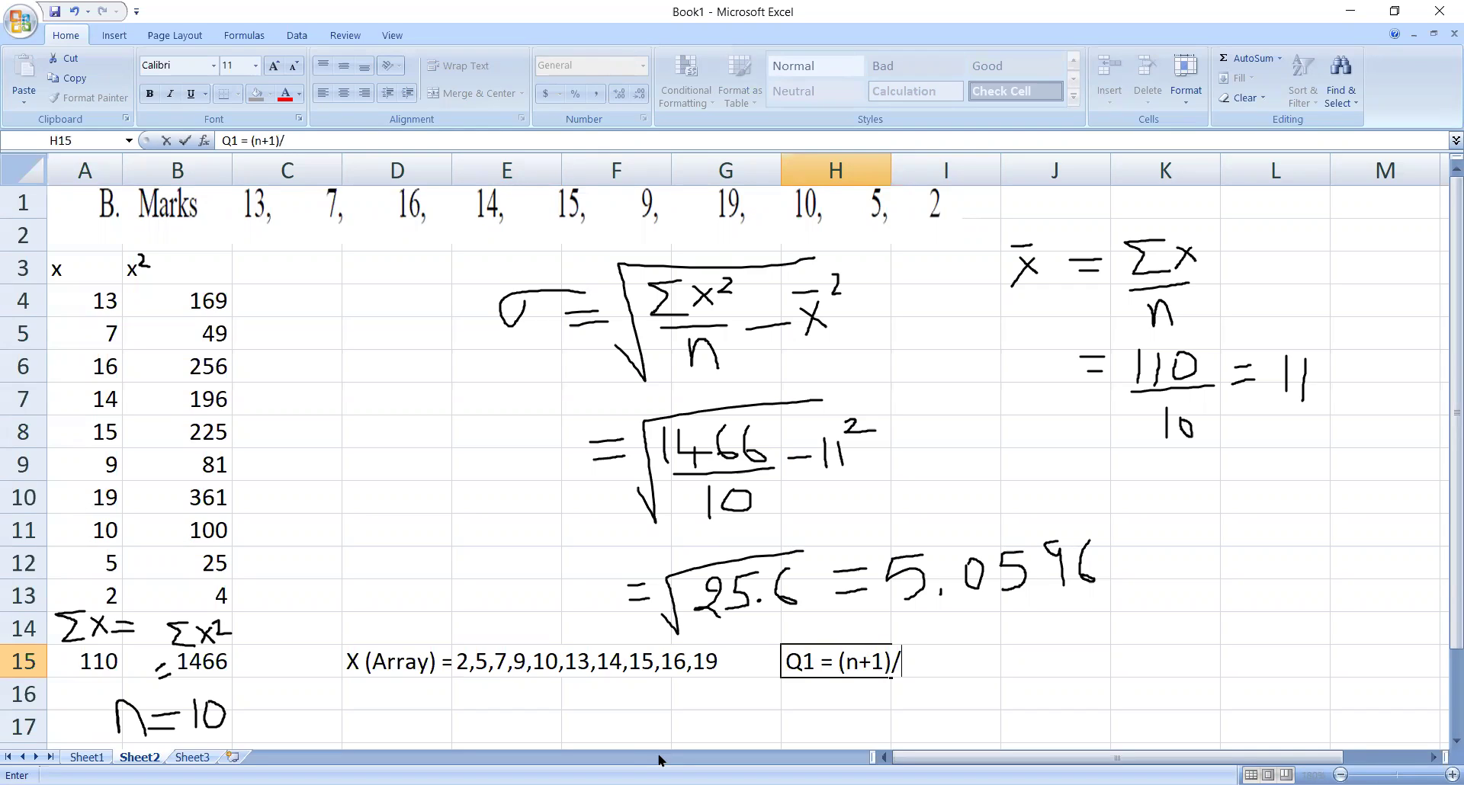
text(4 th value =)
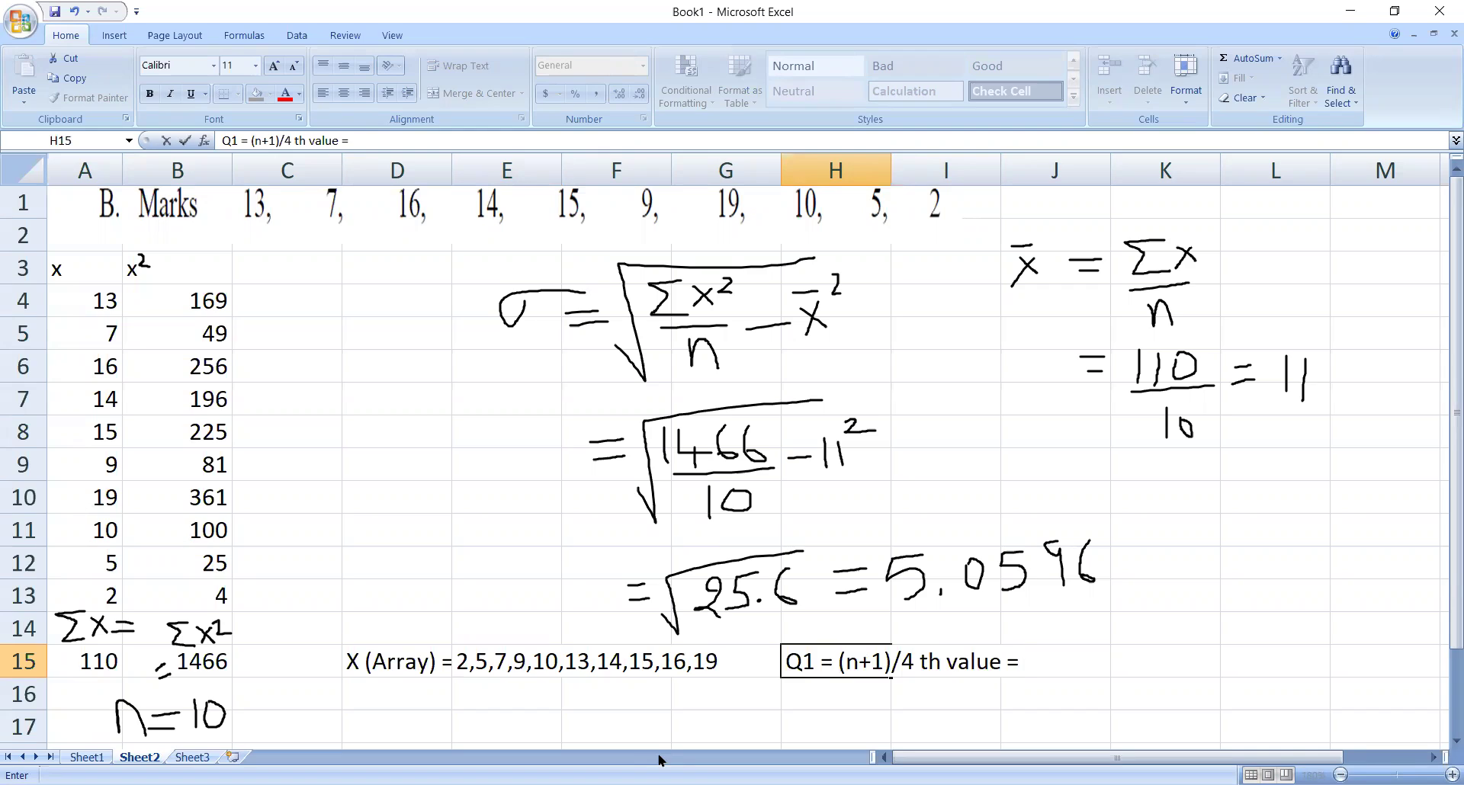
text(2.75th = 2)
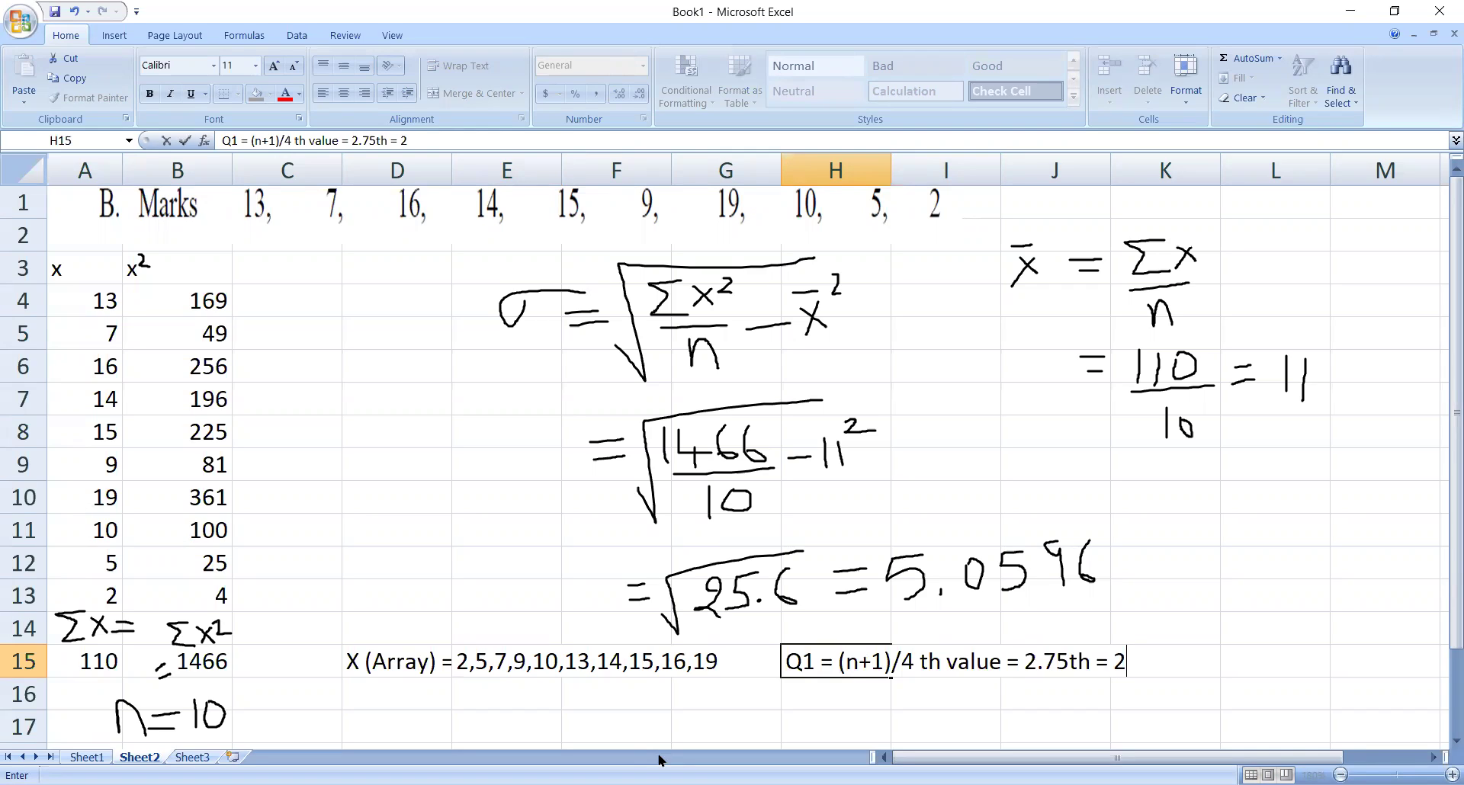
text(nd + 0.75)
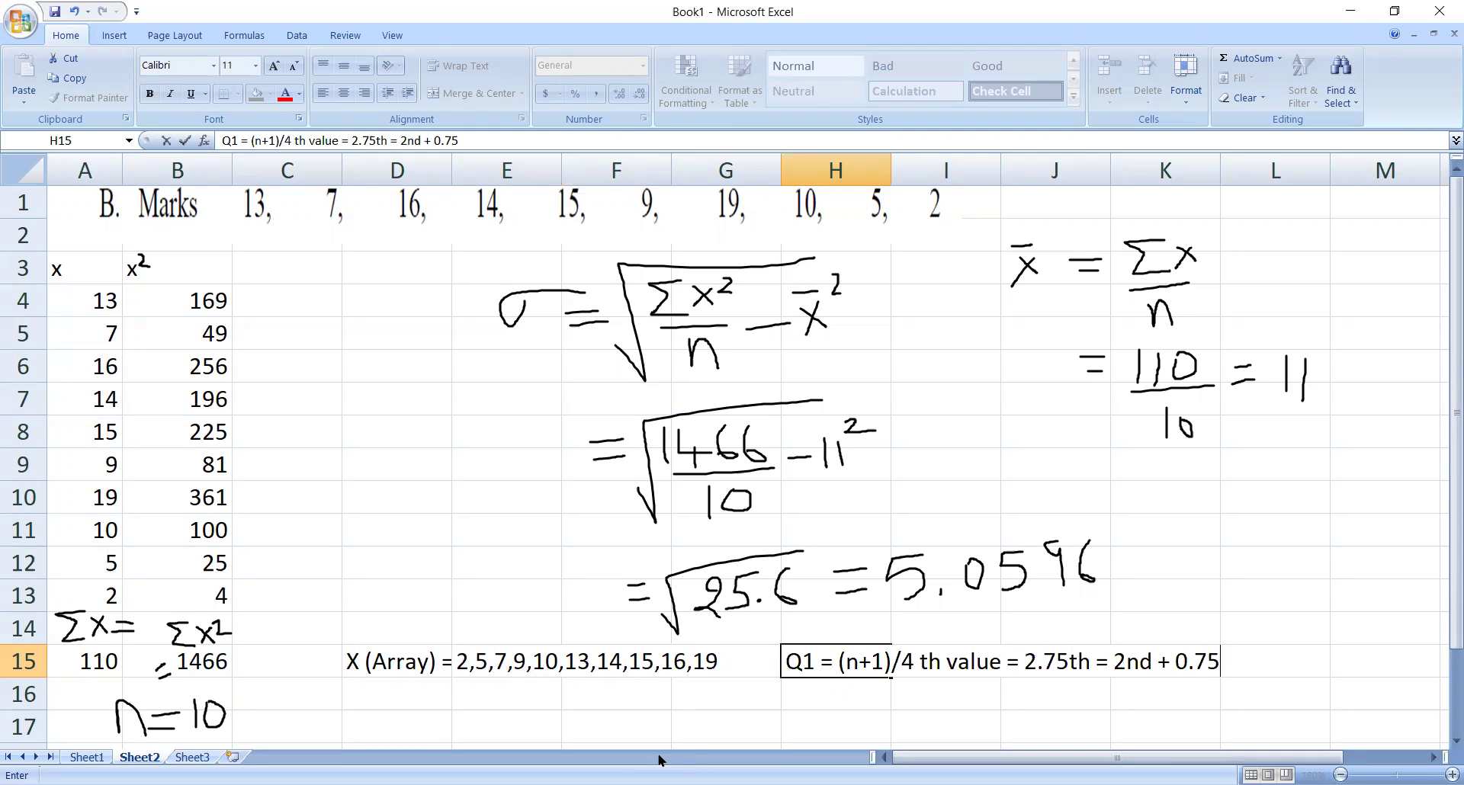
text((3rd-2nd) =)
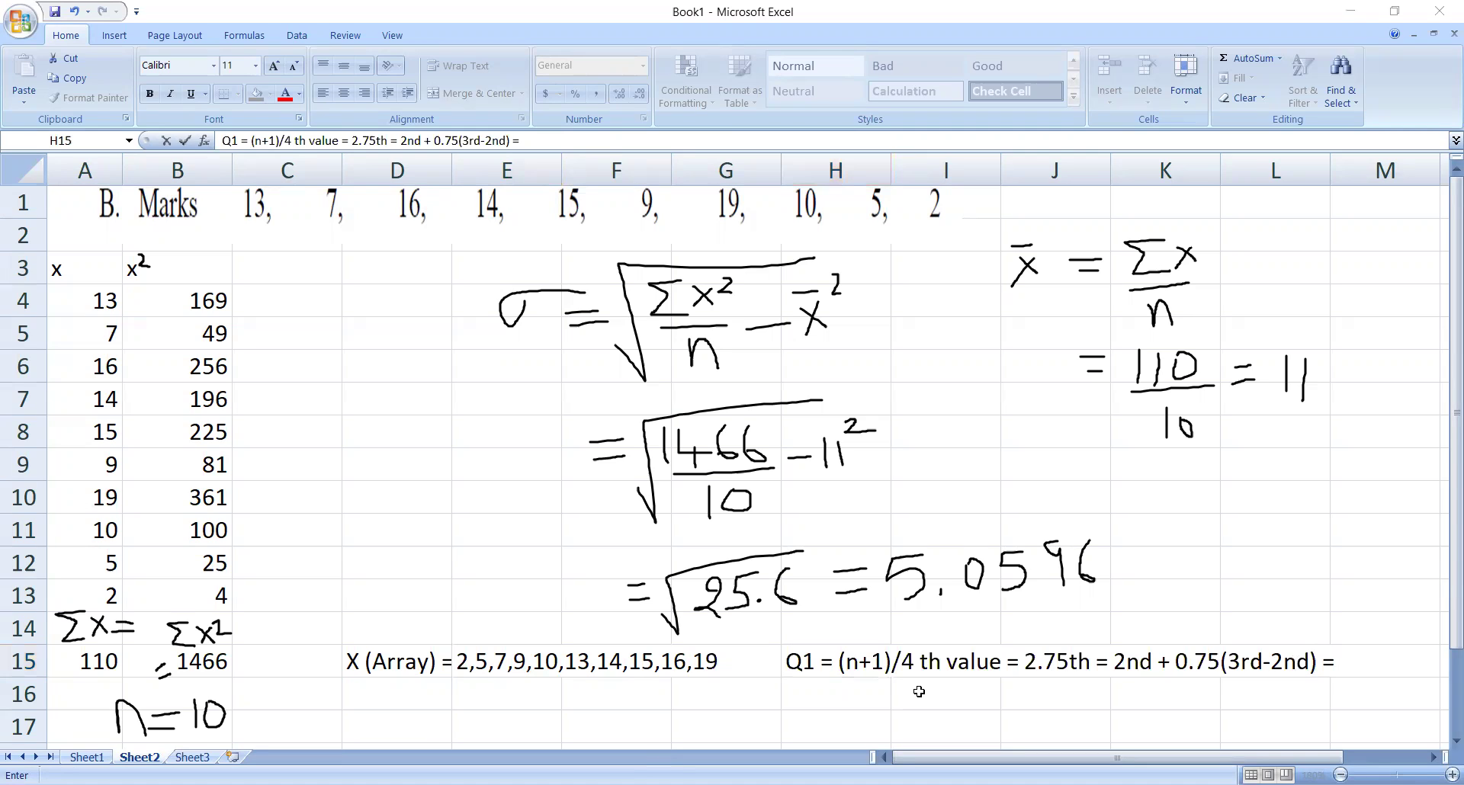
Enter the Q1 substitution 5+0.75(7-2) as plain text in I16, keeping a copy of the version with the leading equals sign
click(894, 697)
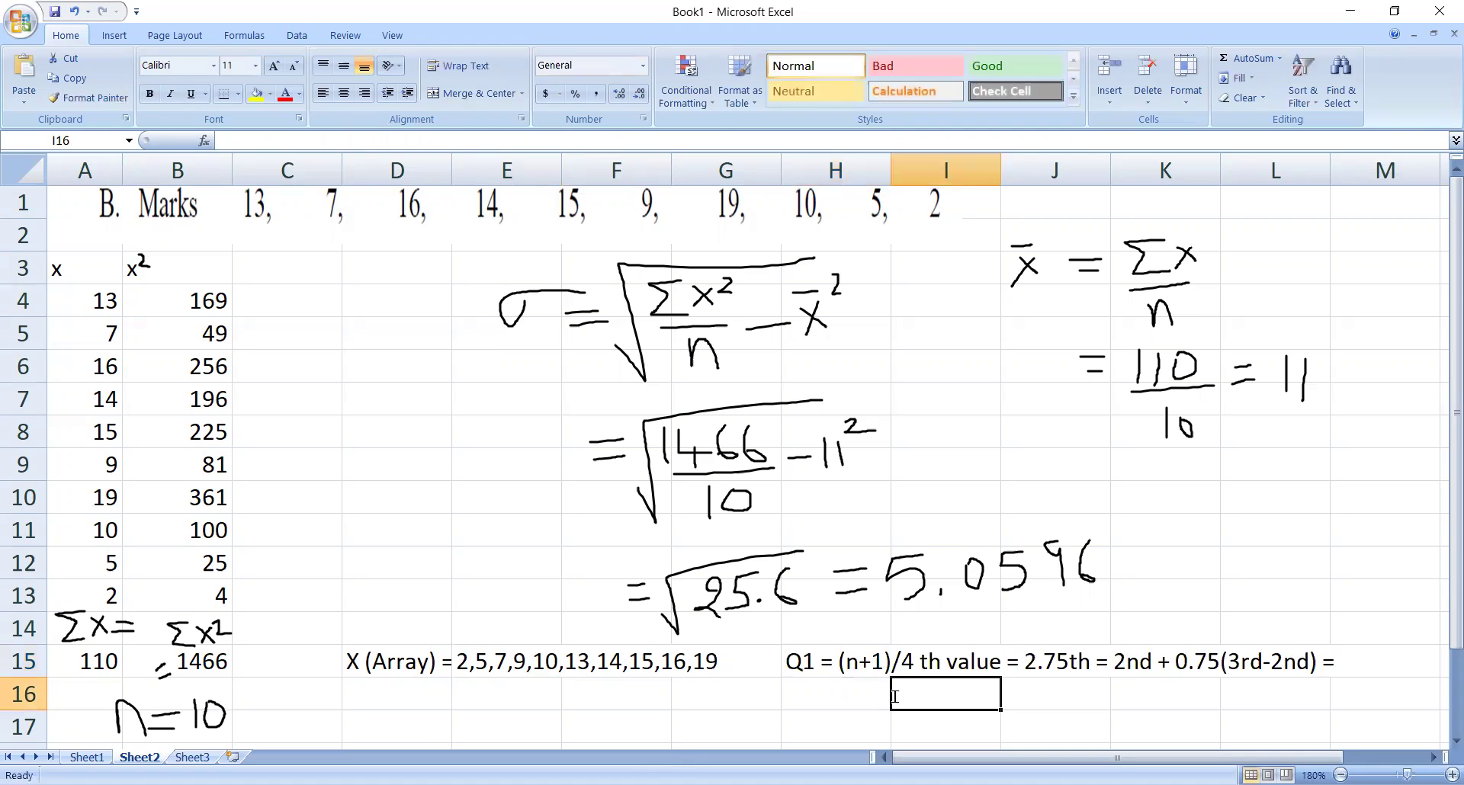
text(=)
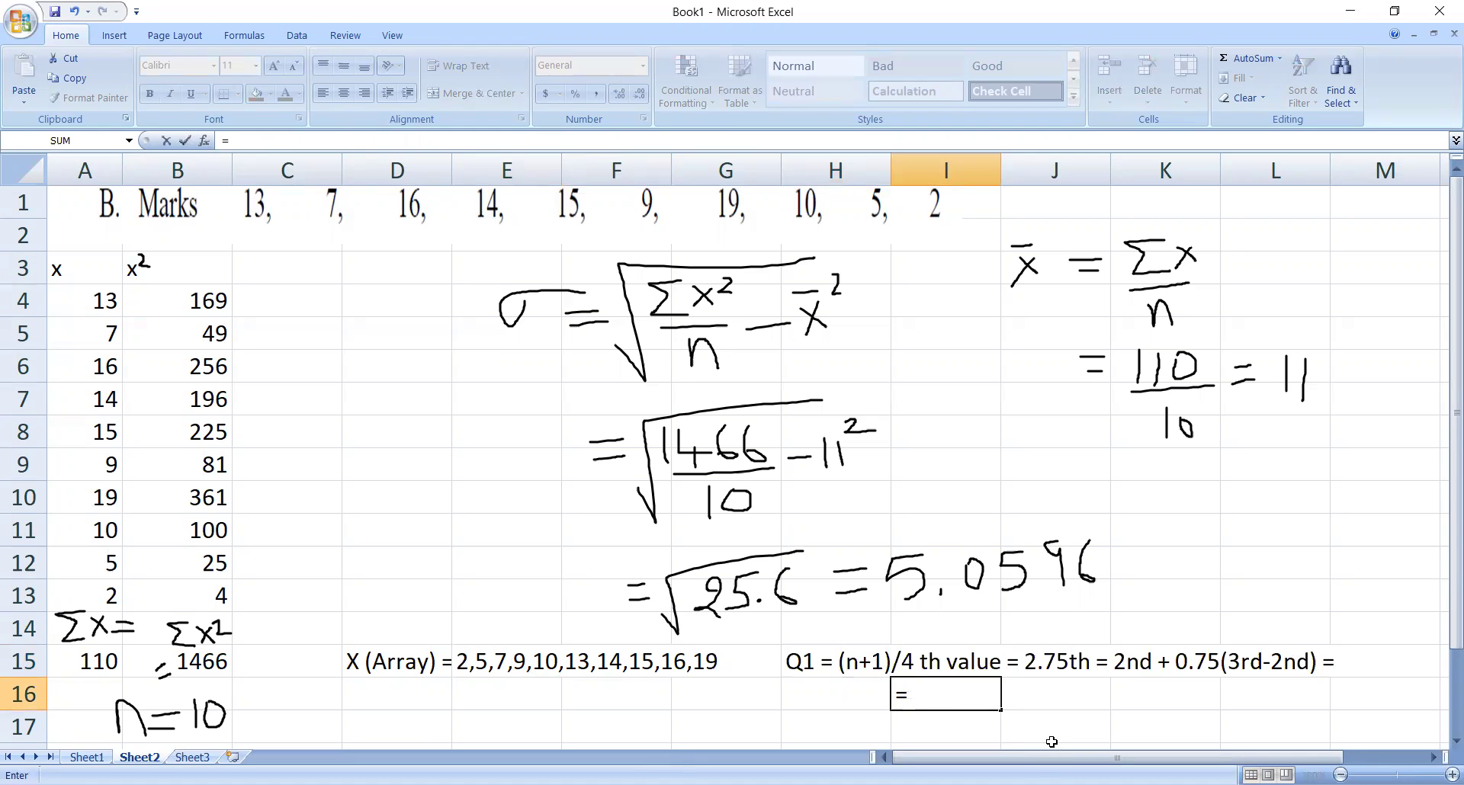
text(5+0.75)
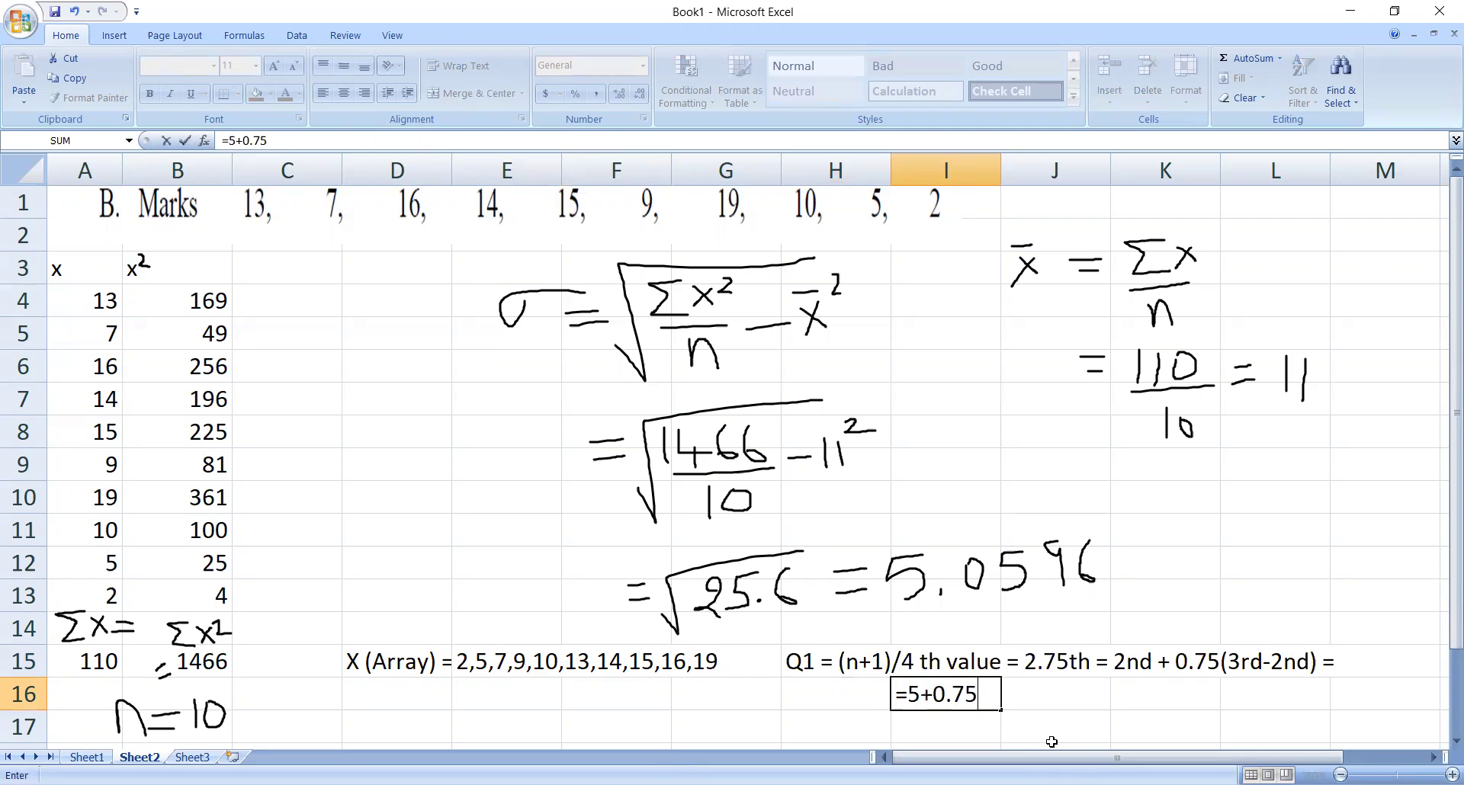
text((7-2))
click(229, 142)
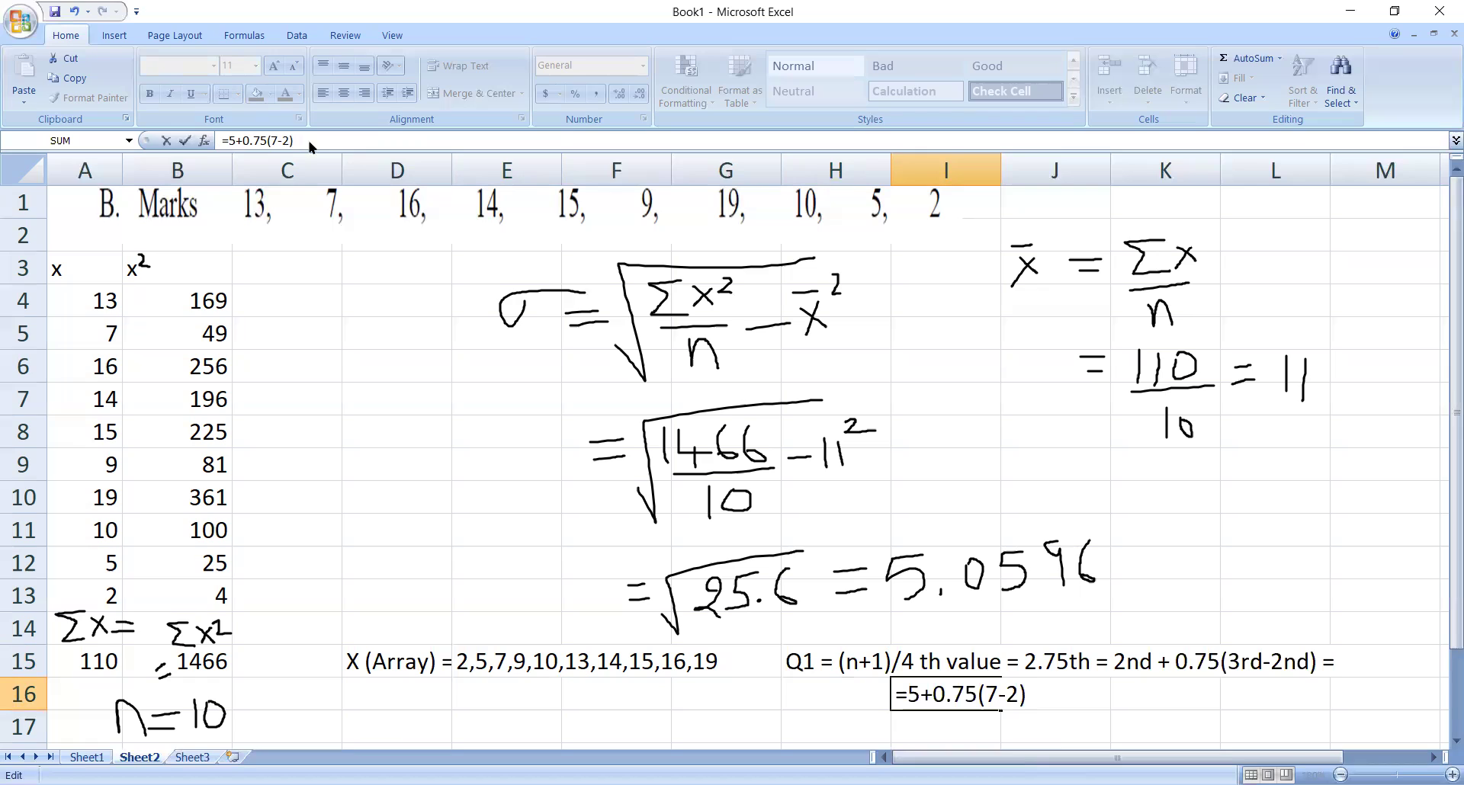
drag(293, 140, 214, 142)
key(ctrl+c)
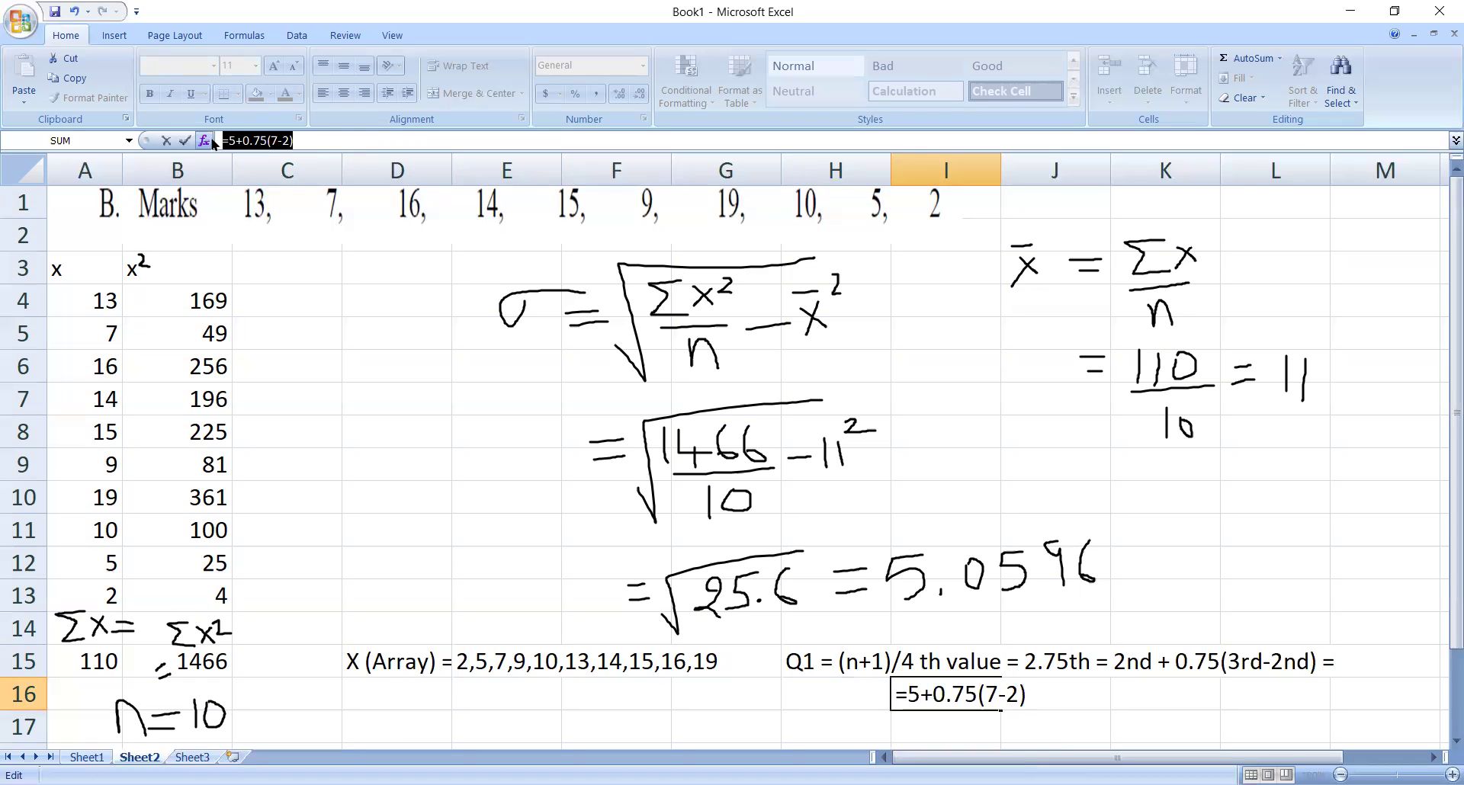
key(Home)
key(Delete)
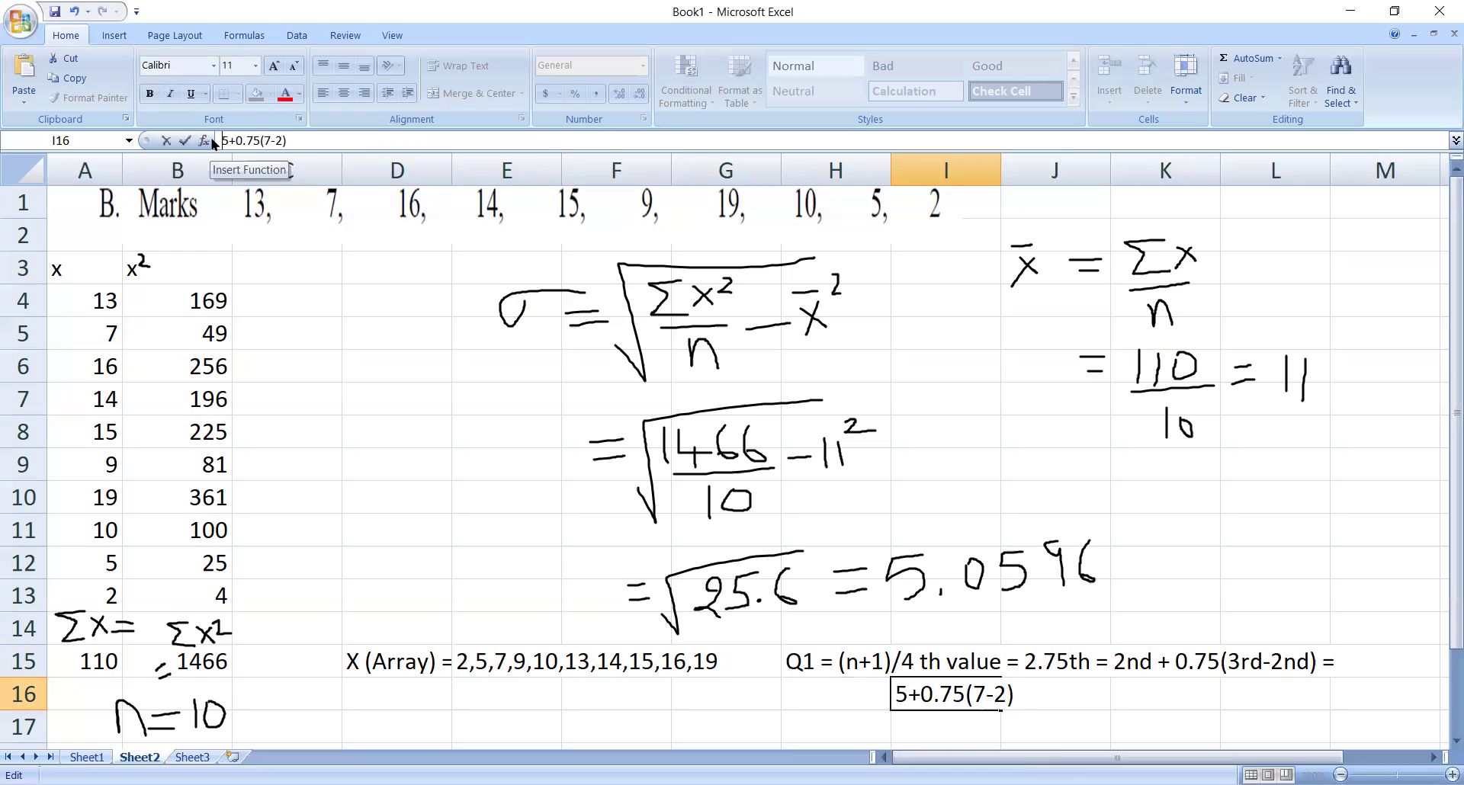
key(Return)
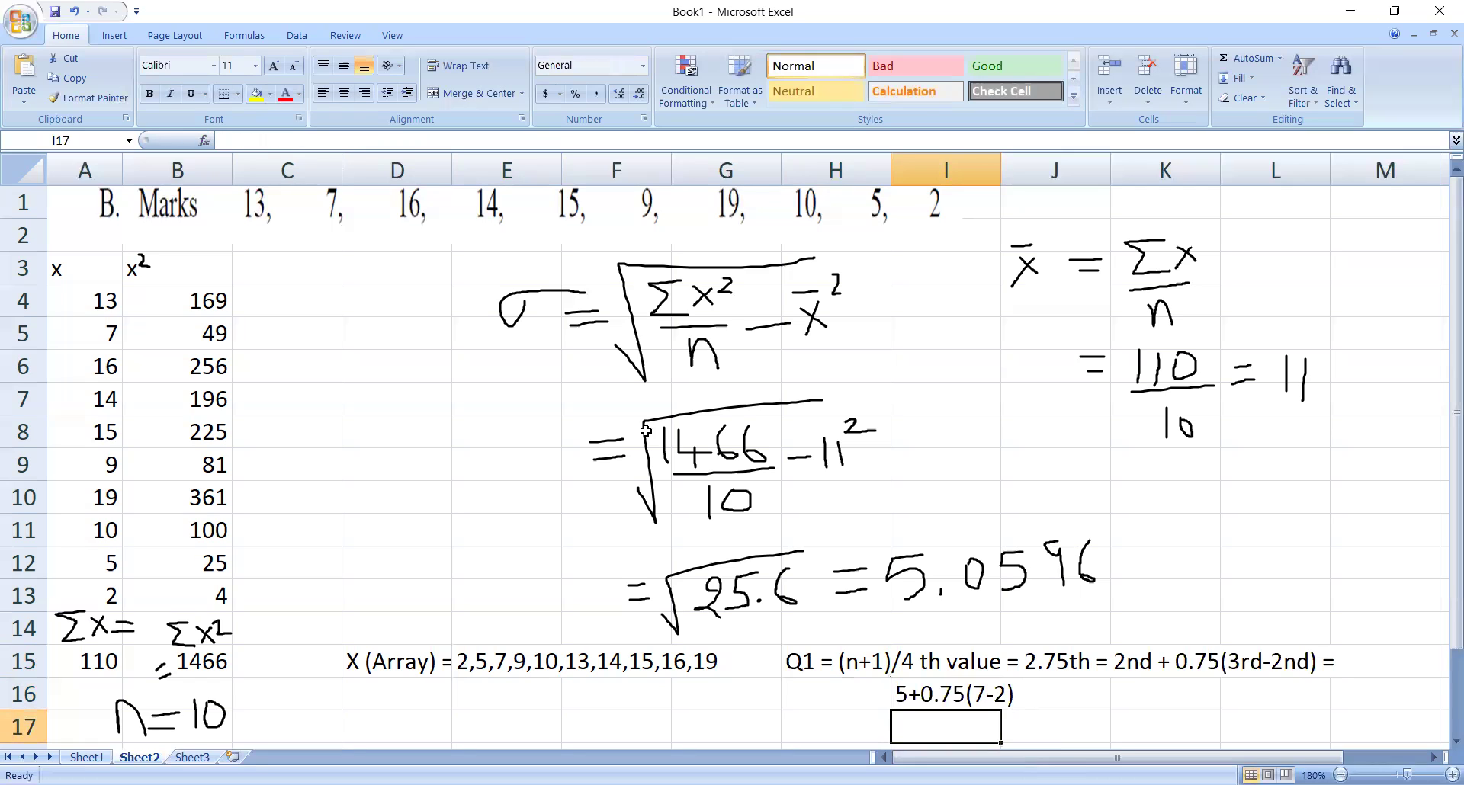
Append an equals sign to the end of the Q1 substitution in I16
key(Up)
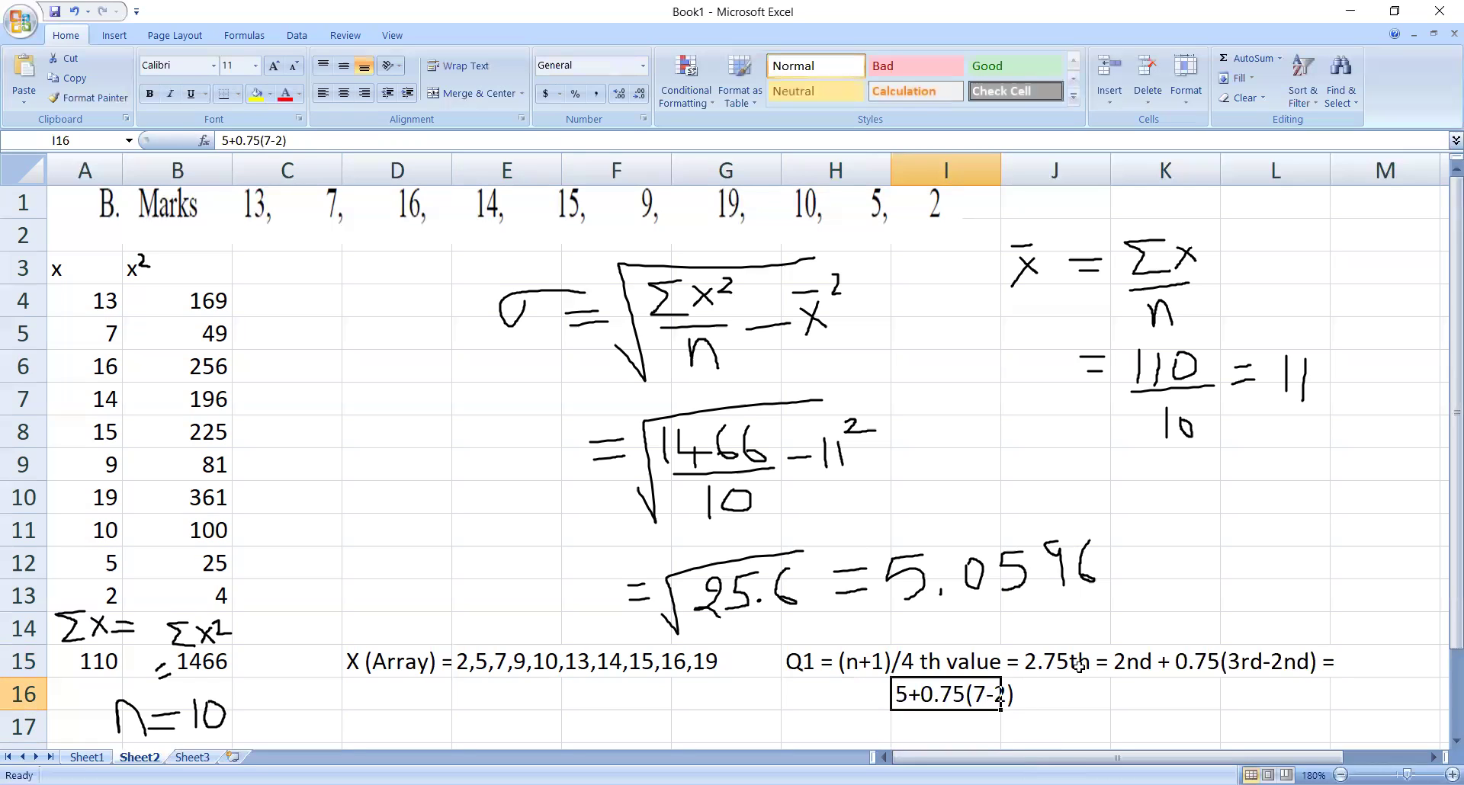
click(383, 138)
text(=)
key(Return)
key(Up)
Calculate the Q1 substitution in K16 from the copied expression, corrected to =5+0.75*(7-2)
key(Right)
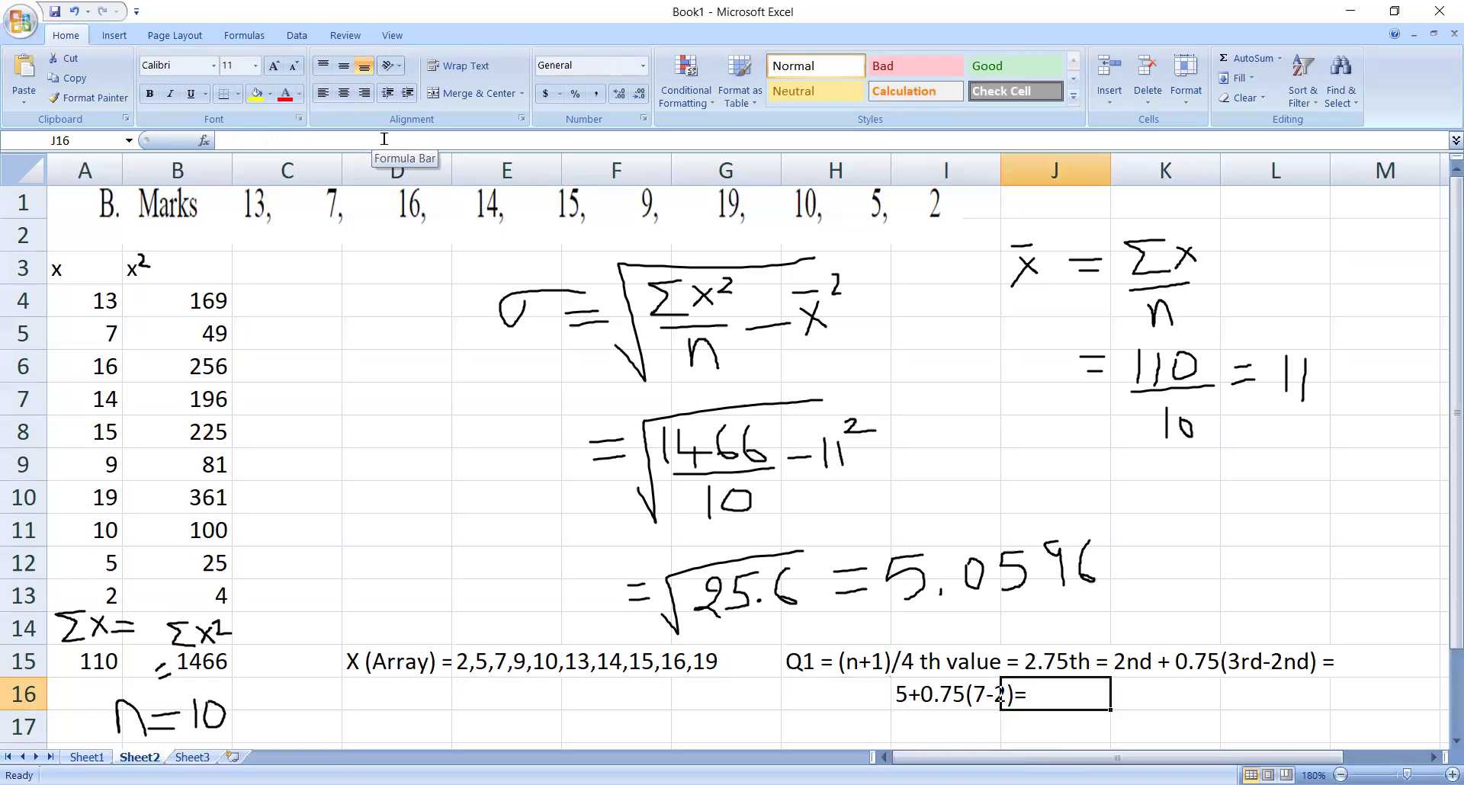
key(Right)
click(245, 143)
key(ctrl+v)
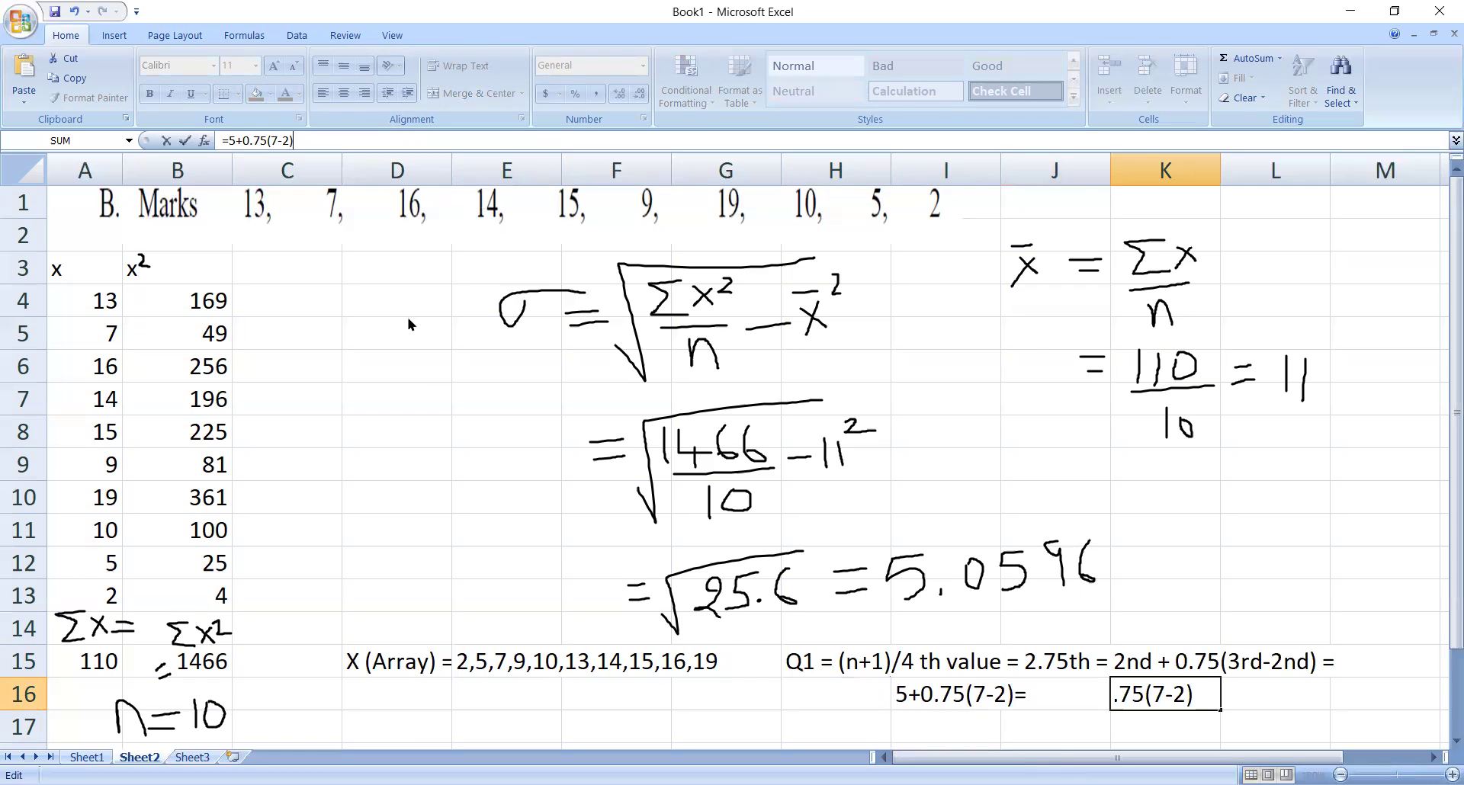
key(Return)
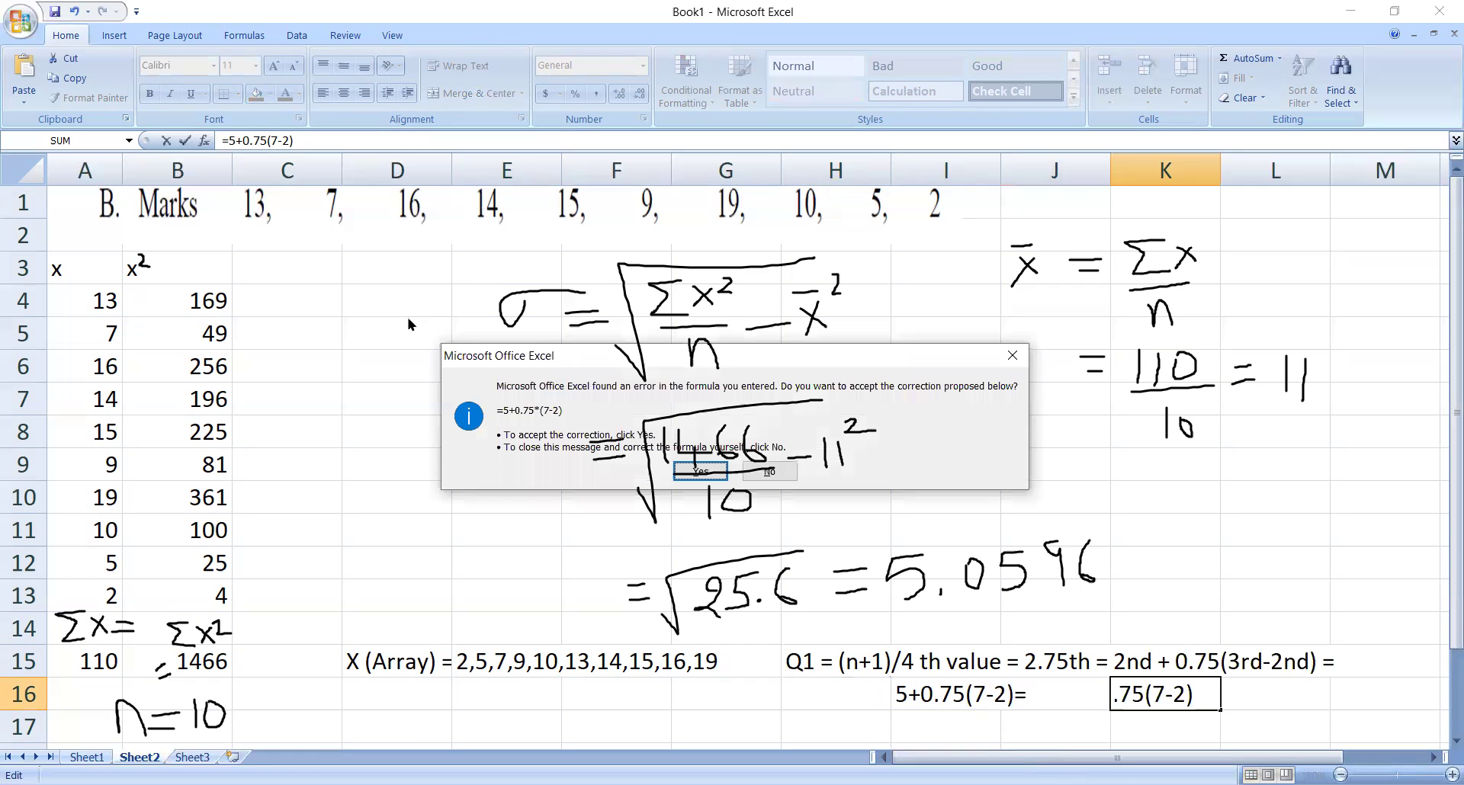
click(1013, 359)
click(1037, 371)
click(264, 143)
text(*)
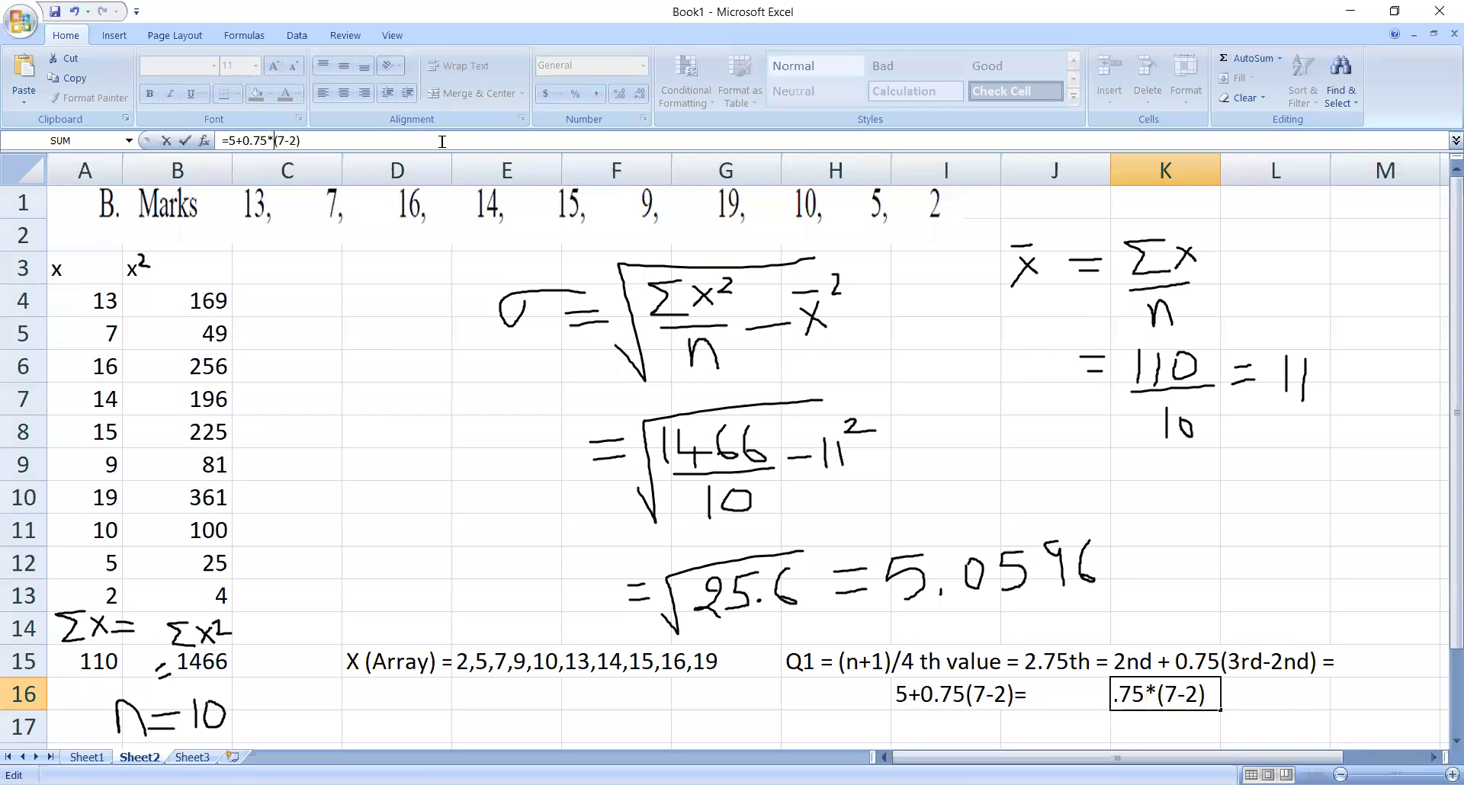
key(Return)
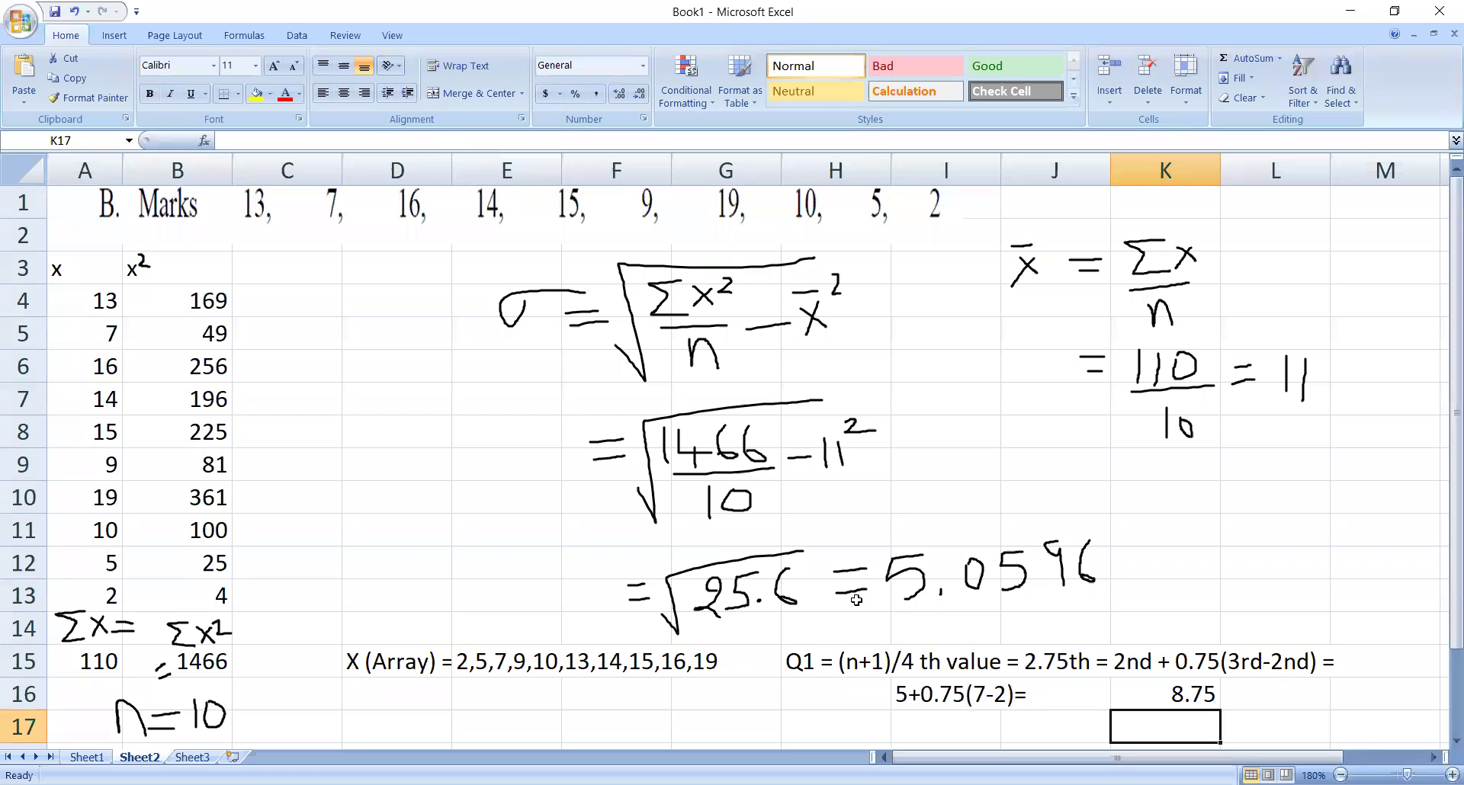
Correct the Q1 substitution text in I16 to 5+0.75(7-5)=
click(946, 690)
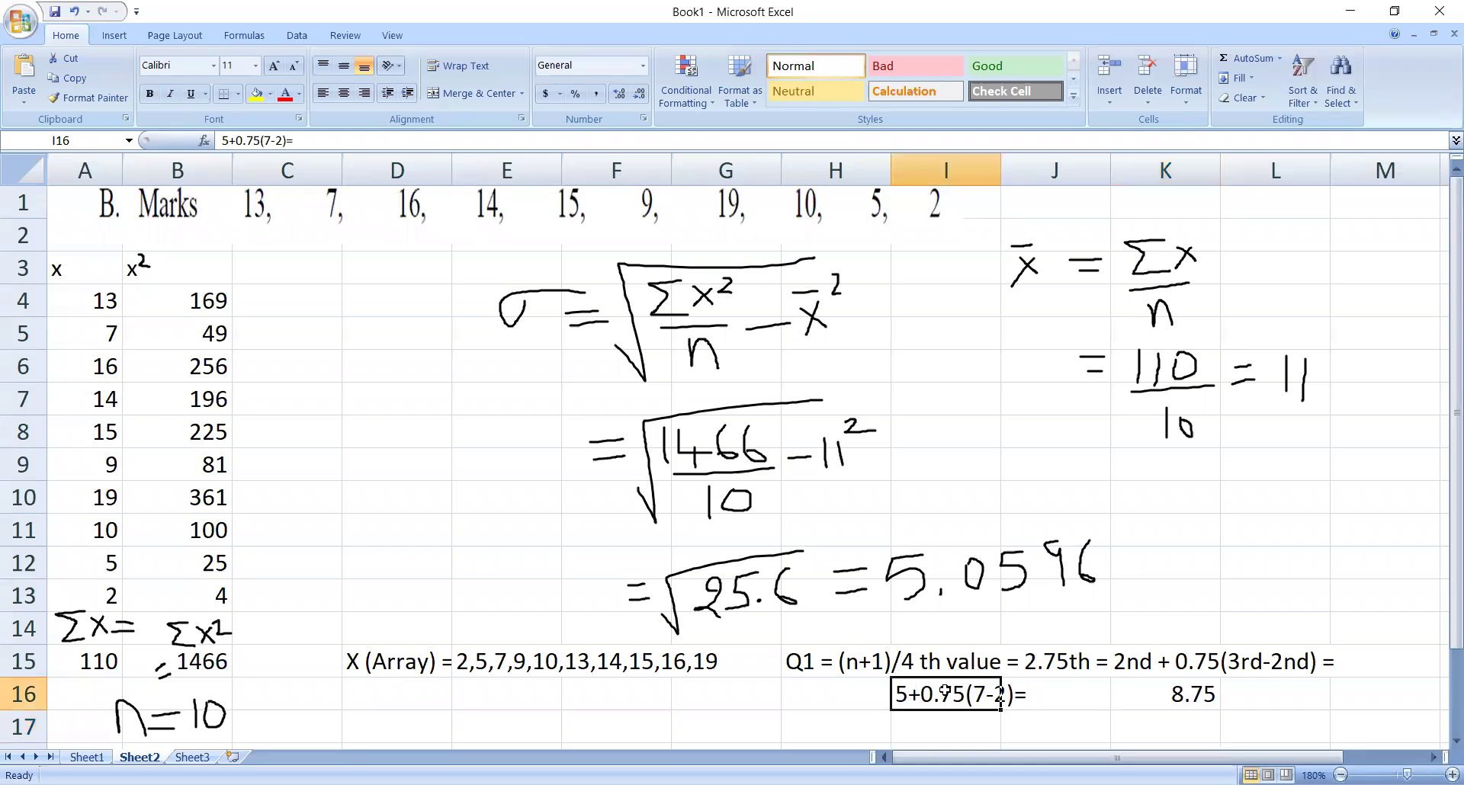
click(294, 139)
key(BackSpace)
text(5)
key(Return)
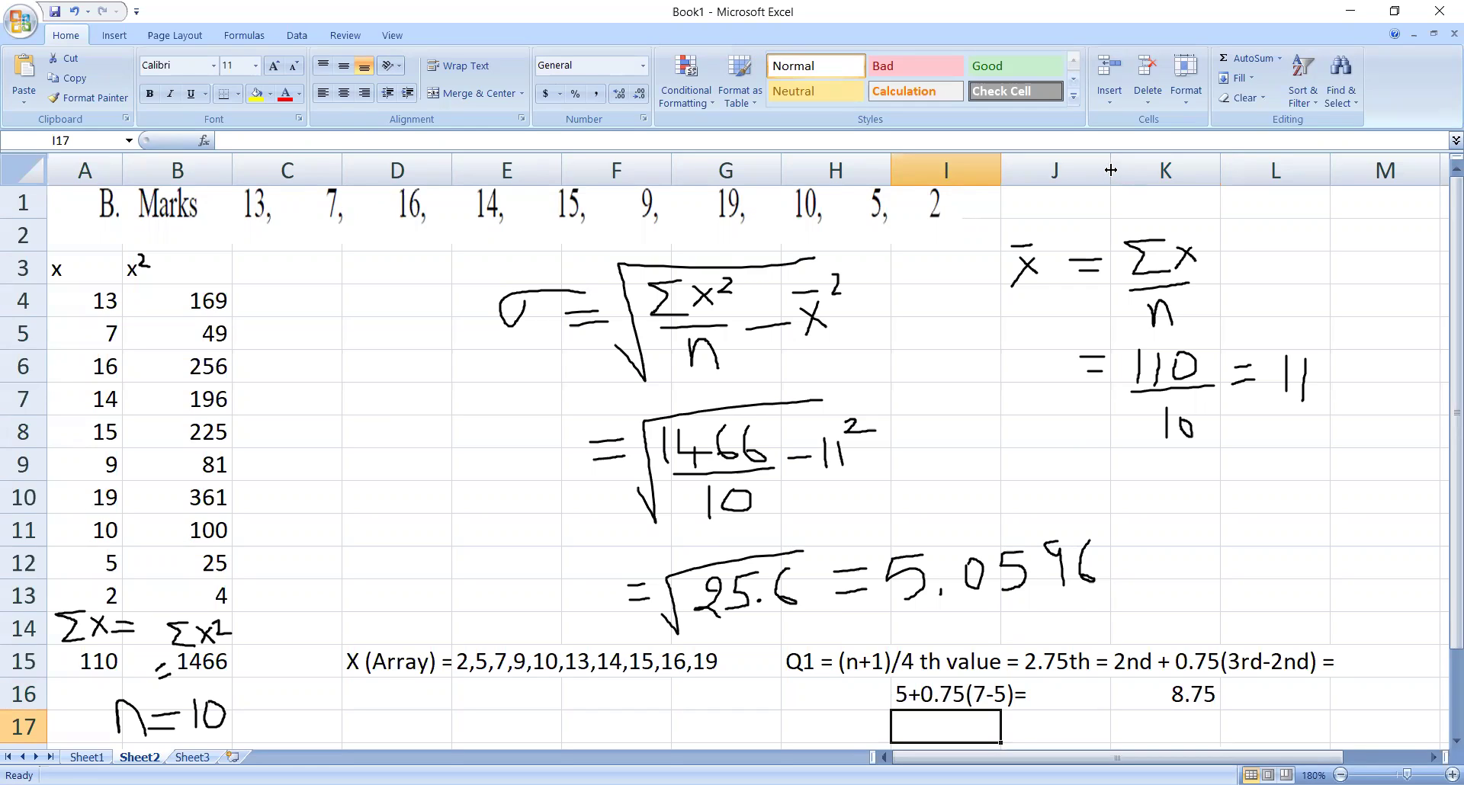
Narrow column J and correct the Q1 formula in K16 to =5+0.75*(7-5)
drag(1111, 170, 1044, 170)
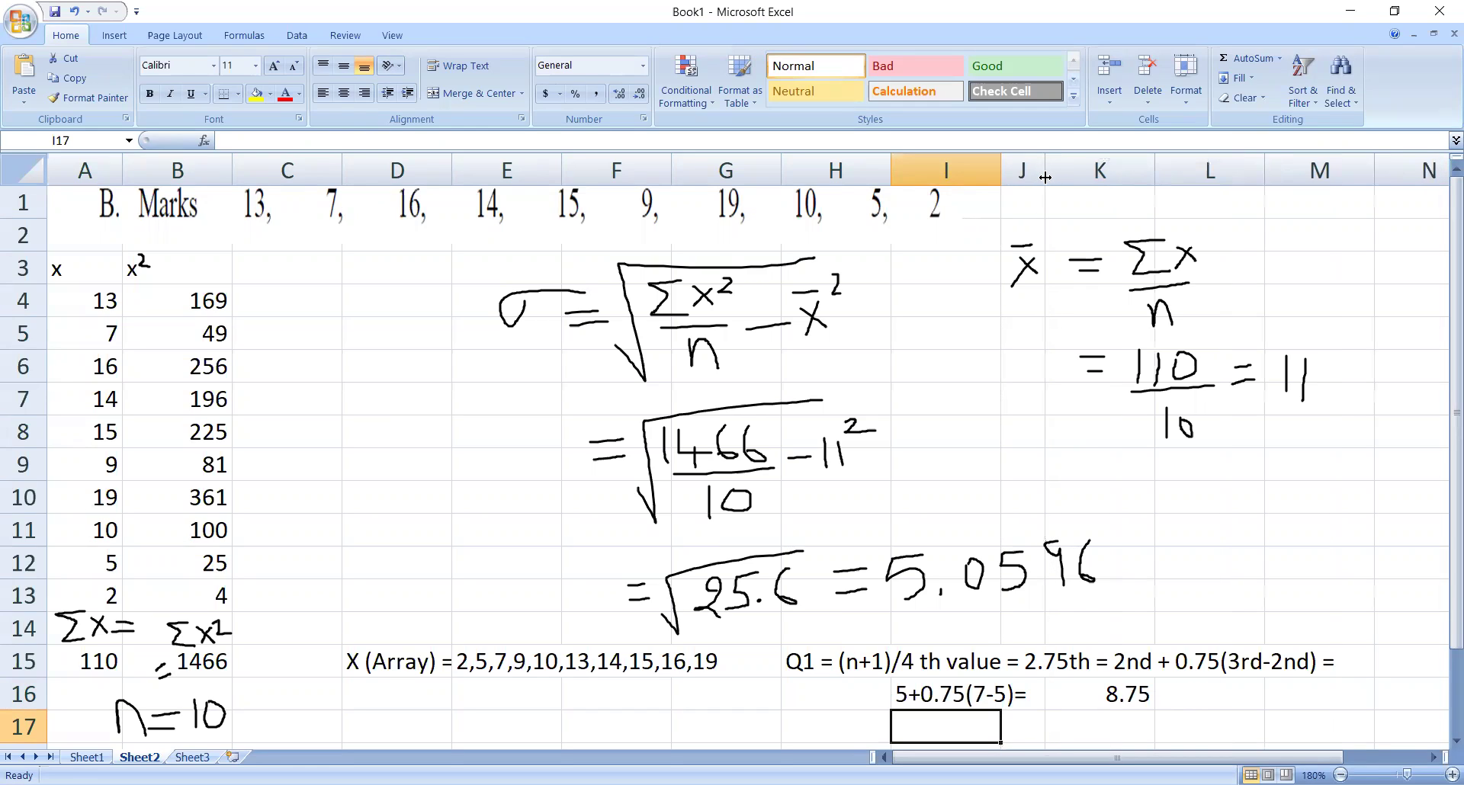
click(1080, 696)
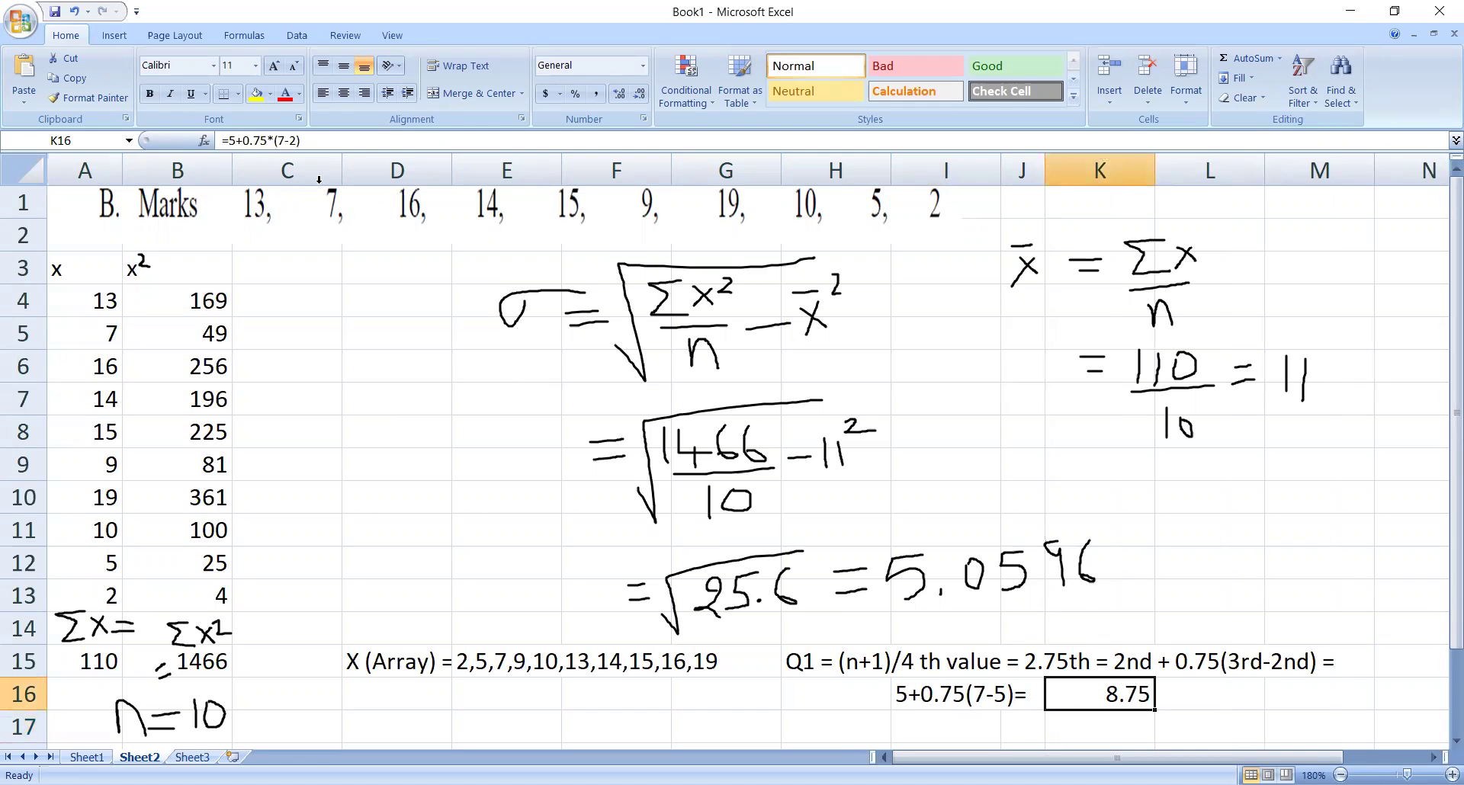
click(349, 134)
key(Left)
key(BackSpace)
text(5)
key(Return)
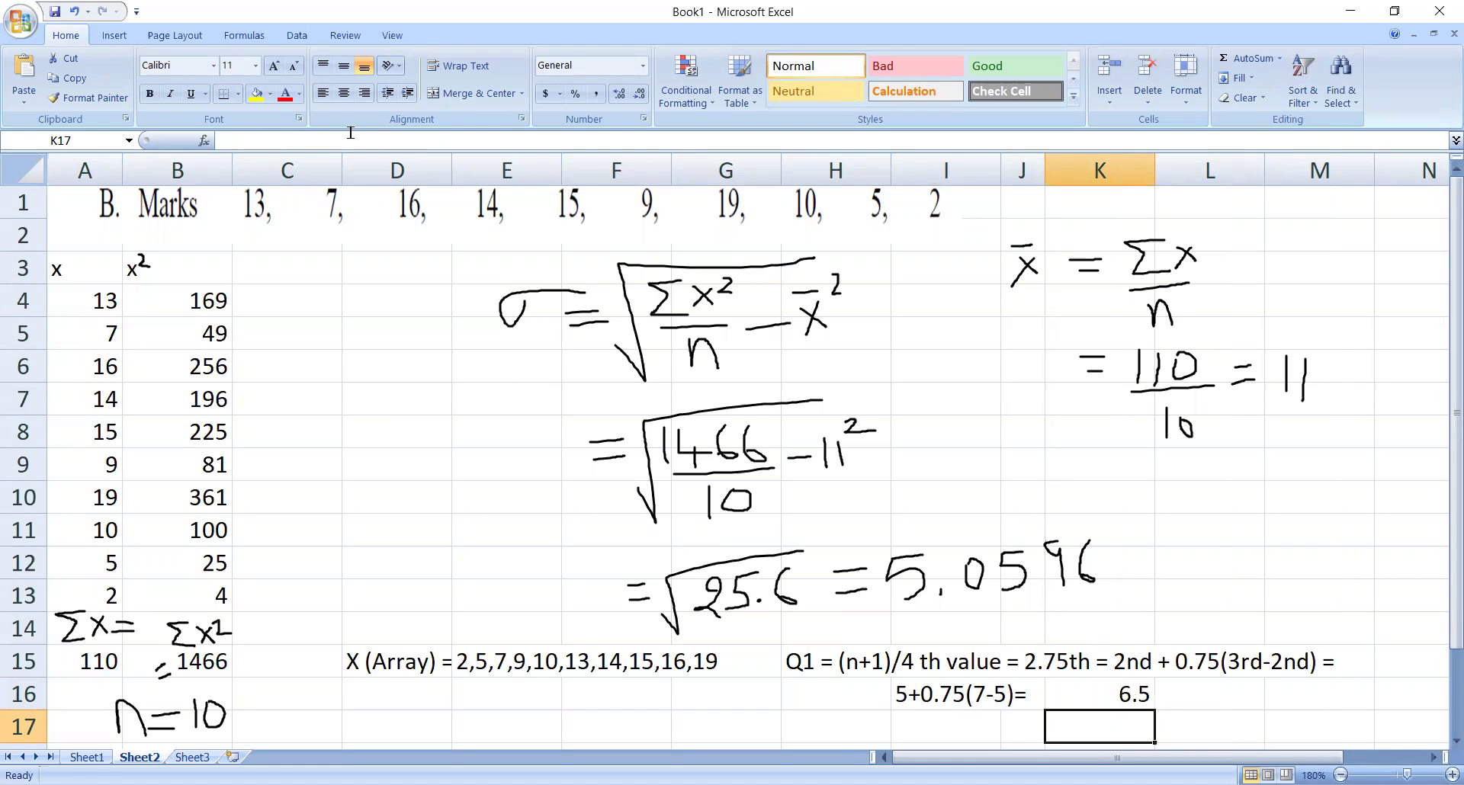
Write the start of the third quartile working in H17 as Q3 = 3(n+1)/4 th value = 8.25th =
key(Left)
key(Left)
key(Left)
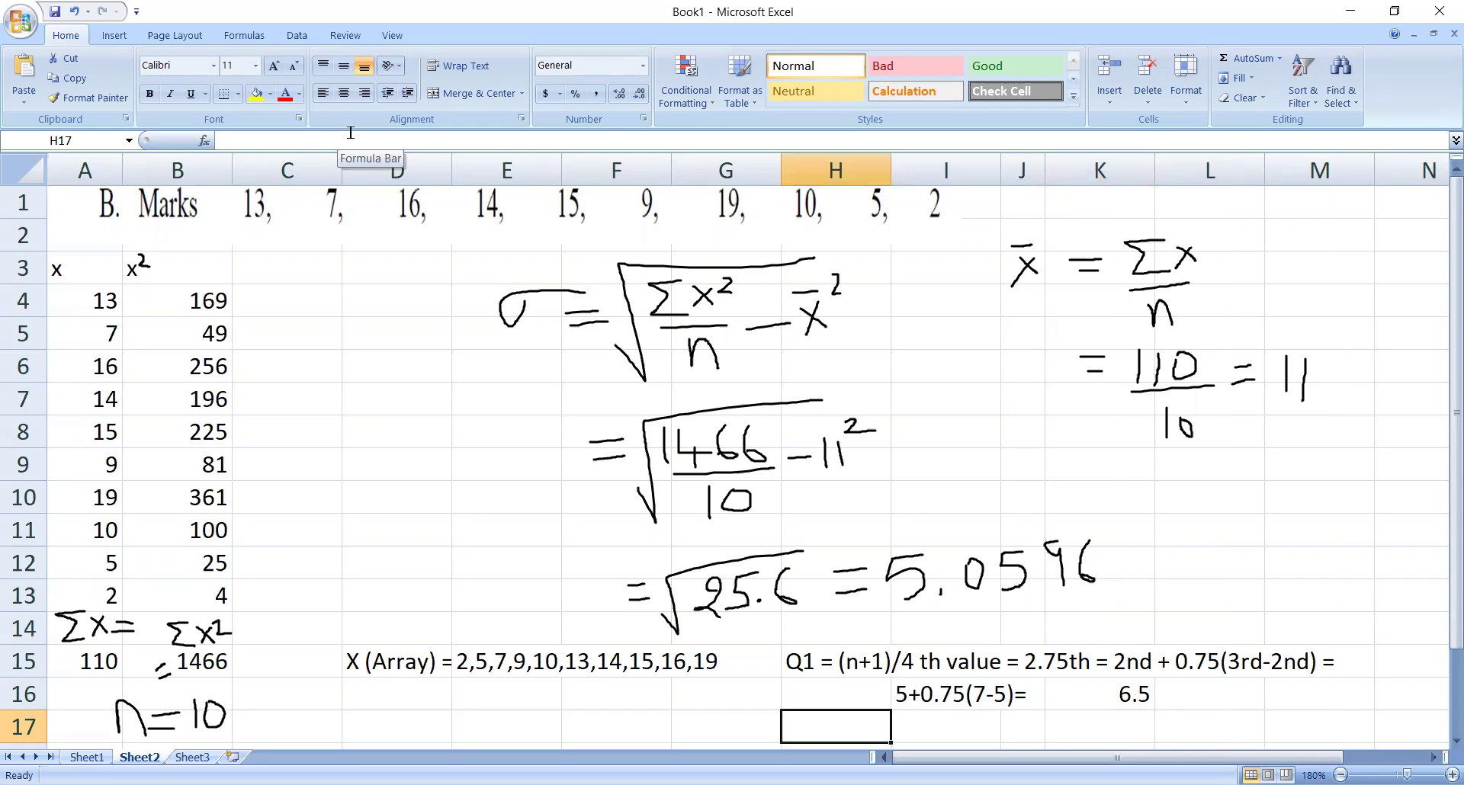
text(Q#)
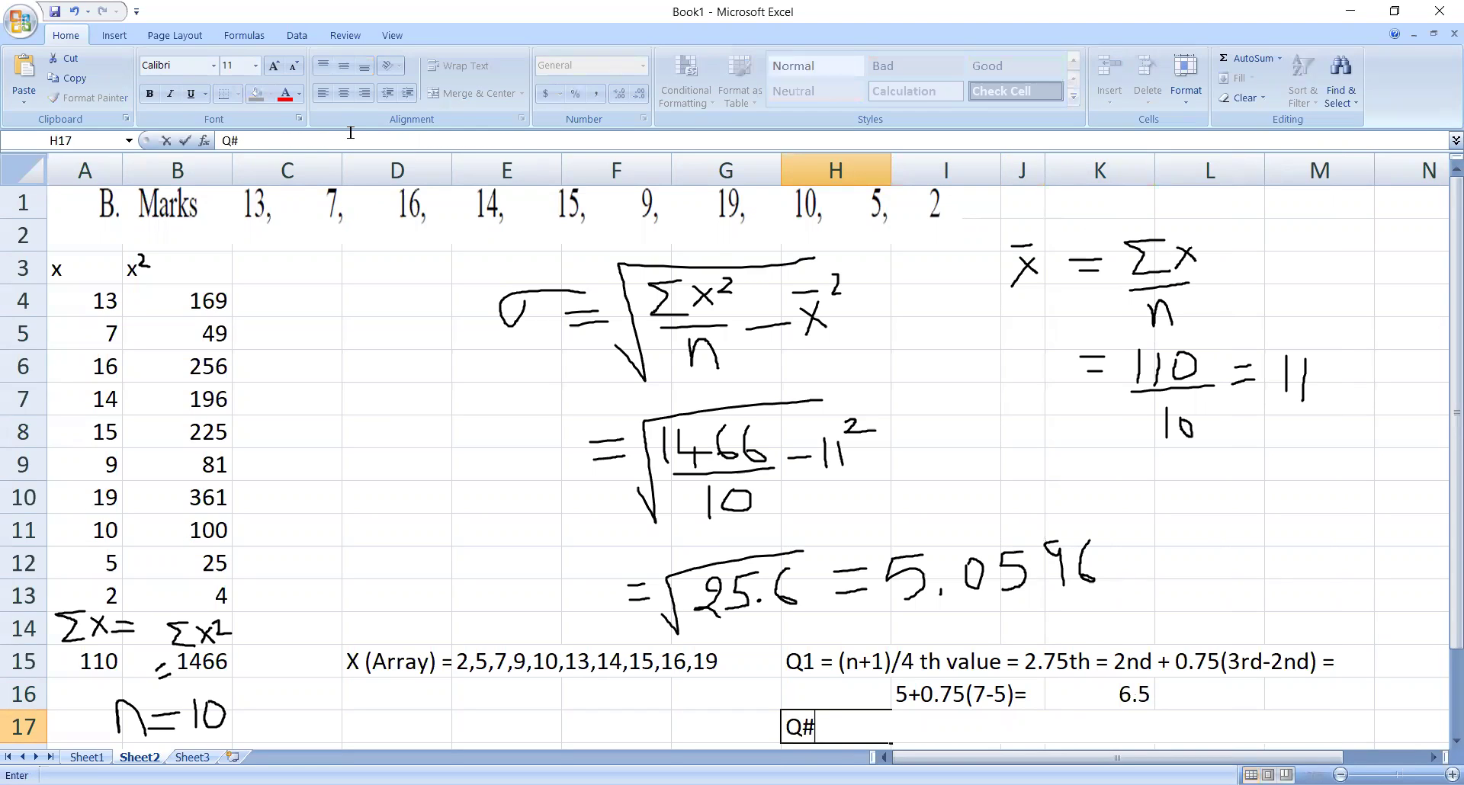
key(BackSpace)
text(3 = 3(n+1)/4 th )
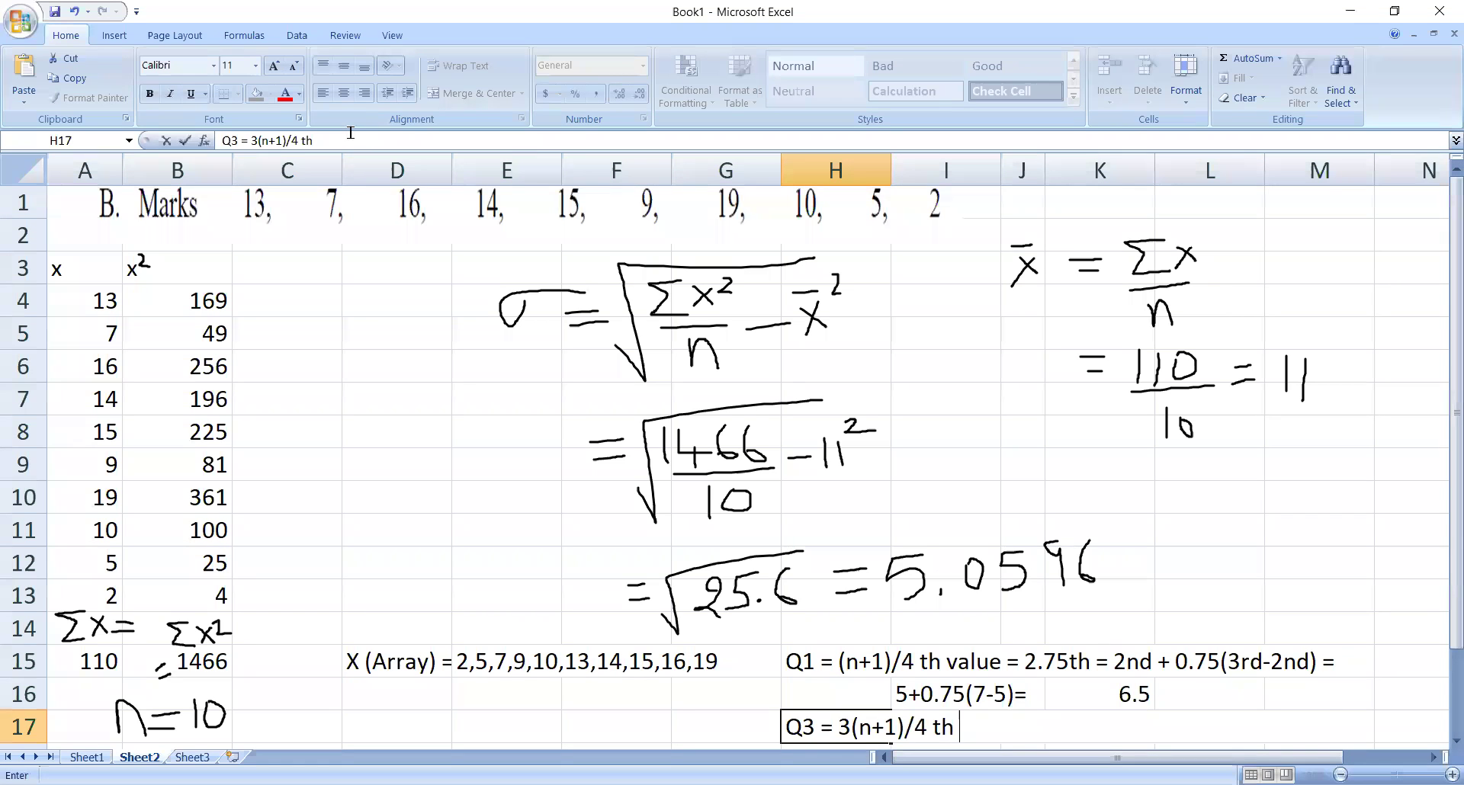
text(value = 8.2)
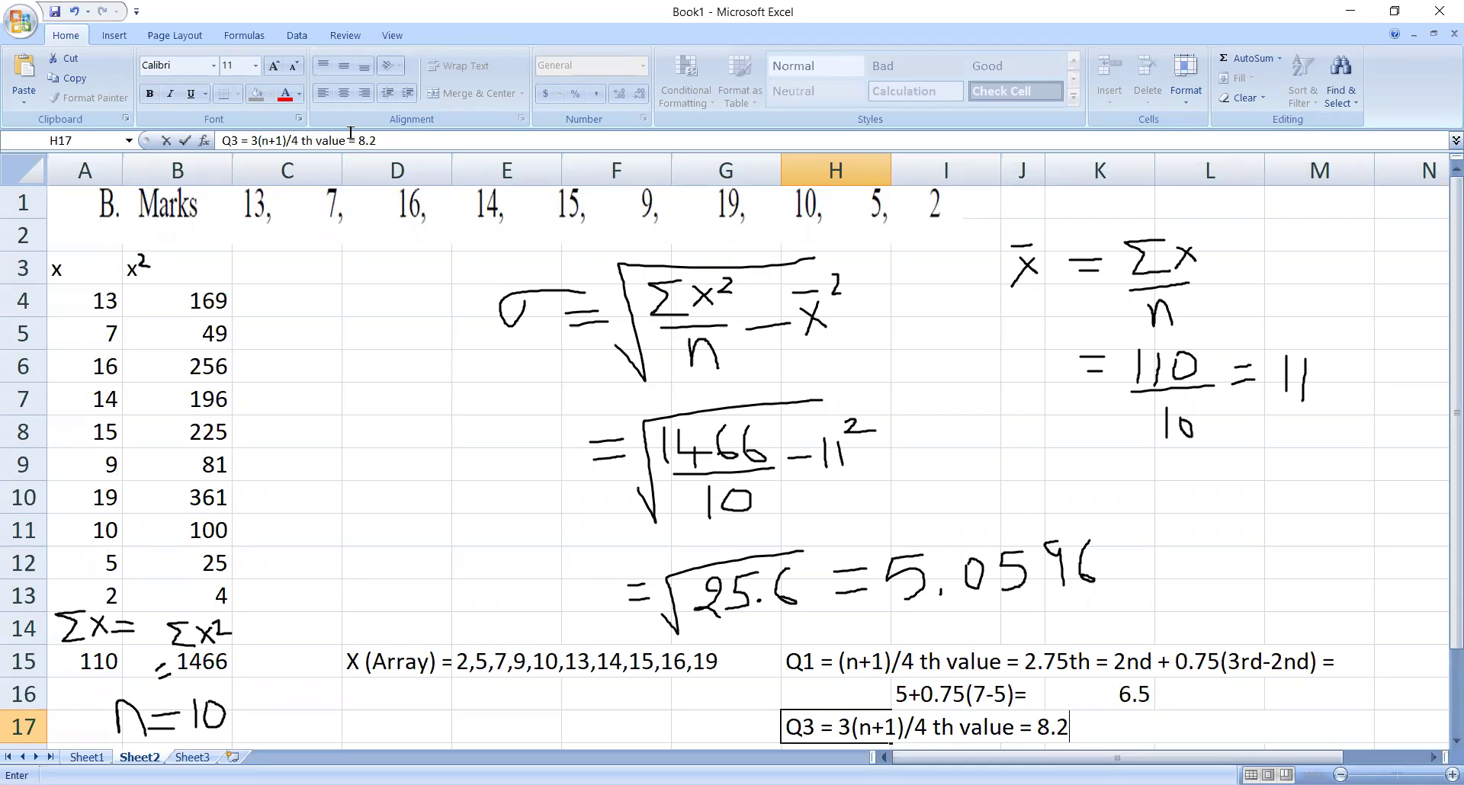
text(5th =)
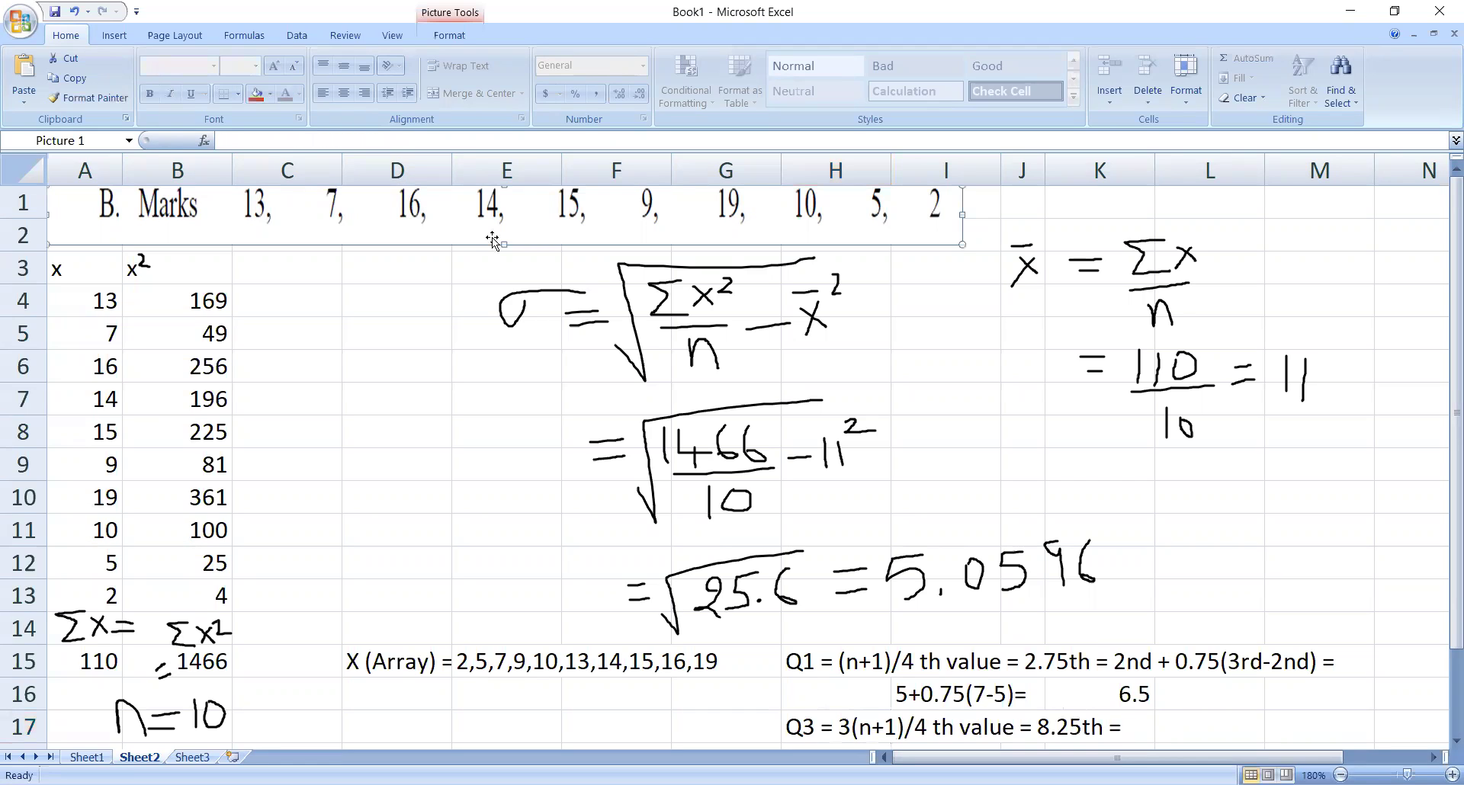
Reduce the height of the question B marks picture above the table
drag(504, 244, 504, 224)
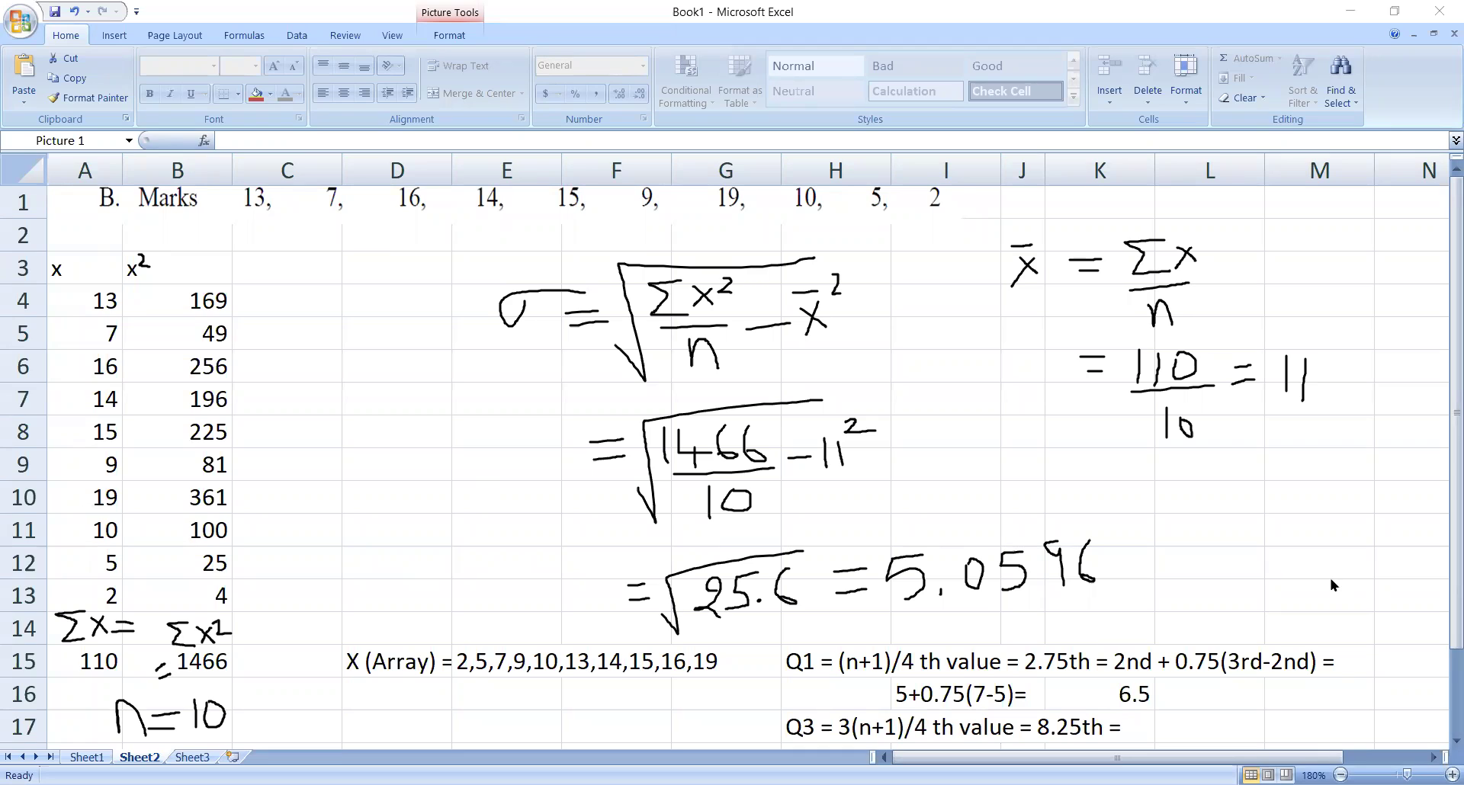
click(1136, 732)
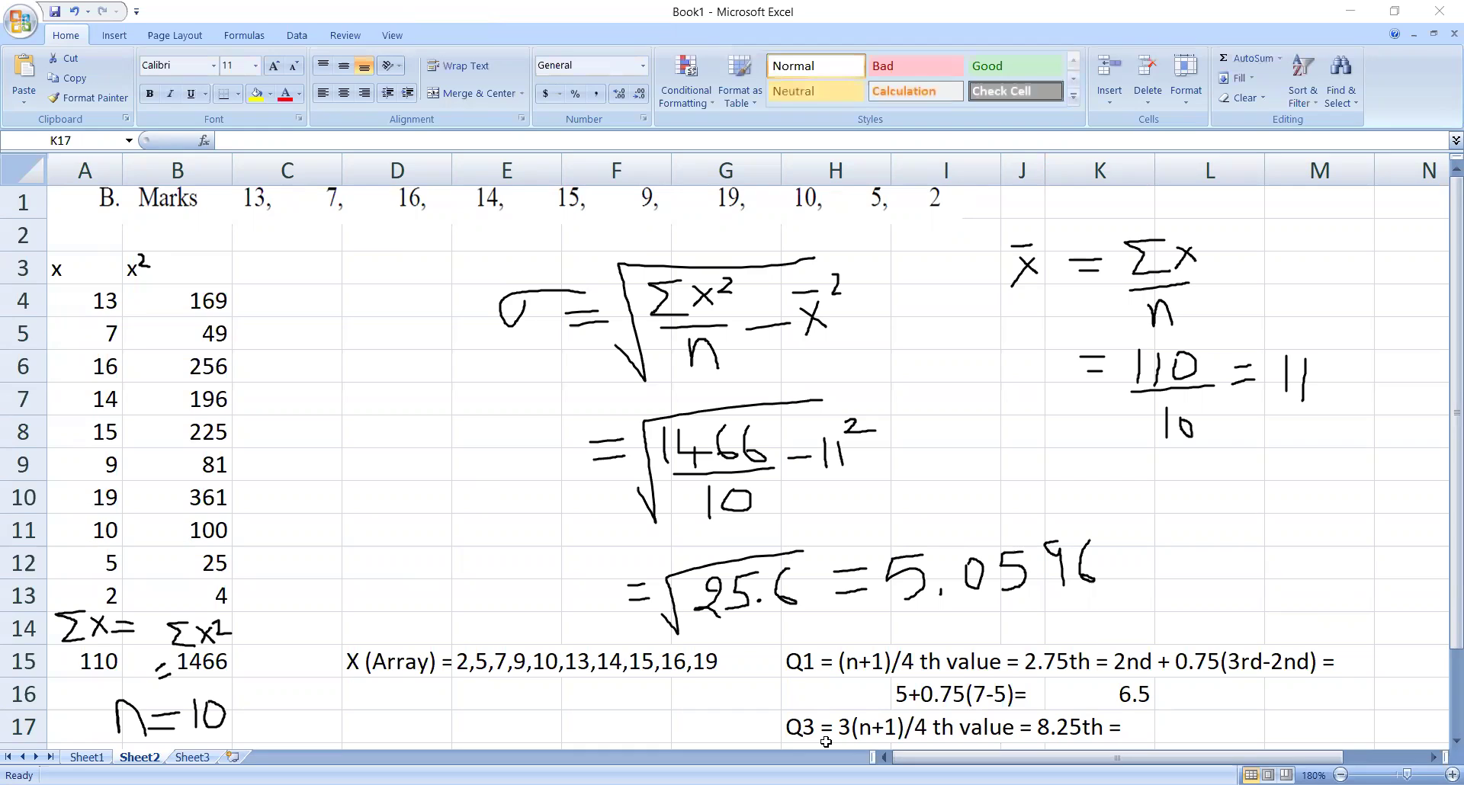
click(1147, 724)
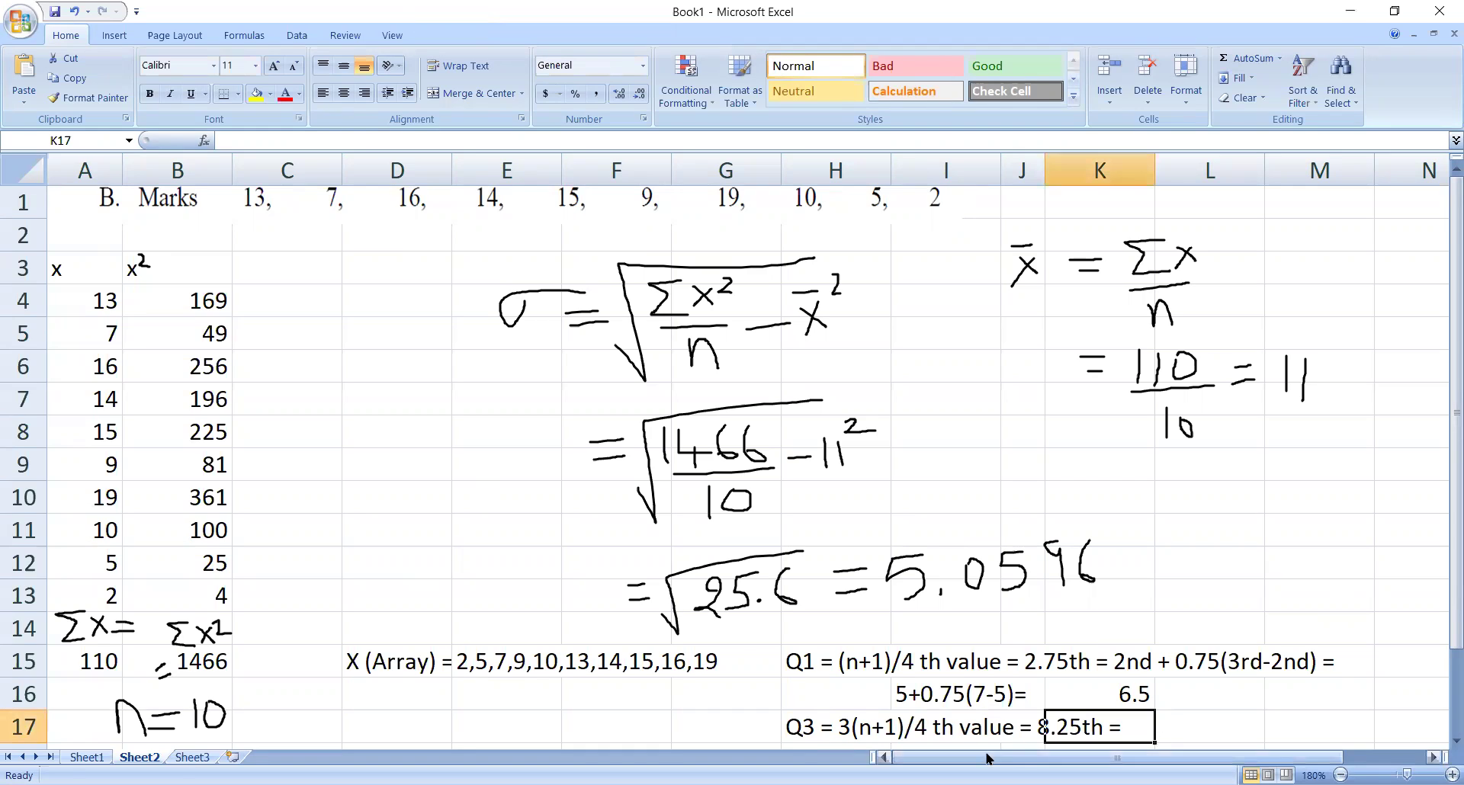
click(1199, 719)
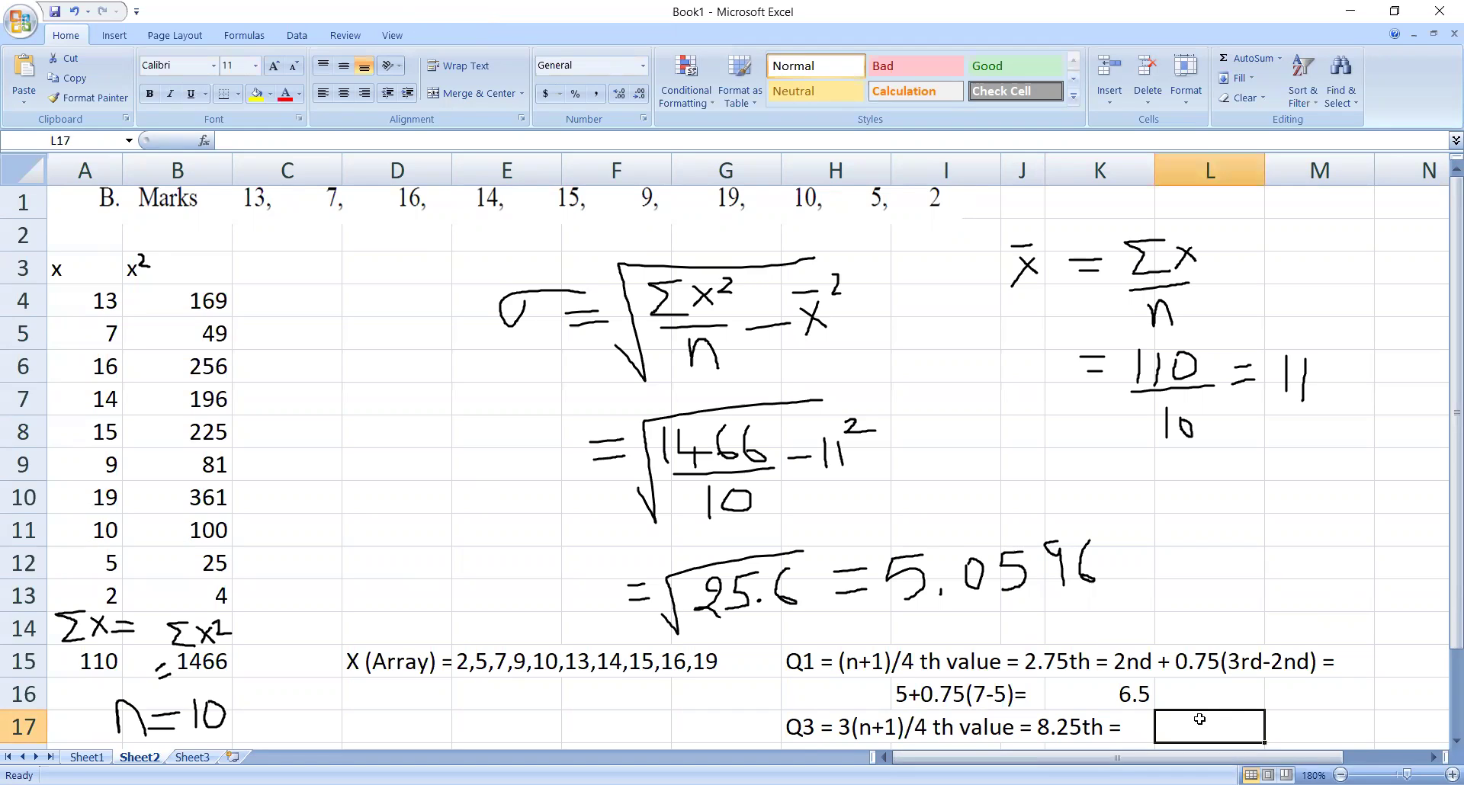
click(1138, 730)
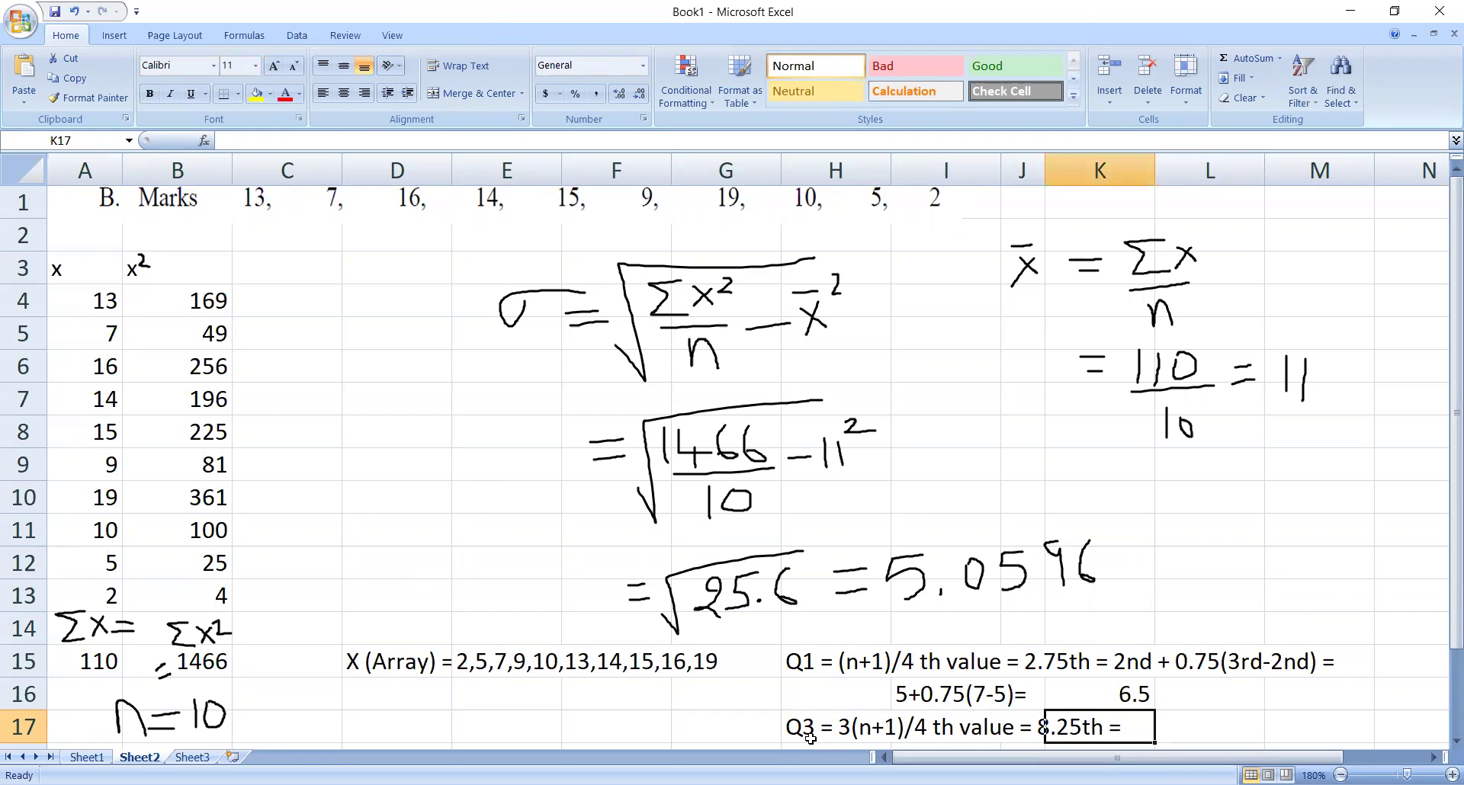
Extend the Q3 working in H17 with 8th +0.25(9th -8th)
click(810, 736)
click(440, 139)
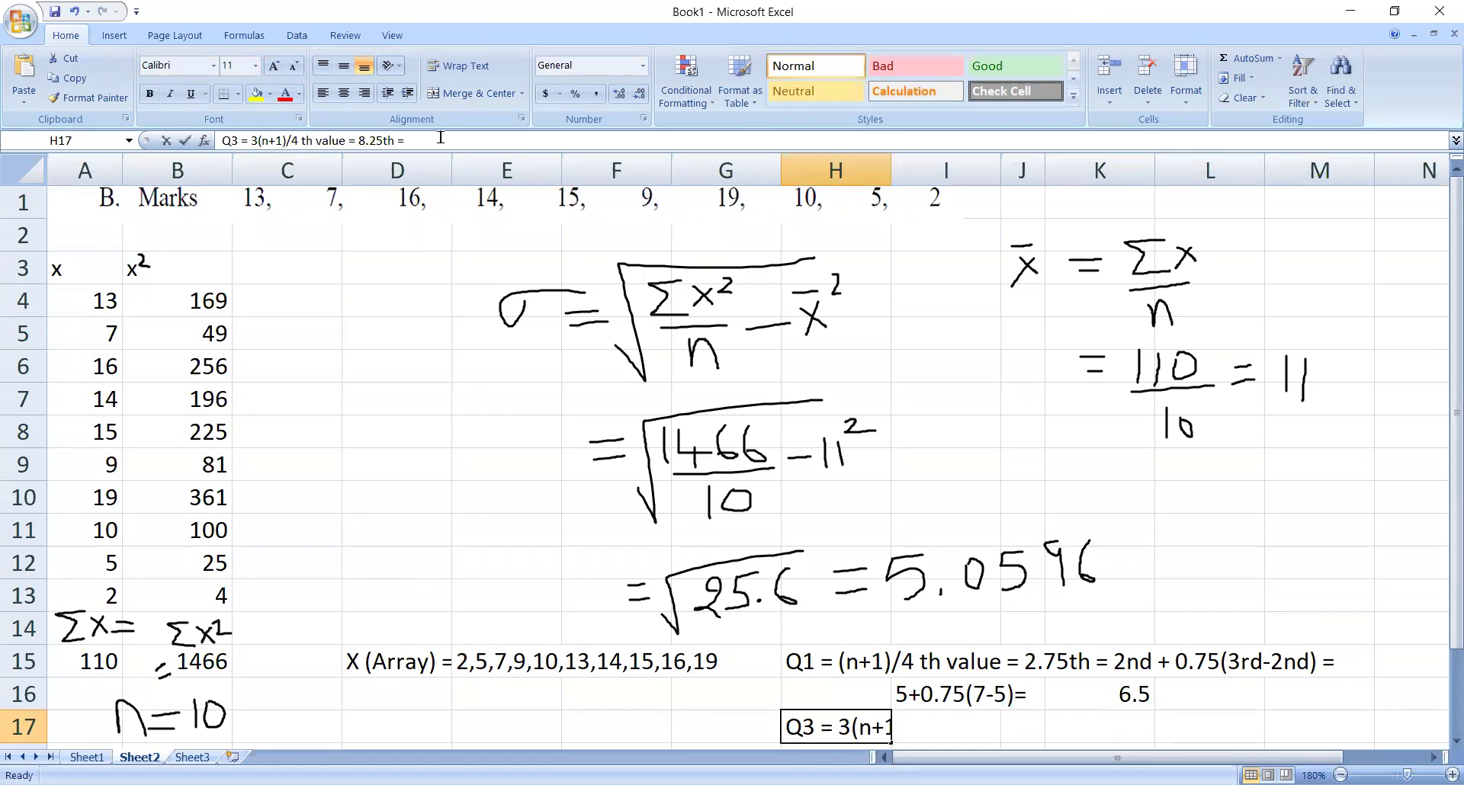
text(8th)
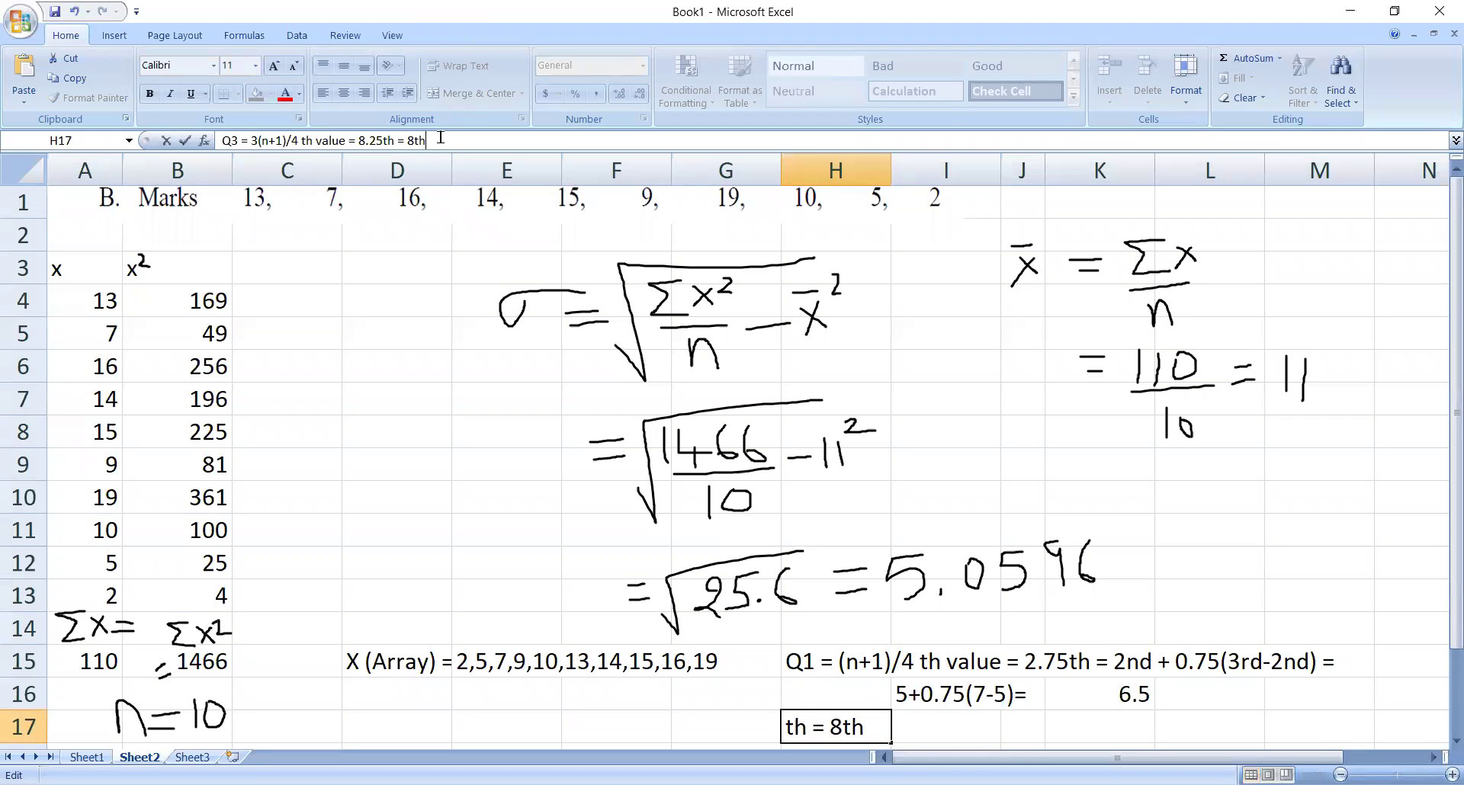
text( +0.25(9th -)
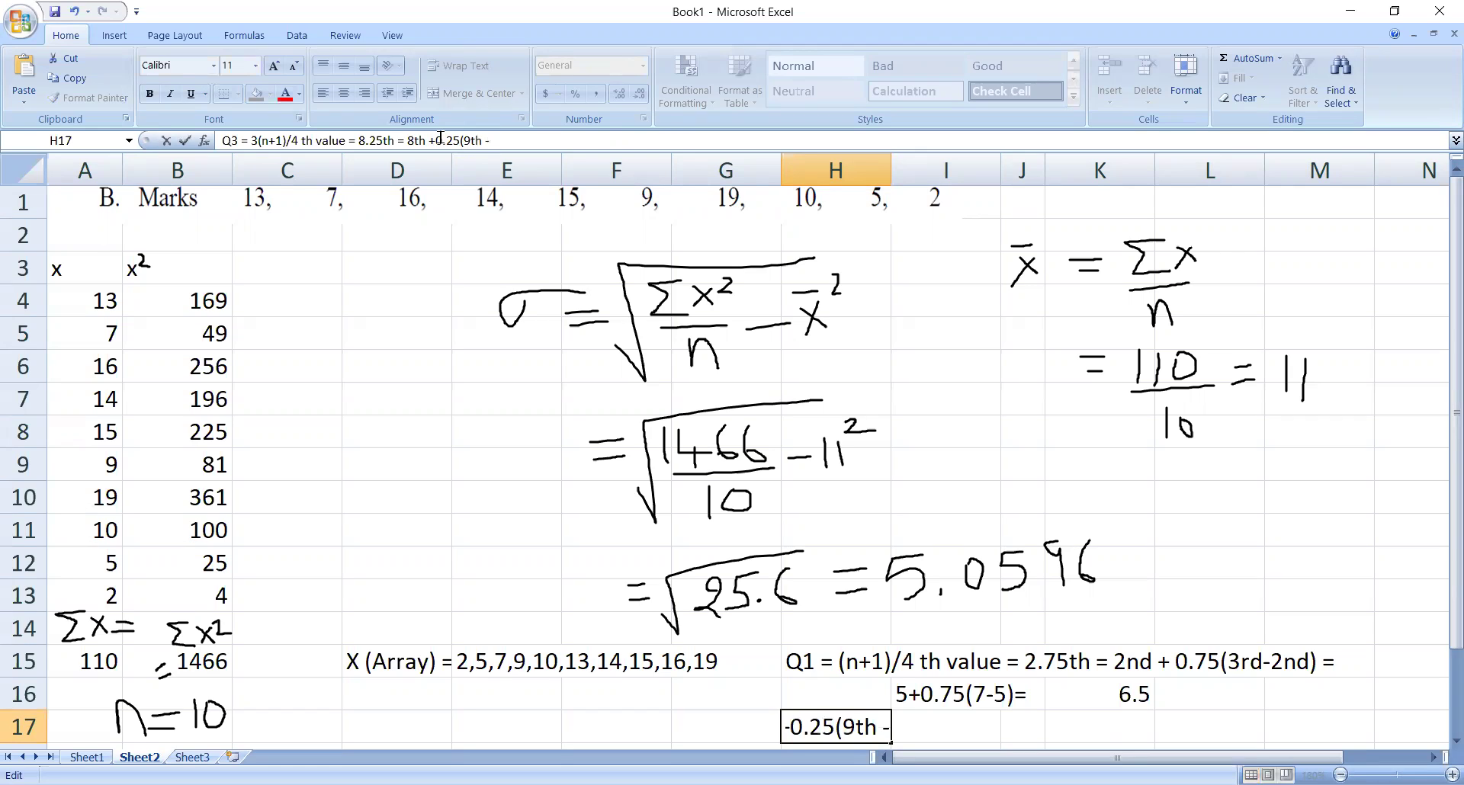
text(8th))
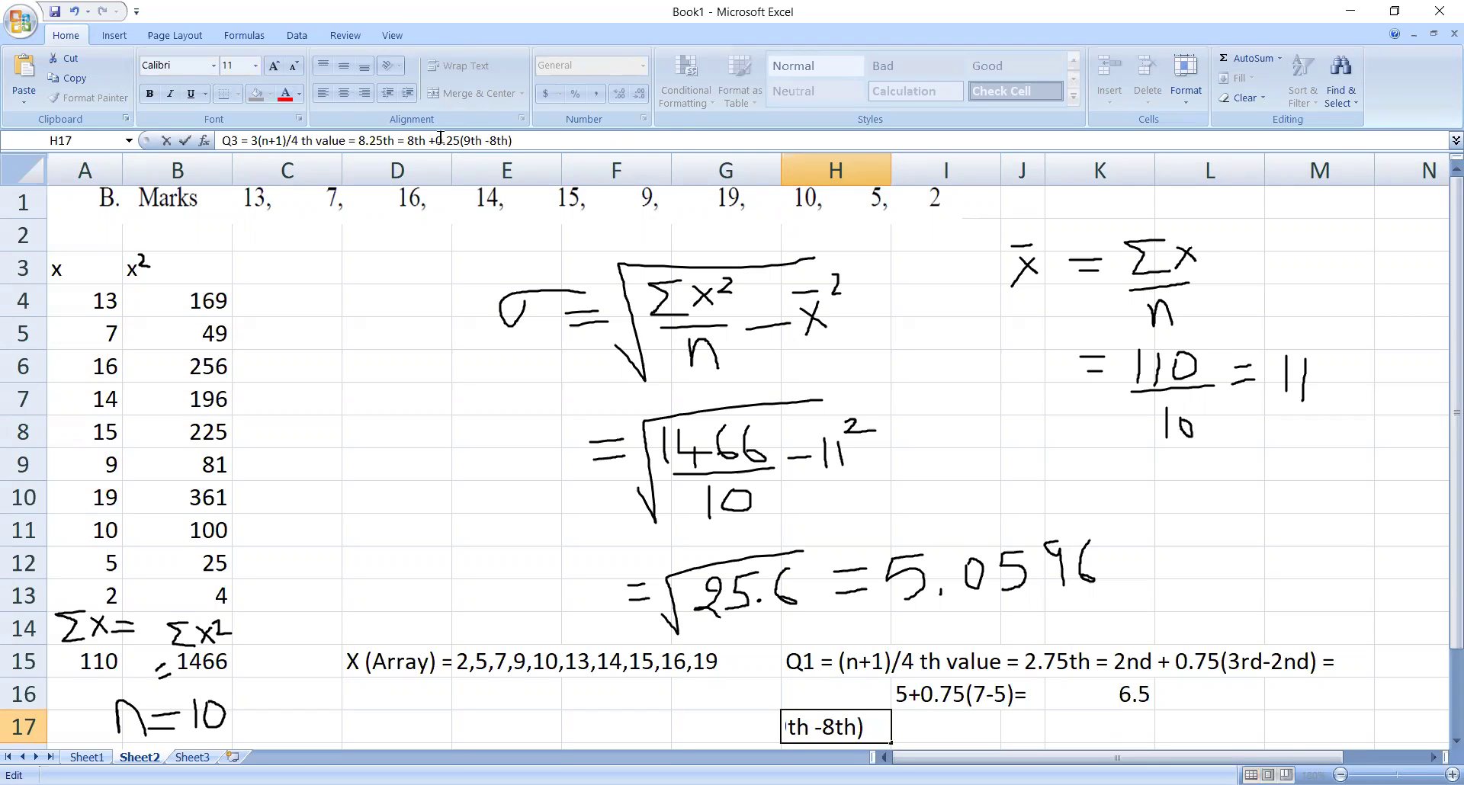
key(Return)
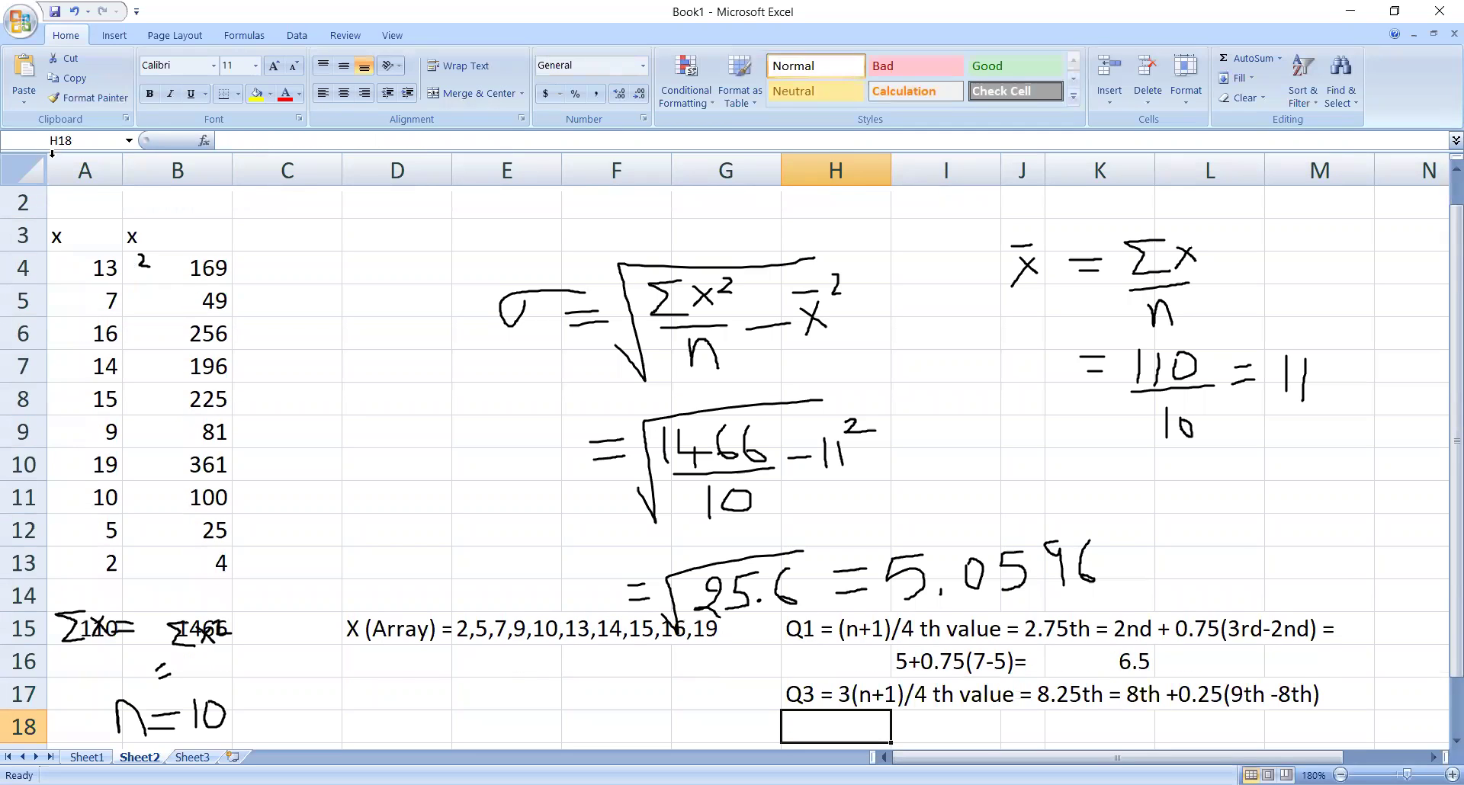
Shrink the height of row 2 and write the Q3 calculation 15+0.25(16-15) = 15.25 in H18
drag(40, 216, 40, 197)
drag(1440, 278, 1441, 259)
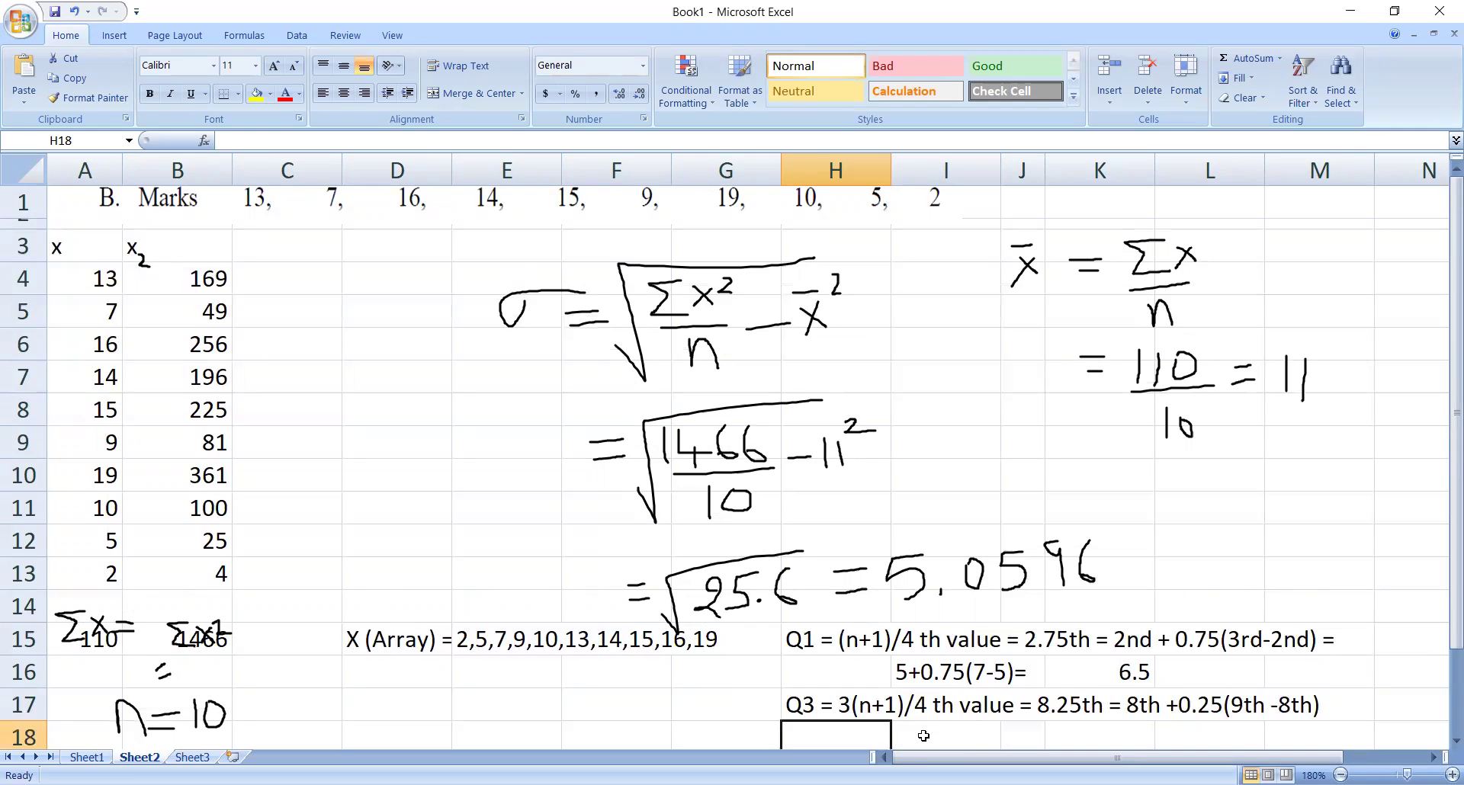
text(15+)
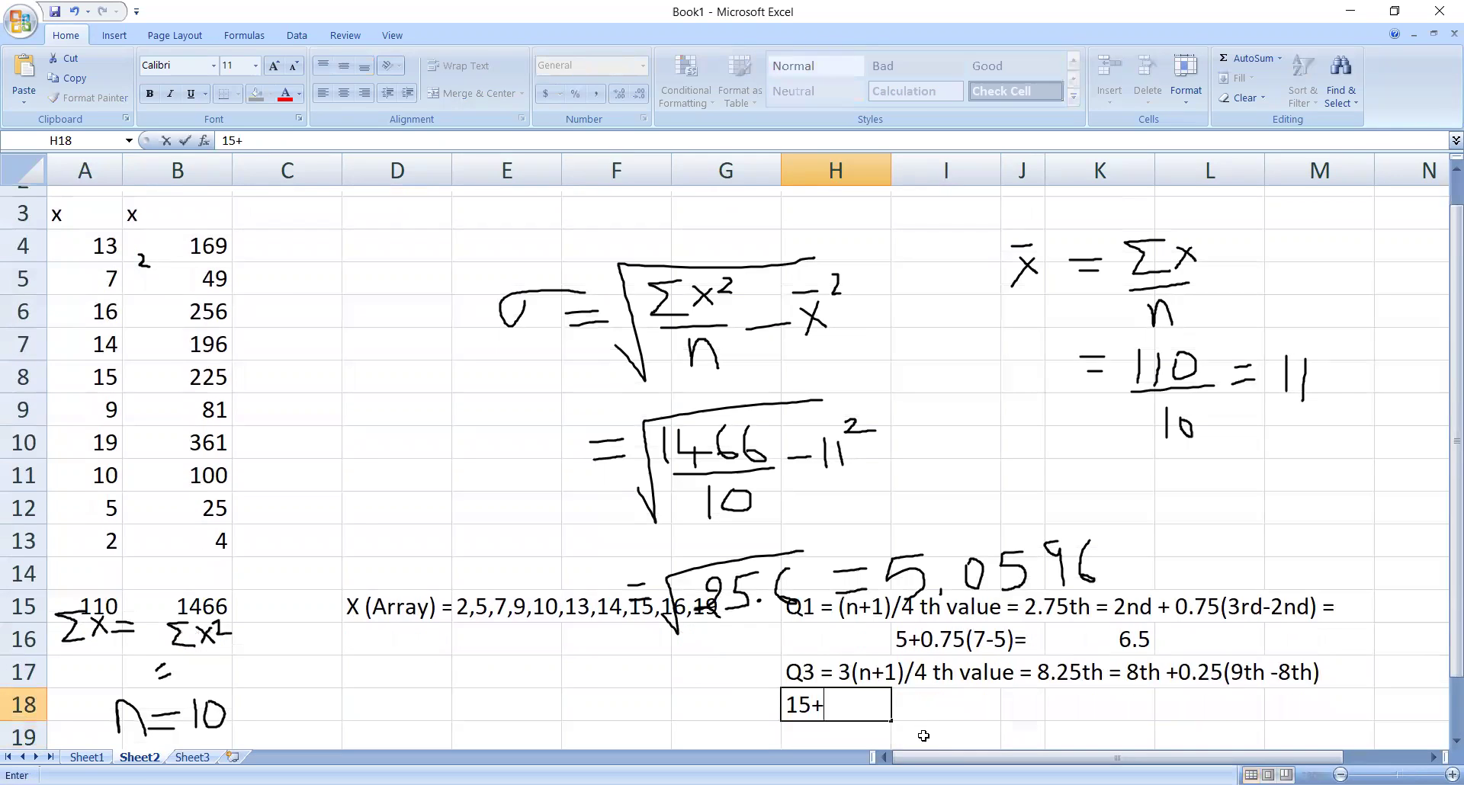
text(0.25(16-15)
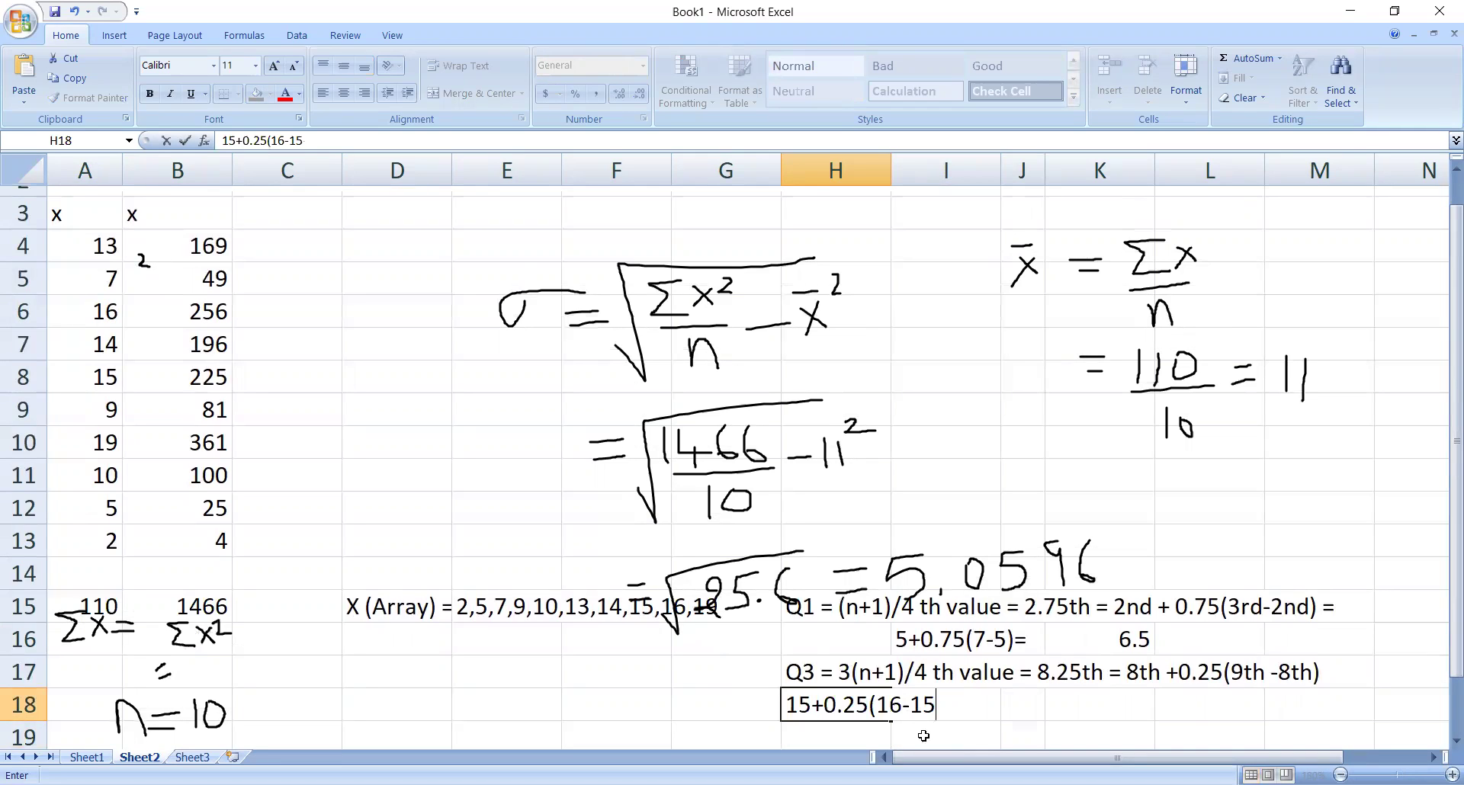
text() = 15.25)
key(Return)
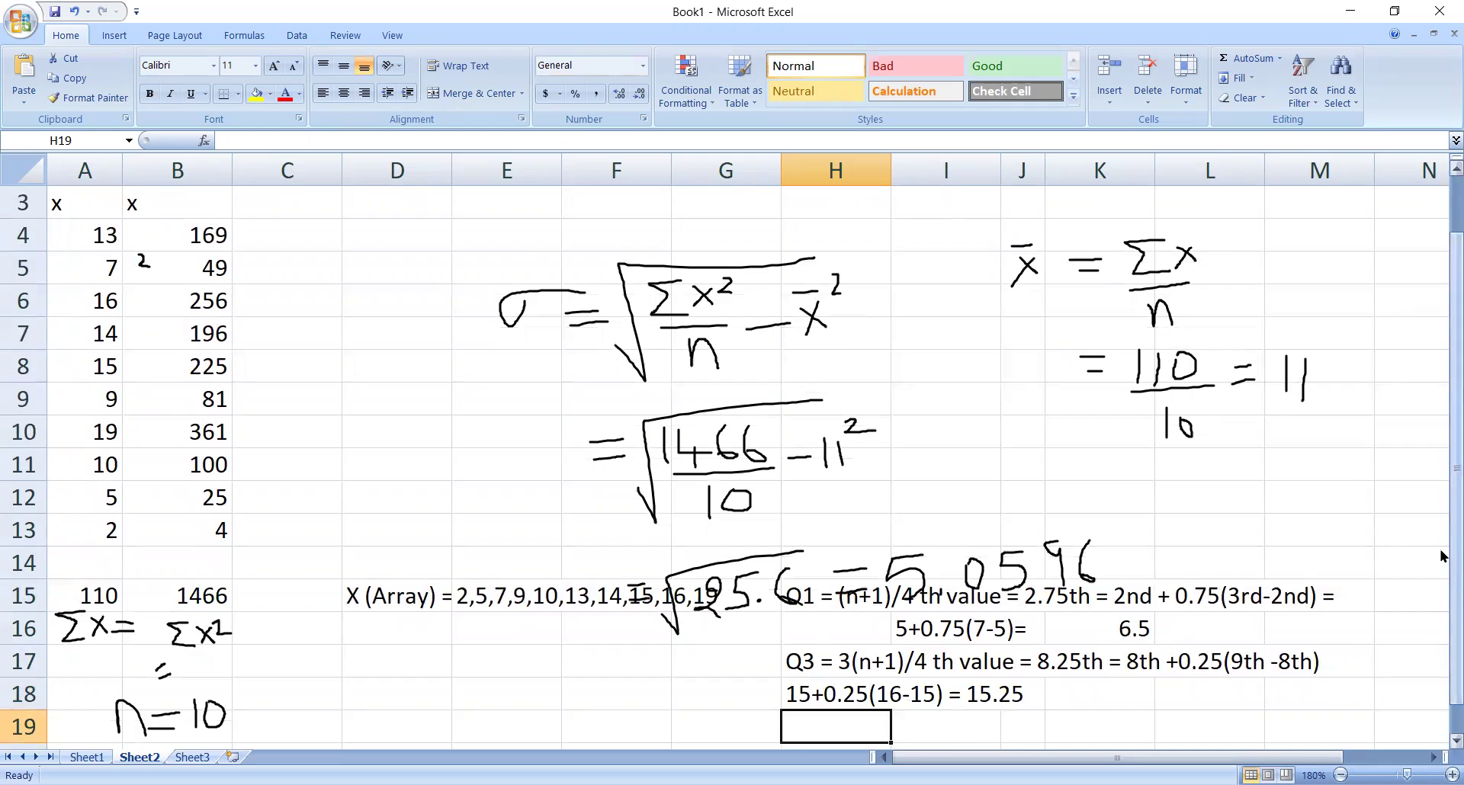
Write the quartile deviation working in D16 as QD = (Q3-Q1)/2 = 15.25-6.5)/2 = 4.375
scroll(1441, 555, up, 1)
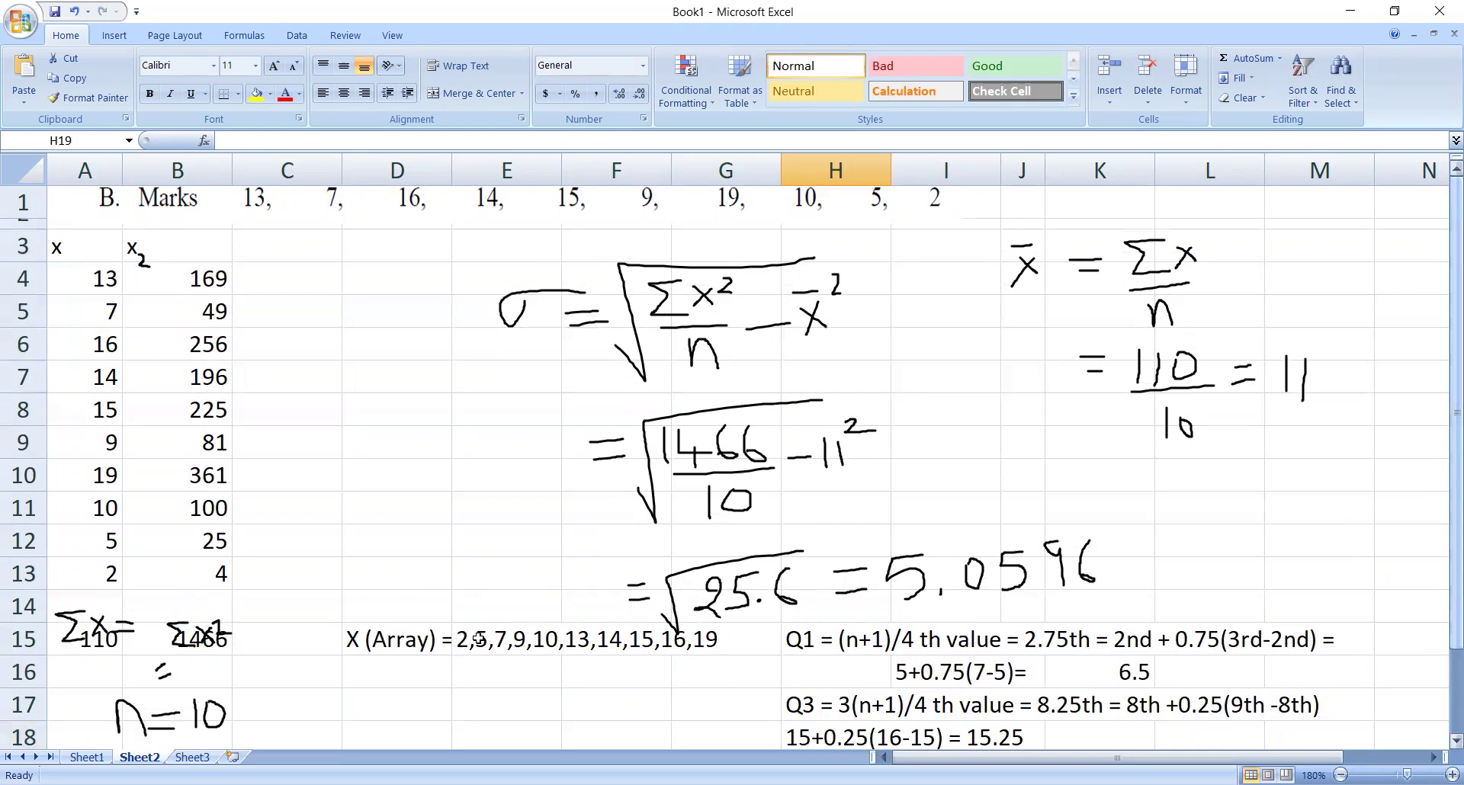
click(398, 694)
key(Up)
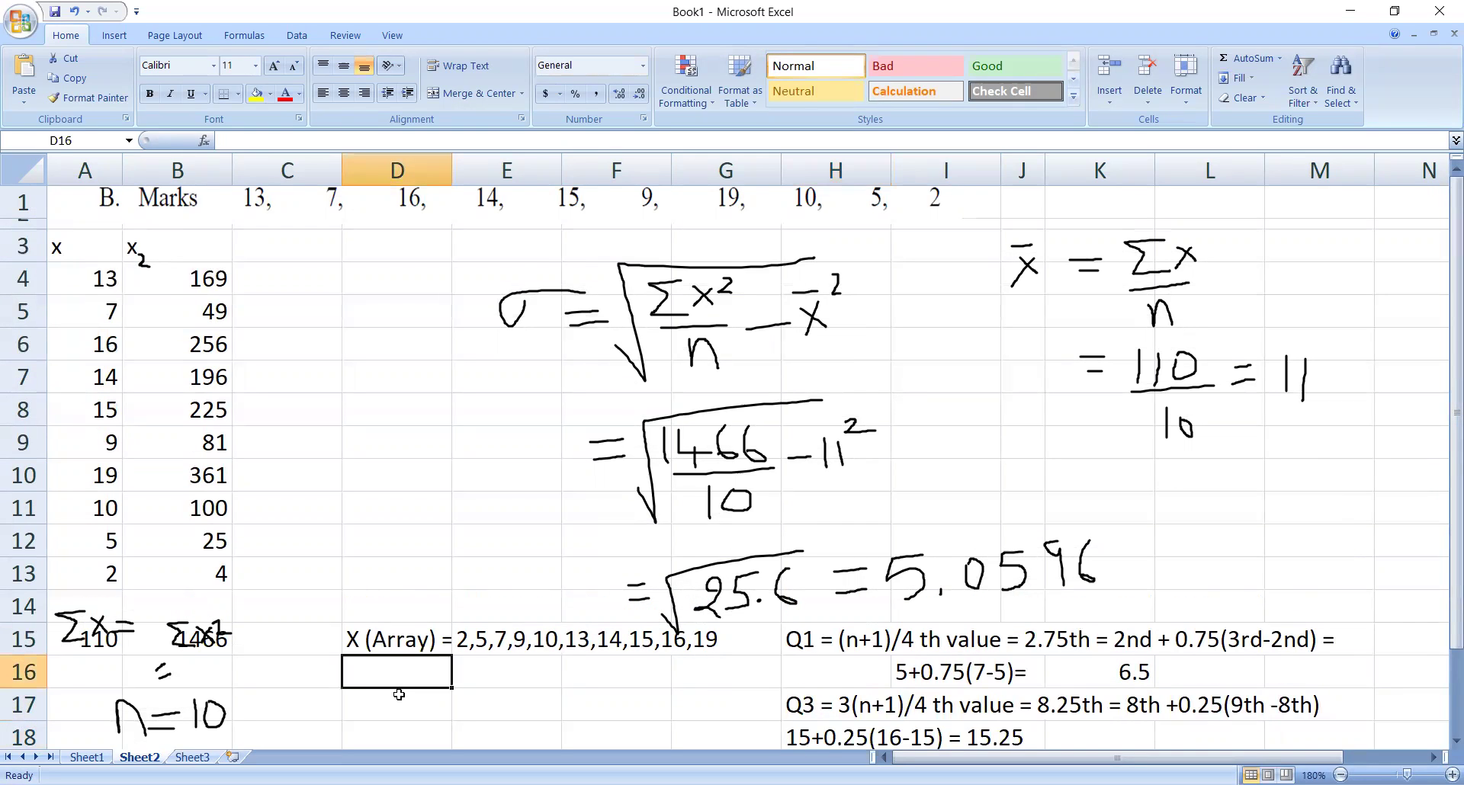
text(QD = )
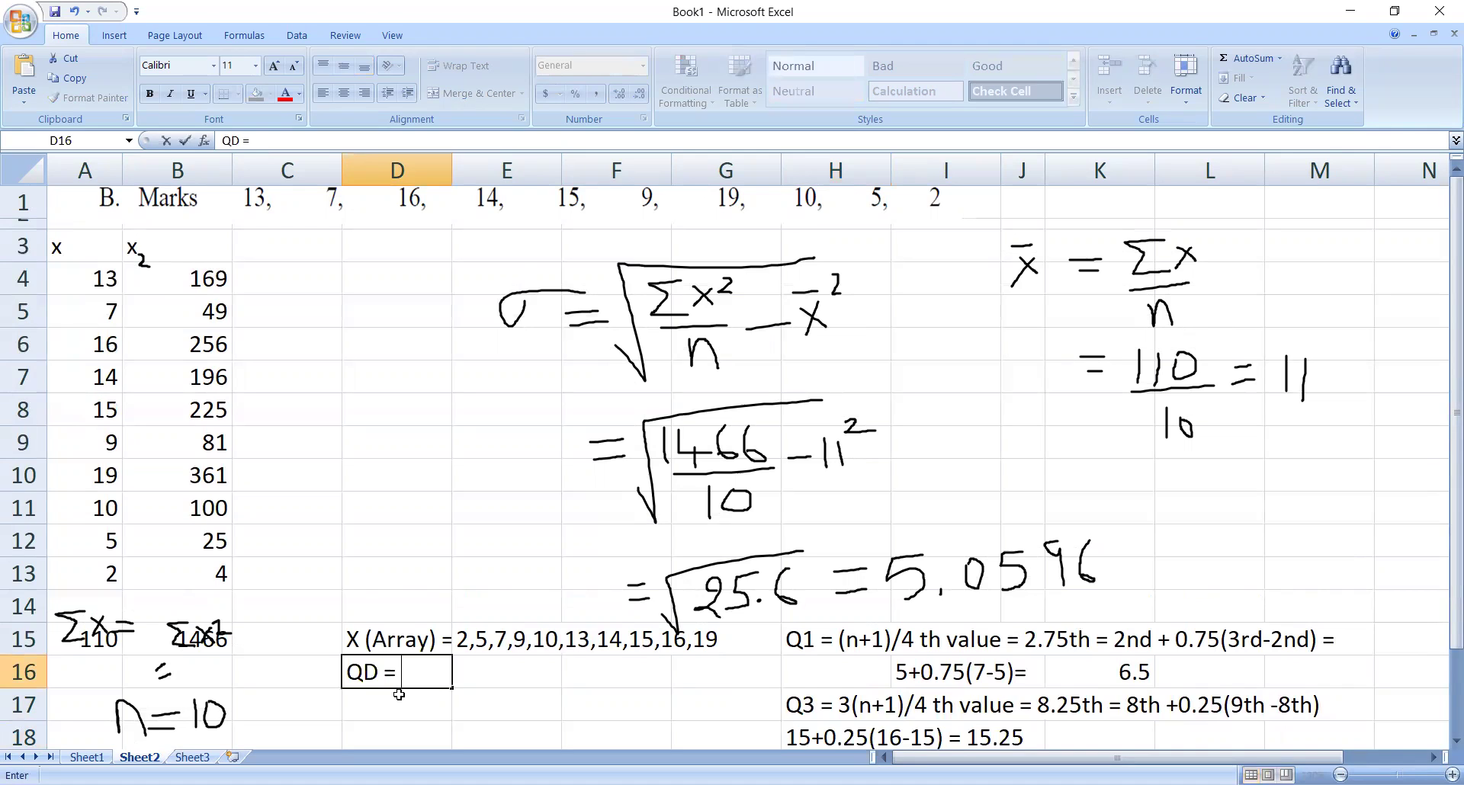
text((Q3-Q1)
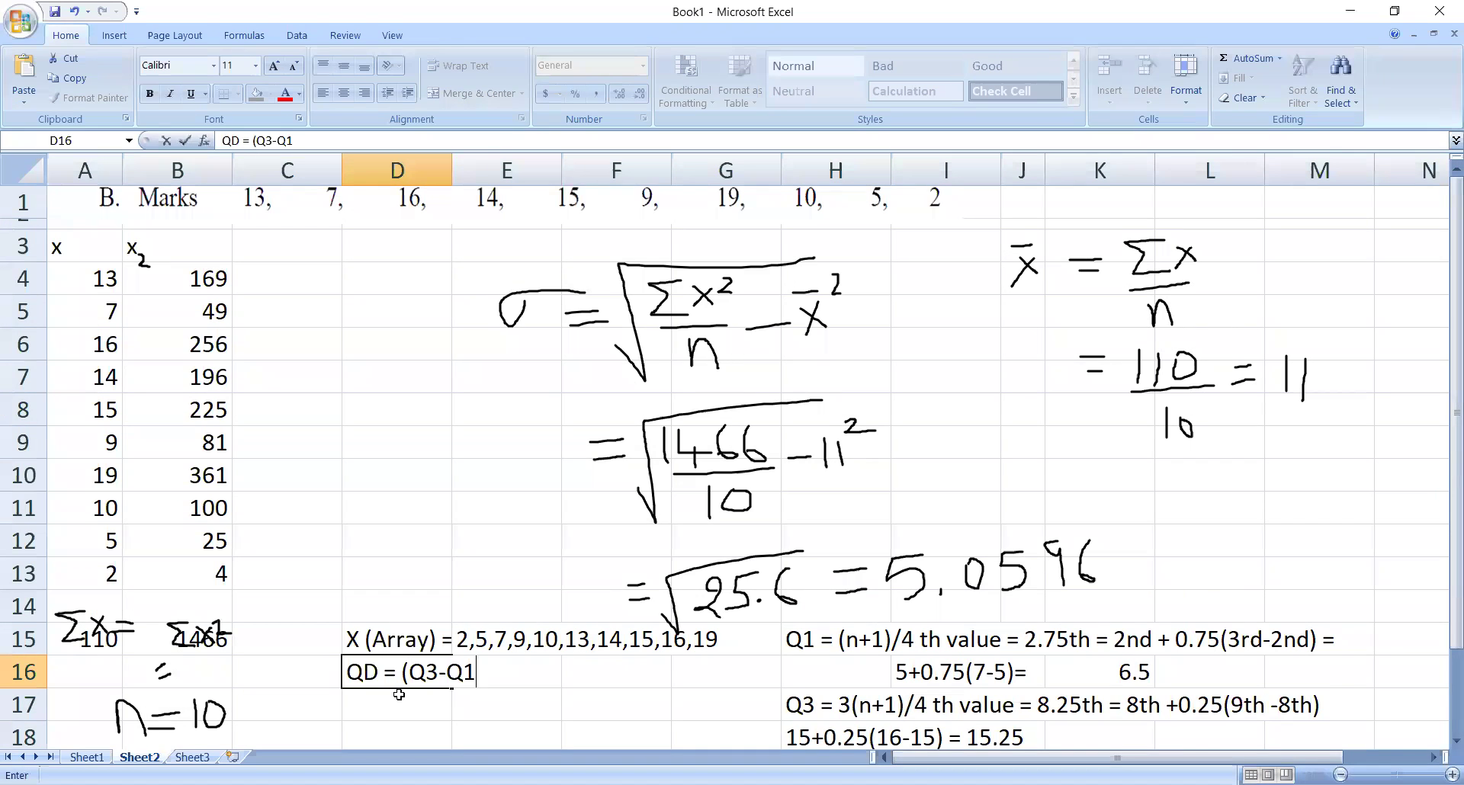
text()/2 = 15.25-)
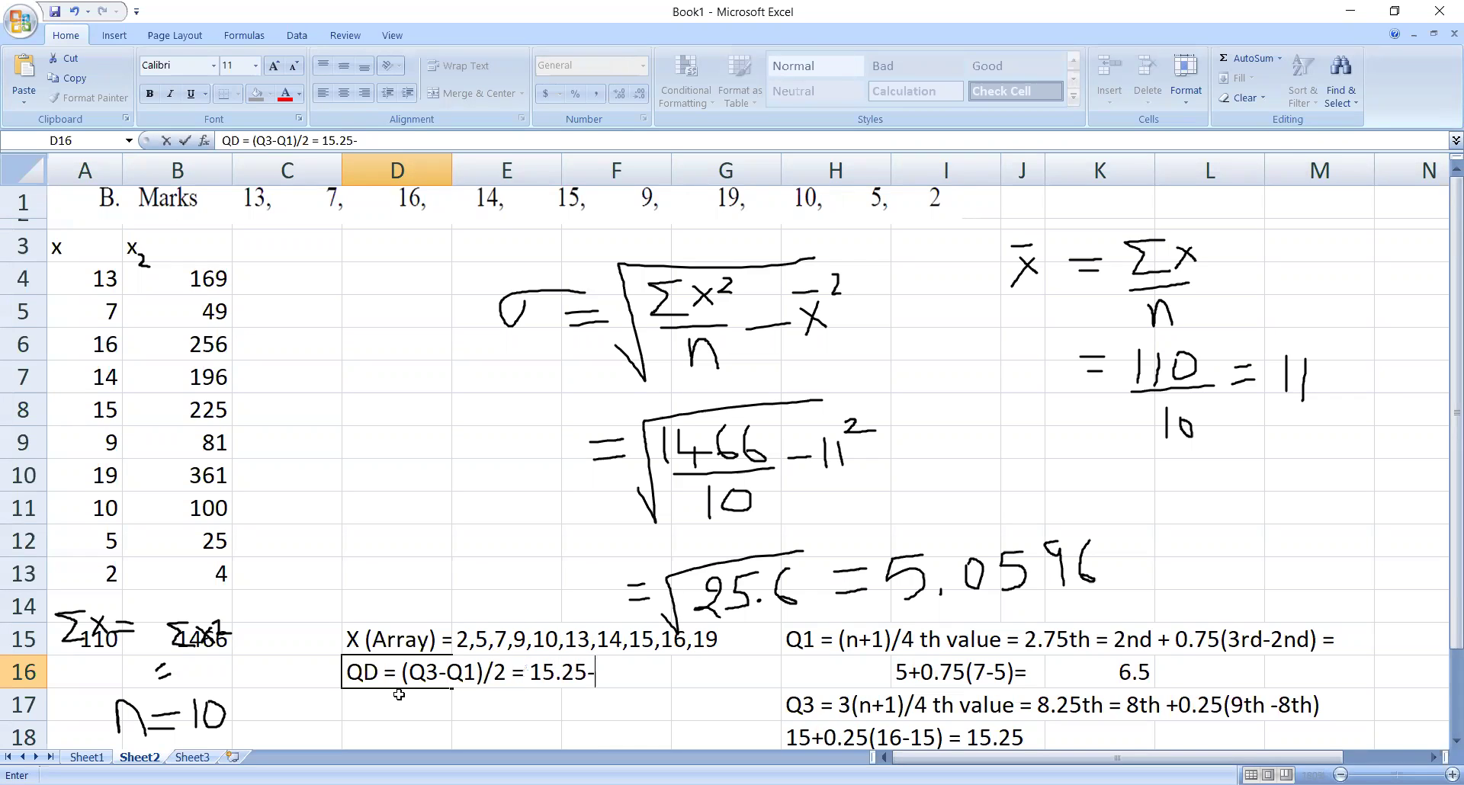
text(6.5)/2 =)
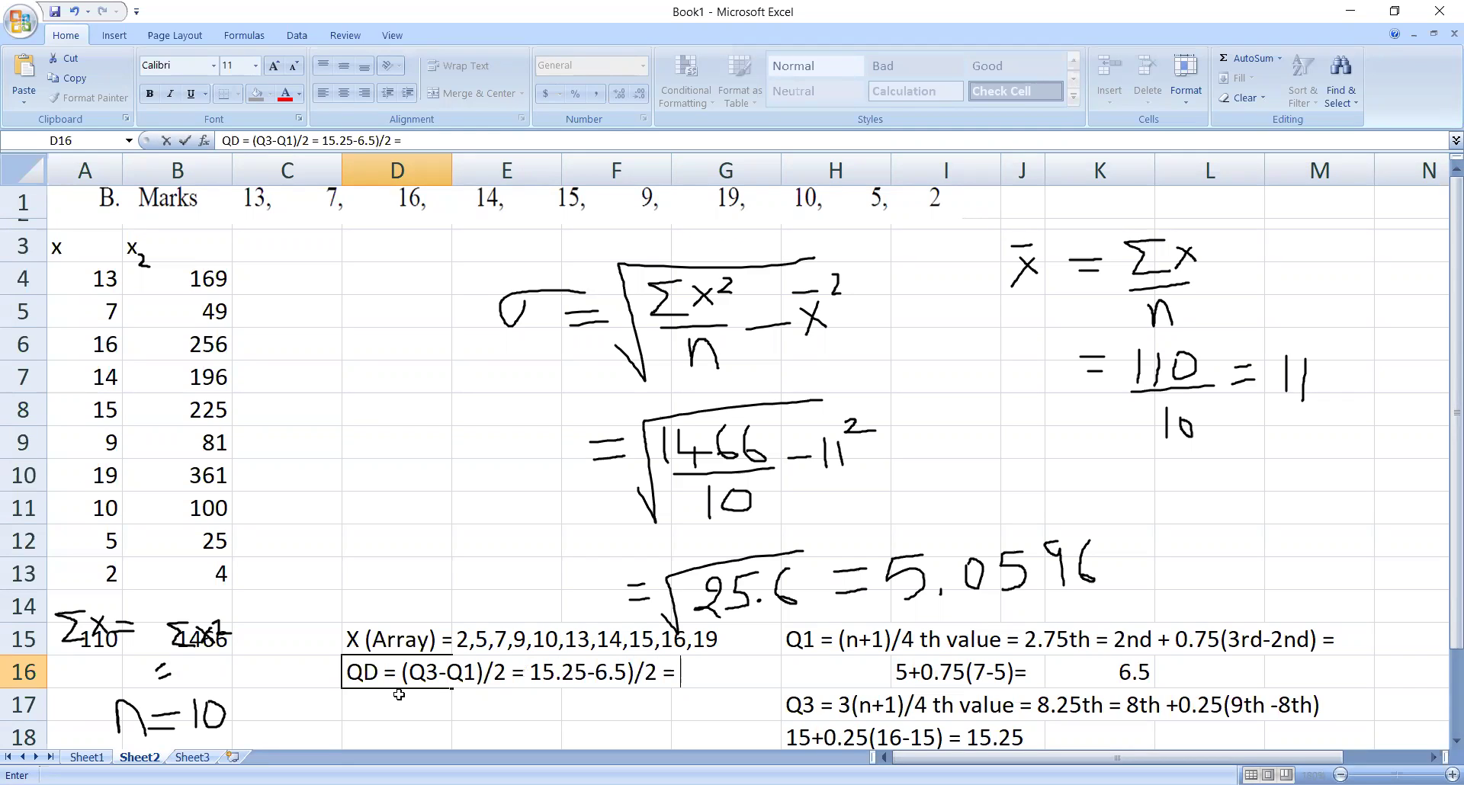
text(4.375)
key(Return)
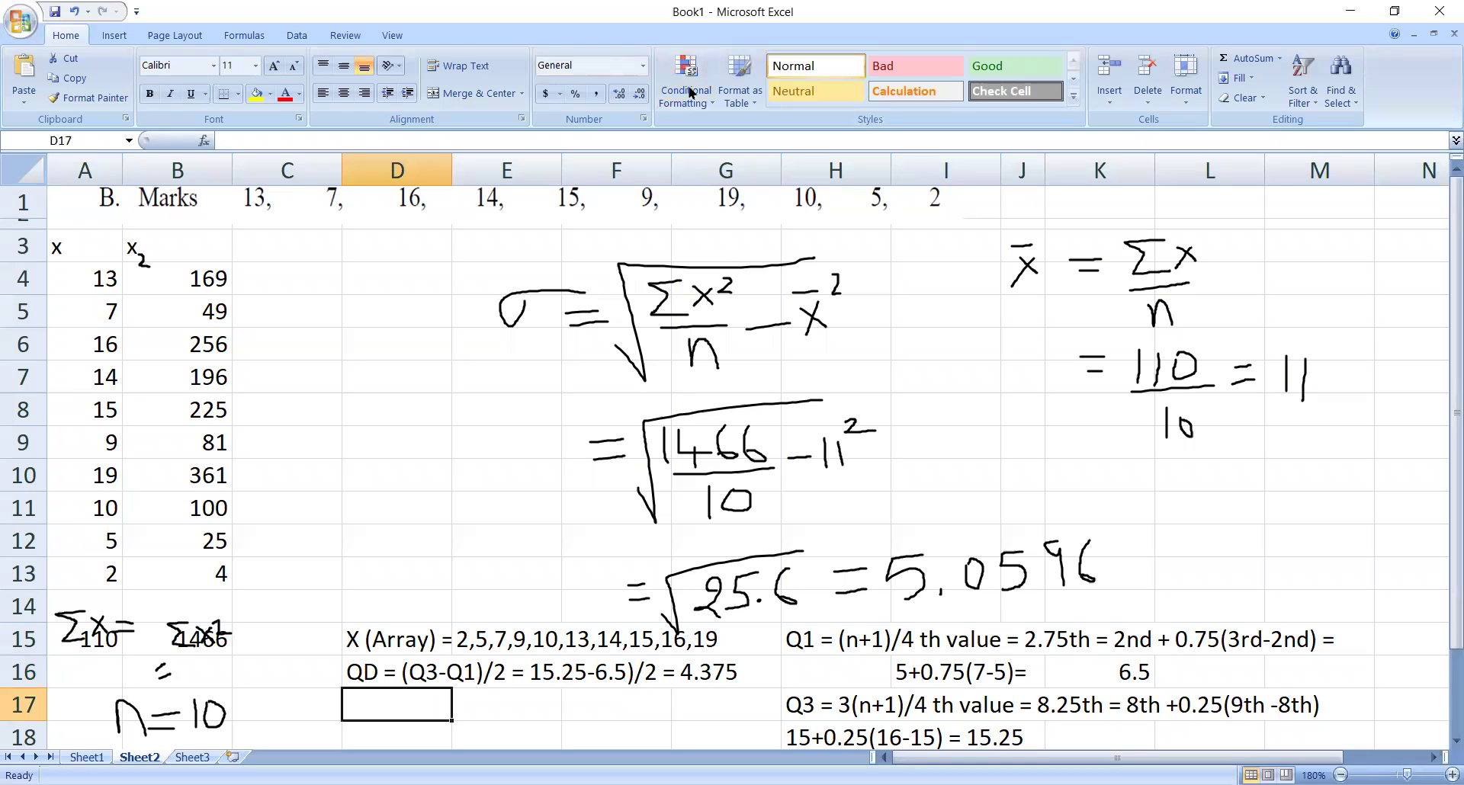
Handwrite the coefficient of variation formula CV = σ/x̄ × 100 below the mean working
mouse_move(1206, 468)
mouse_down()
mouse_move(1242, 489)
mouse_move(1250, 457)
mouse_move(1285, 463)
mouse_move(1286, 479)
mouse_move(1356, 458)
mouse_up()
mouse_move(1307, 515)
mouse_down()
mouse_move(1354, 510)
mouse_move(1351, 558)
mouse_move(1336, 562)
mouse_move(1348, 524)
mouse_move(1398, 484)
mouse_up()
mouse_move(1405, 475)
mouse_down()
mouse_move(1422, 492)
mouse_move(1417, 477)
mouse_up()
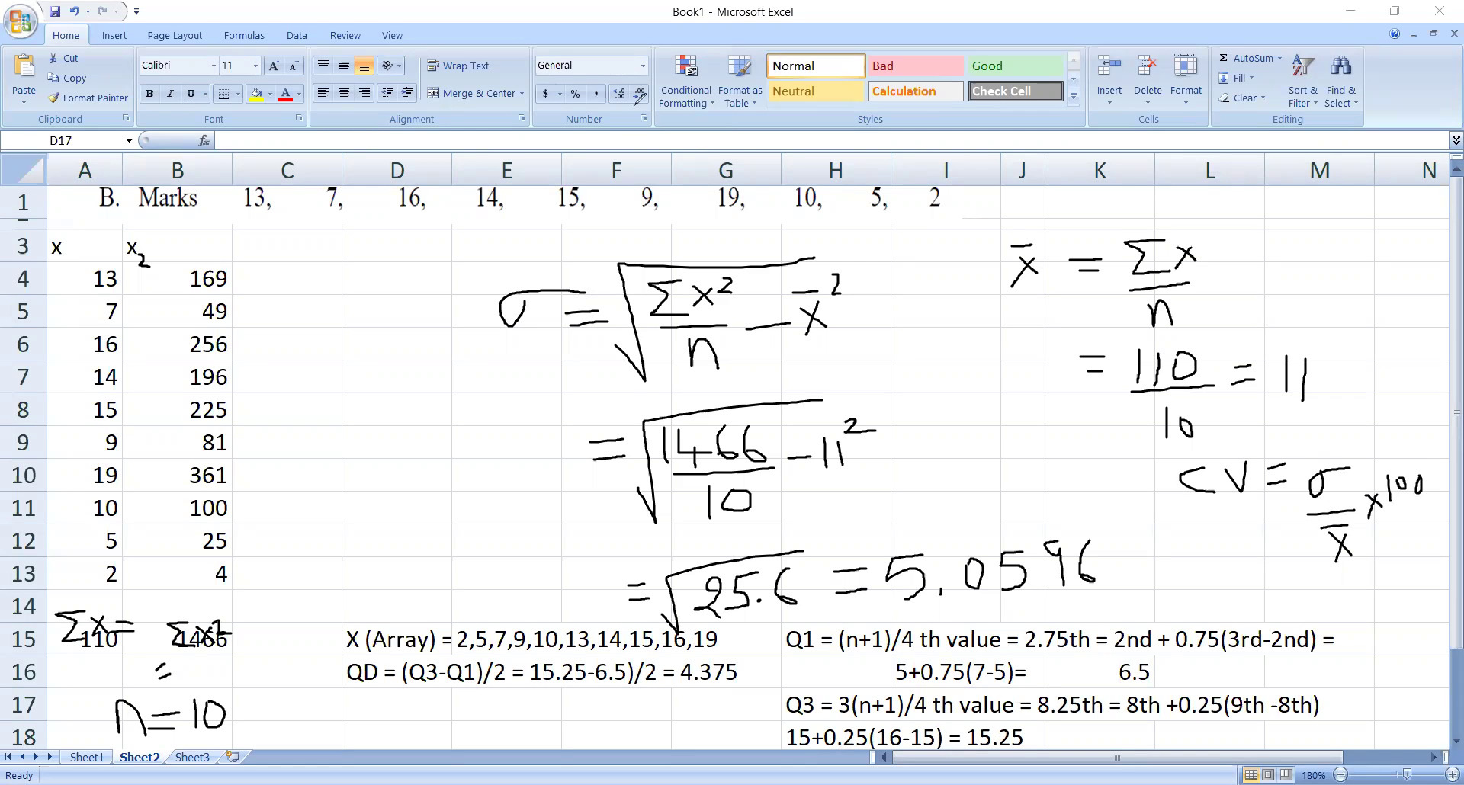
Label D17 as coefficient of QD = and enter its value 0.4023 in F17
click(363, 699)
text(coe)
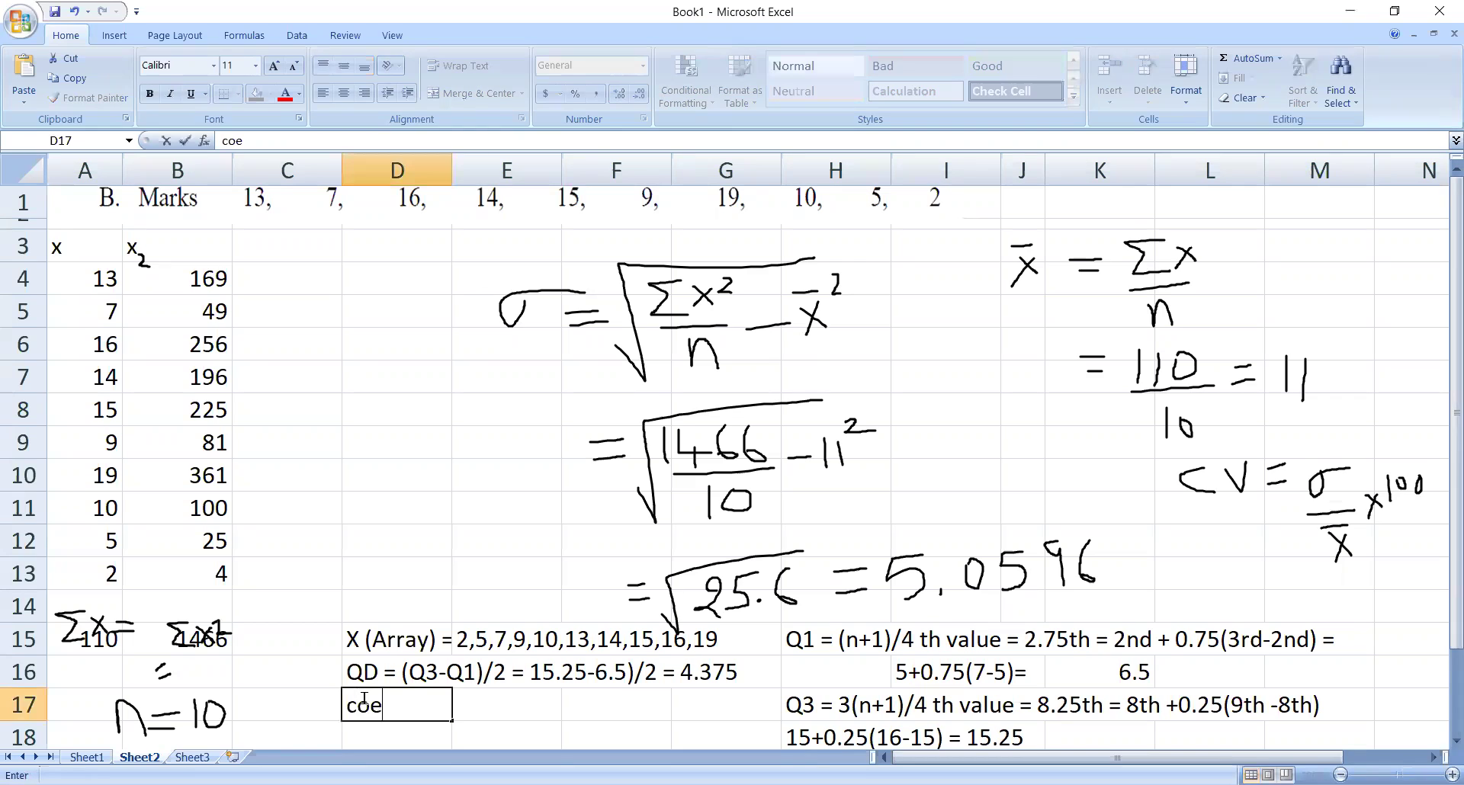
text(fficient of A)
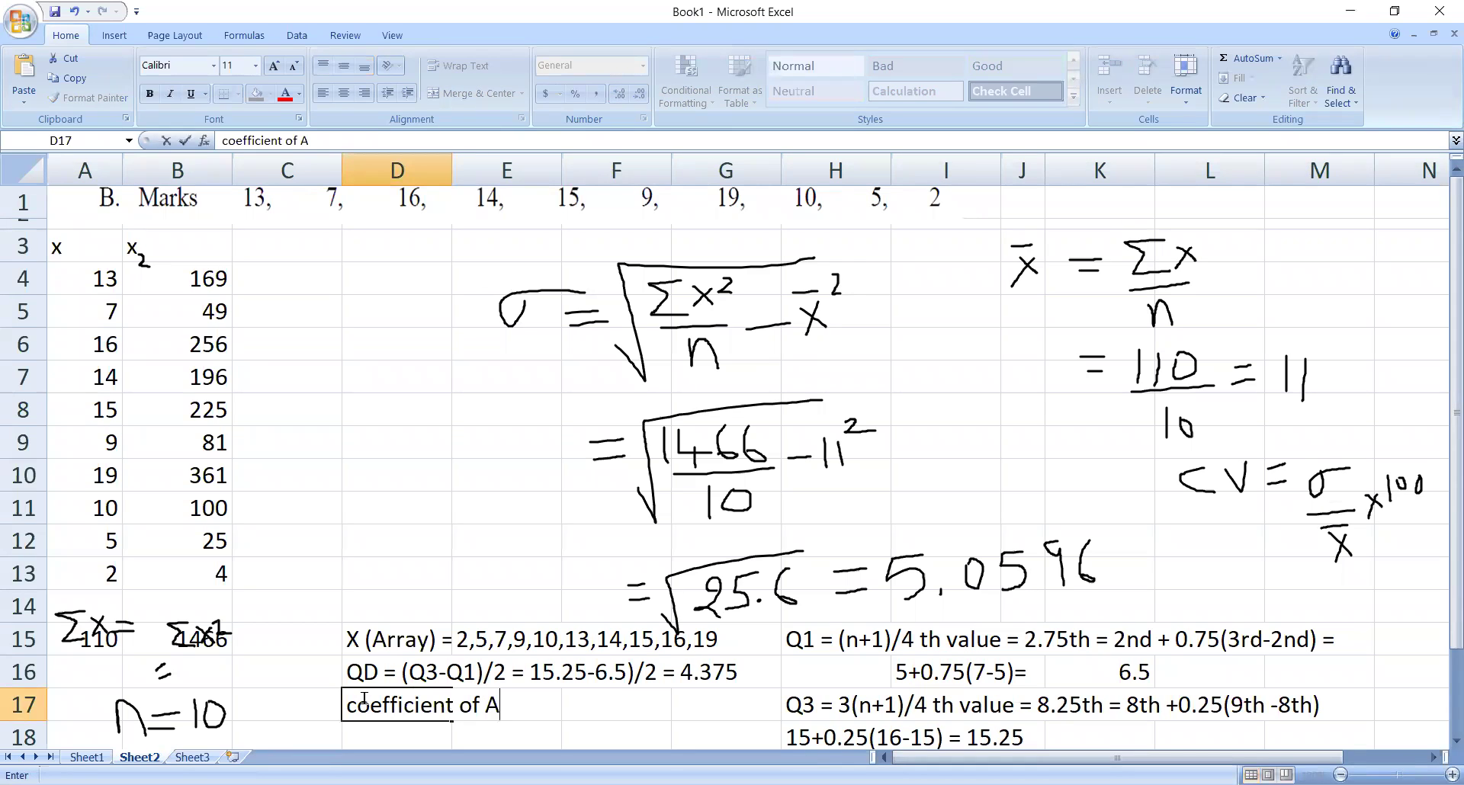
key(BackSpace)
text(QD =)
click(618, 718)
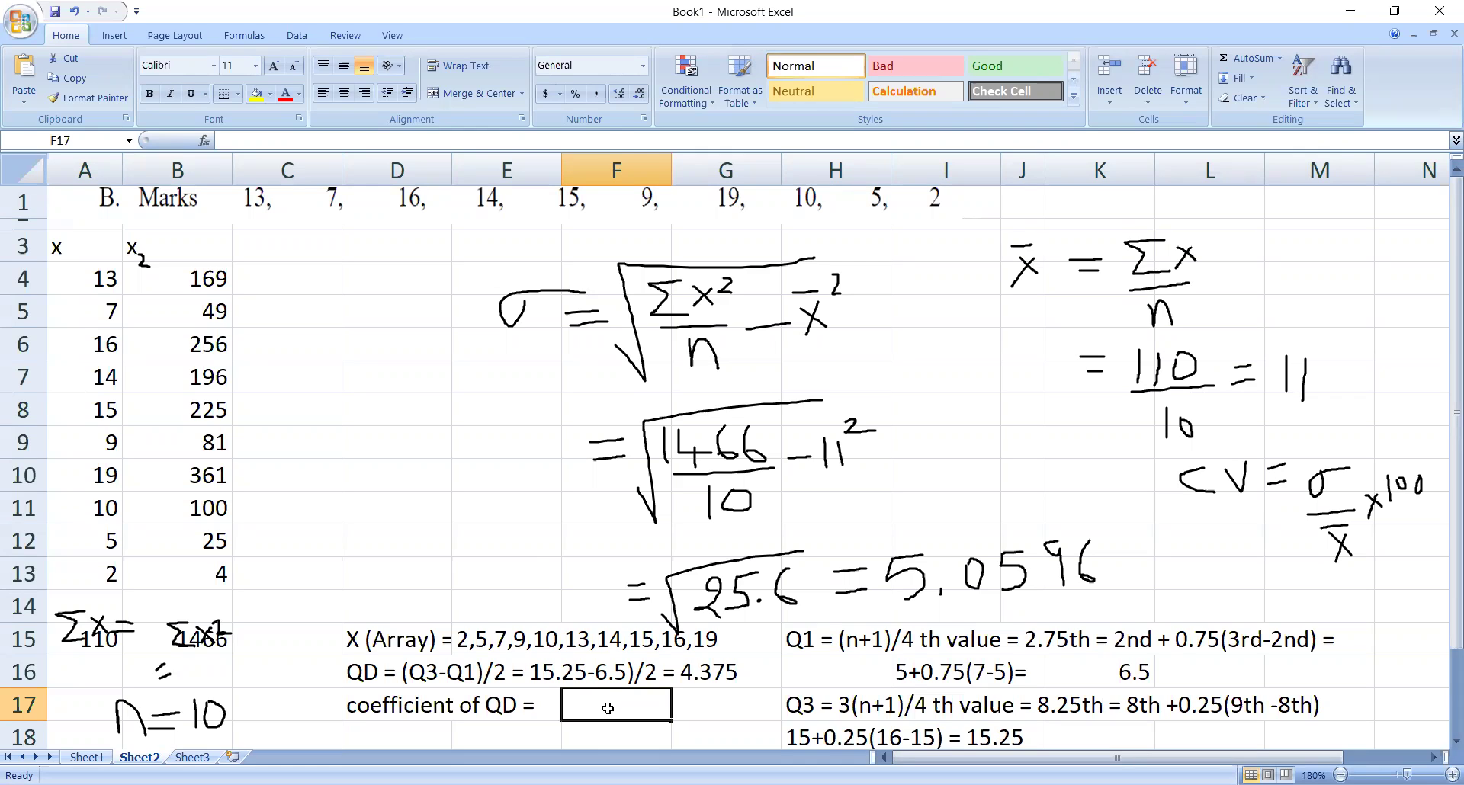
text(0.4023)
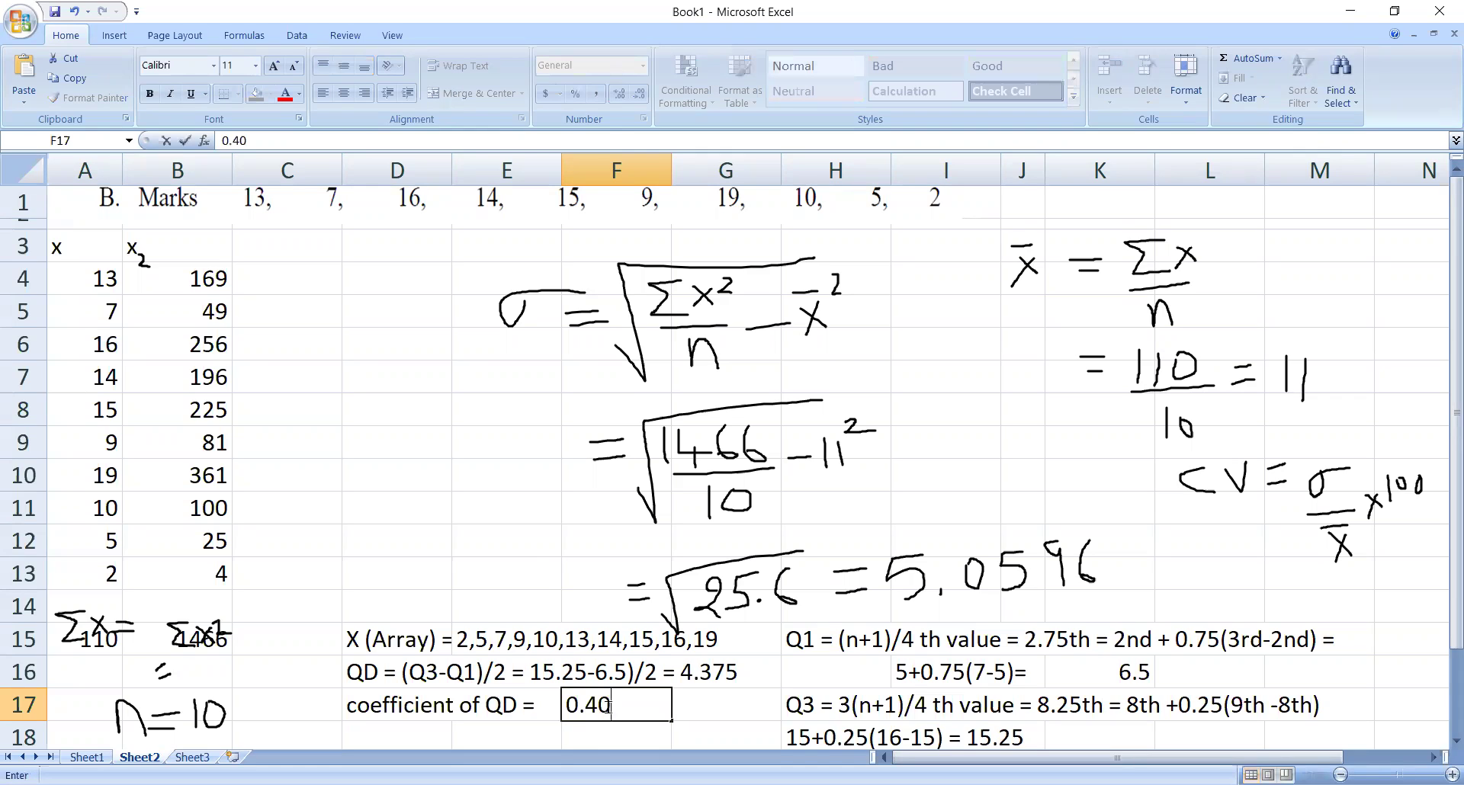
Write the result CV = 45.9964 in L13, below the handwritten CV formula
click(1258, 582)
text(CV+)
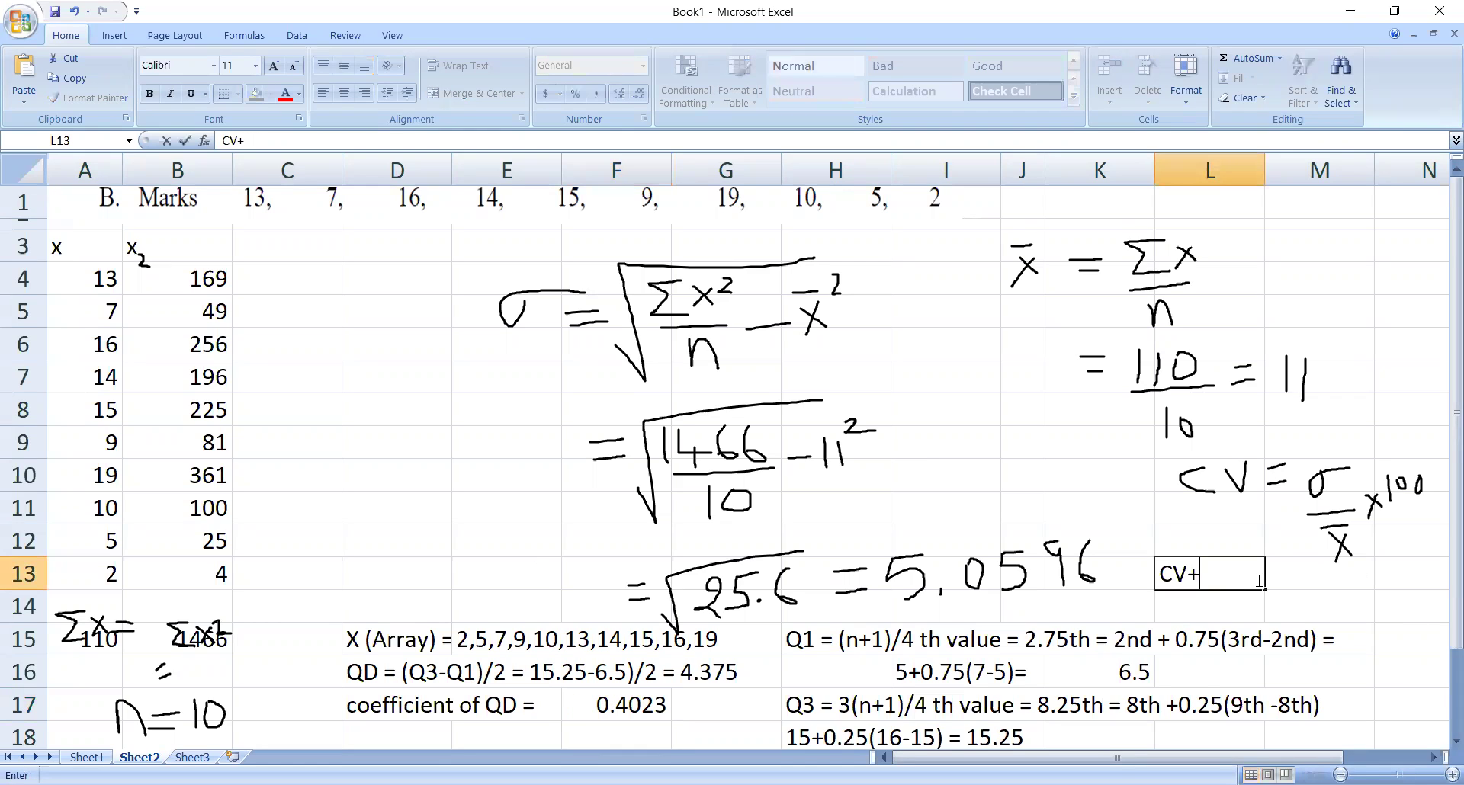
key(BackSpace)
text(=)
text(45.9964)
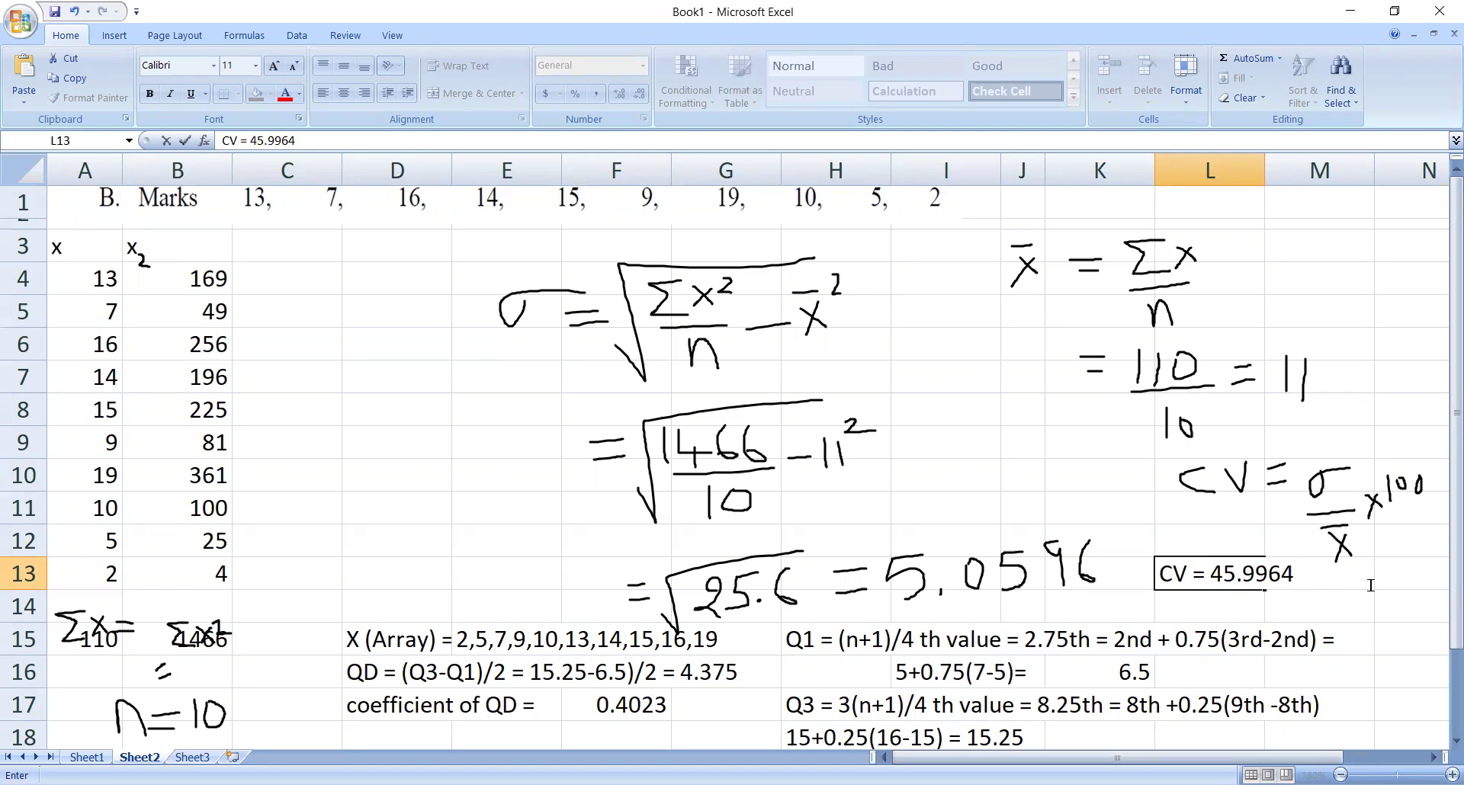
key(F2)
click(1168, 531)
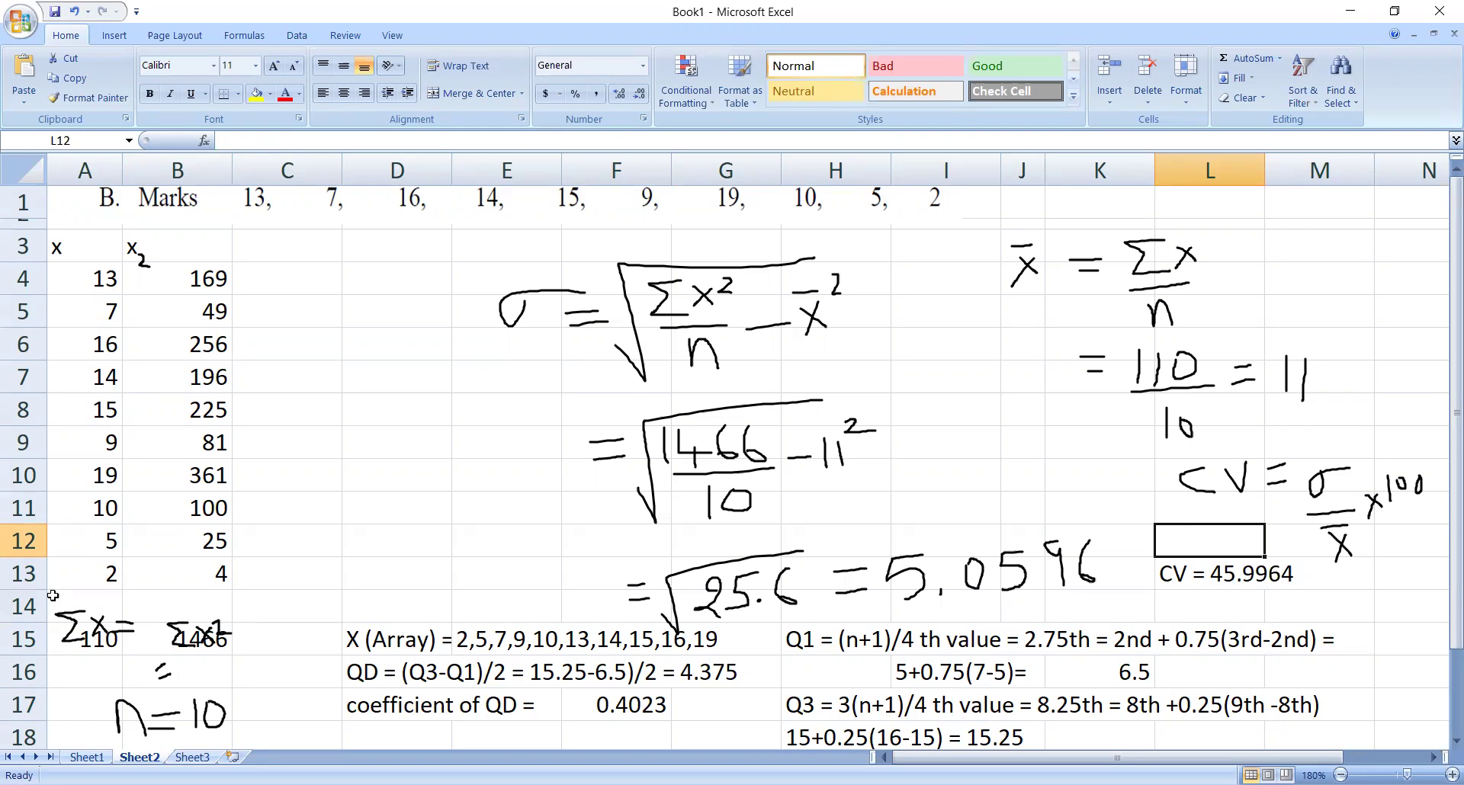
Slightly increase the heights of rows 14 and 13 to move the totals below the handwritten sum symbols
mouse_move(38, 622)
mouse_down()
mouse_move(37, 610)
mouse_move(36, 626)
mouse_up()
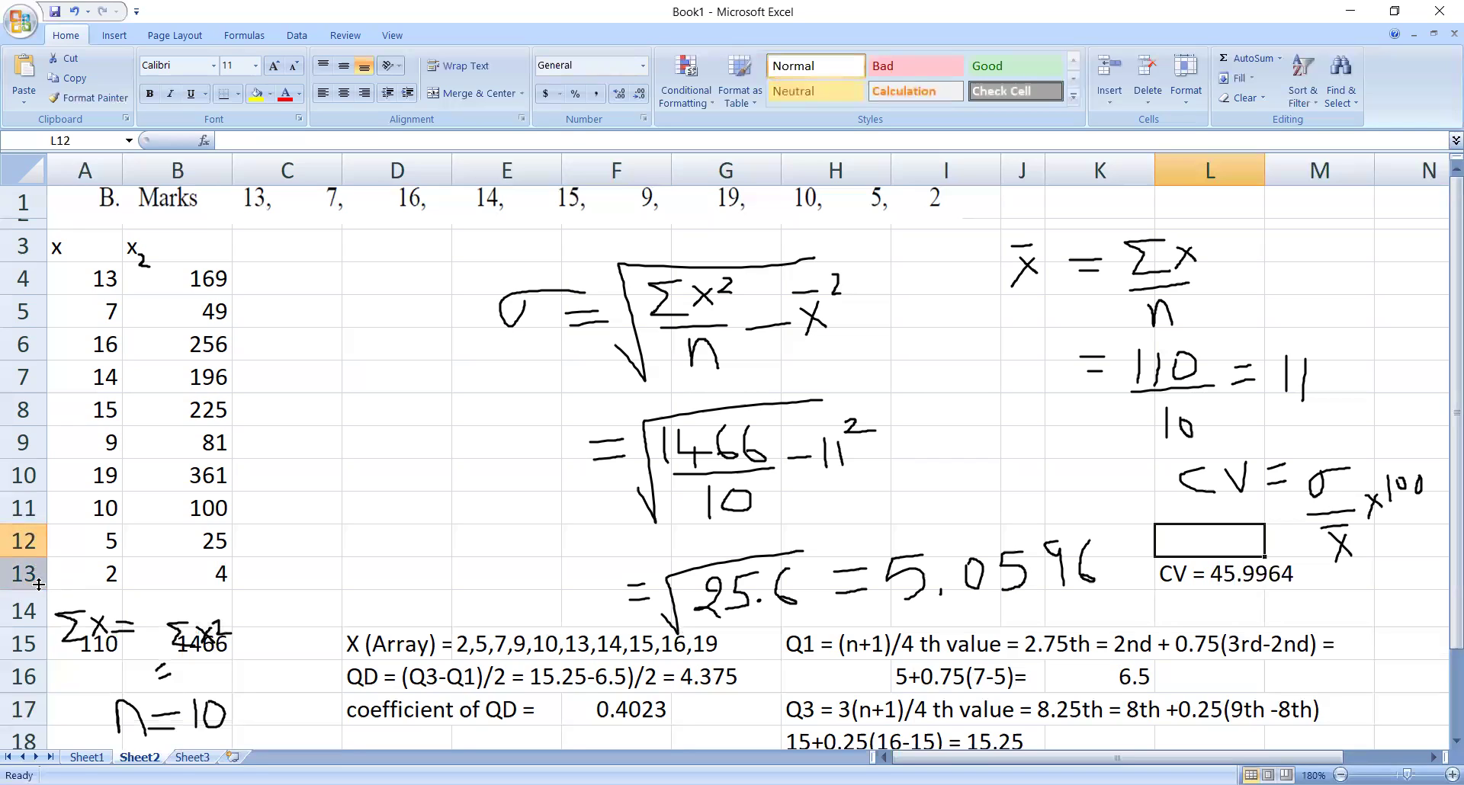
mouse_move(36, 590)
mouse_down()
mouse_move(38, 577)
mouse_move(37, 600)
mouse_up()
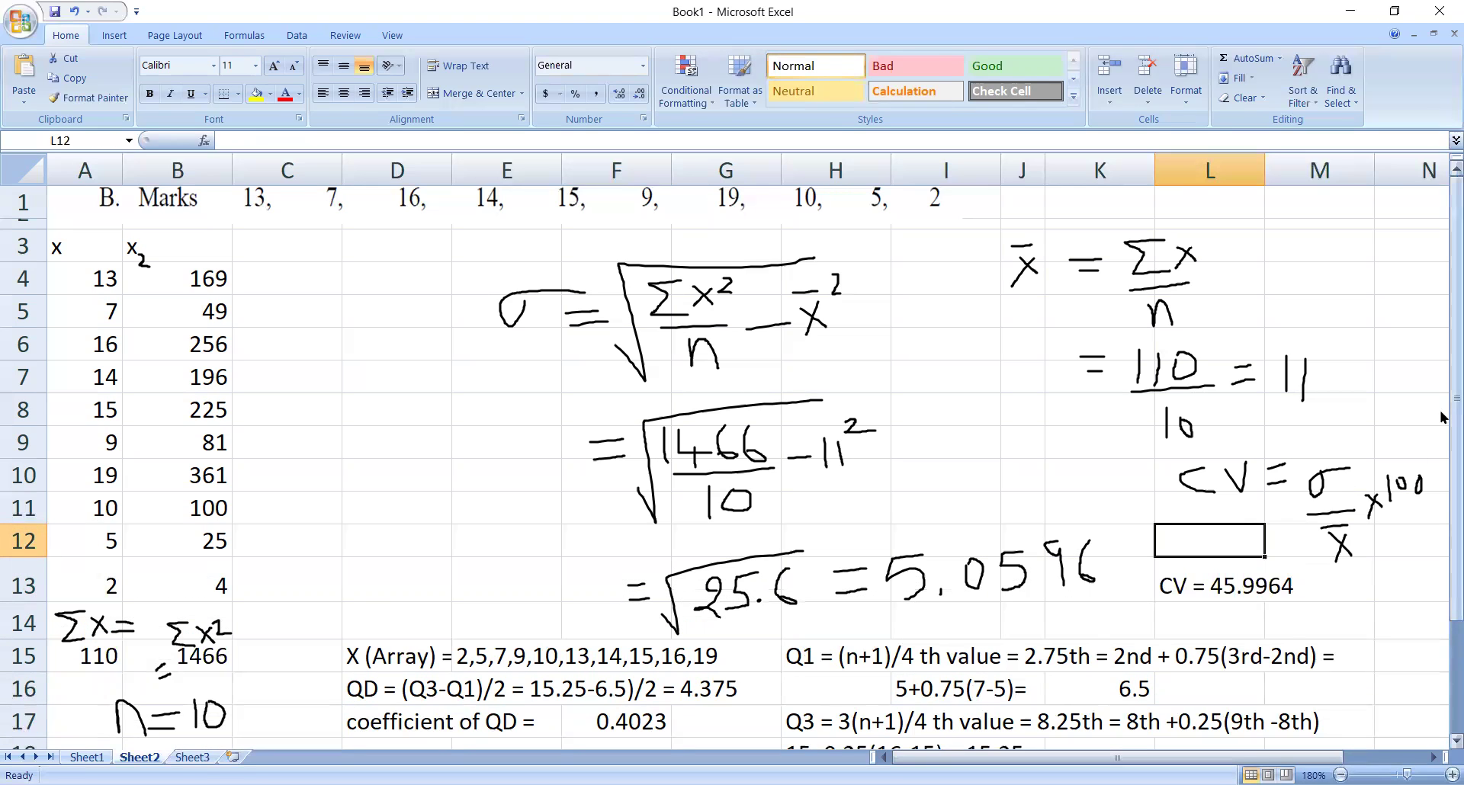
mouse_move(1441, 417)
mouse_down()
mouse_move(1441, 432)
mouse_move(1441, 404)
mouse_up()
Minimize the ribbon and increase the height of row 14 to clear the handwritten SD result above row 15
right_click(1260, 27)
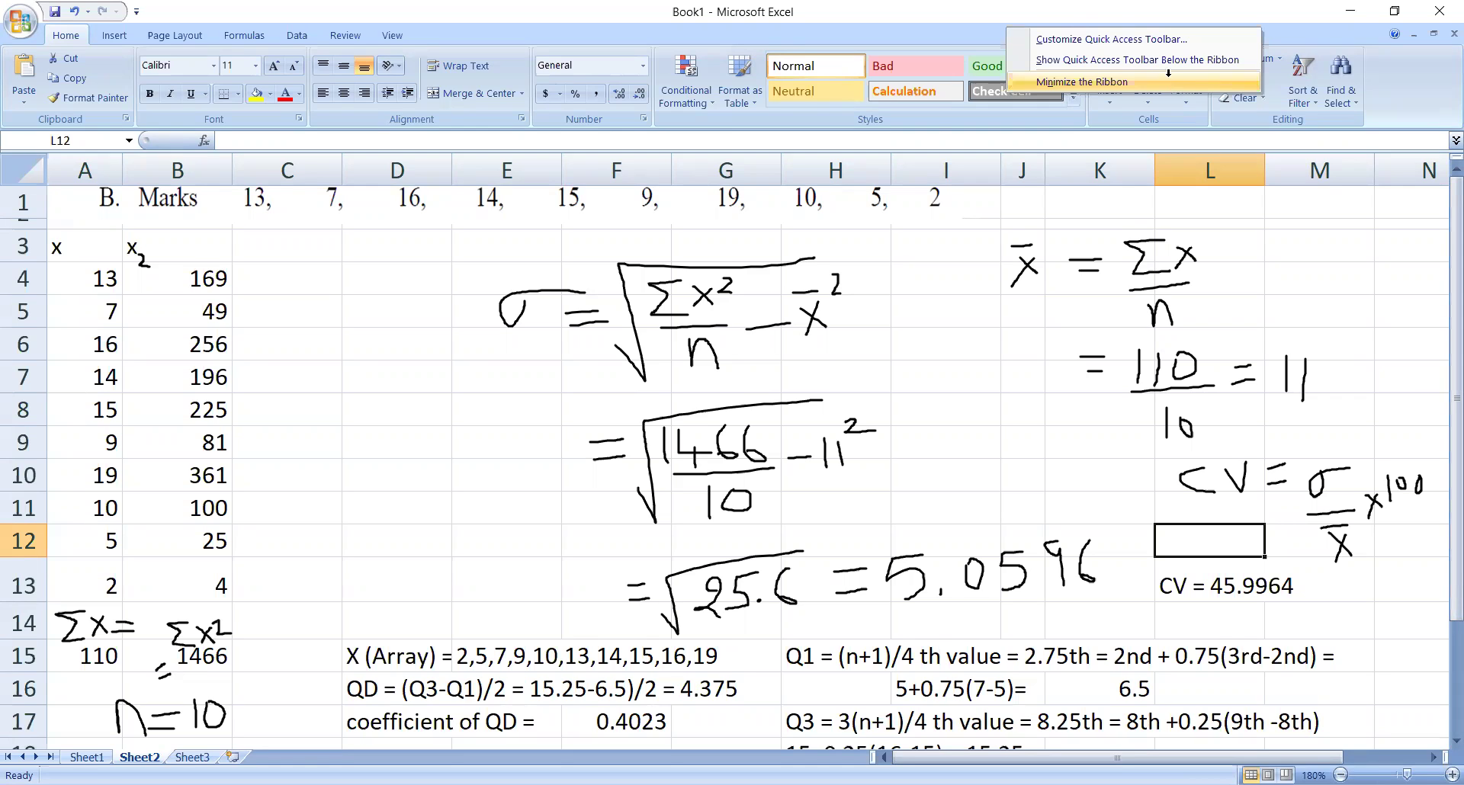
click(1168, 81)
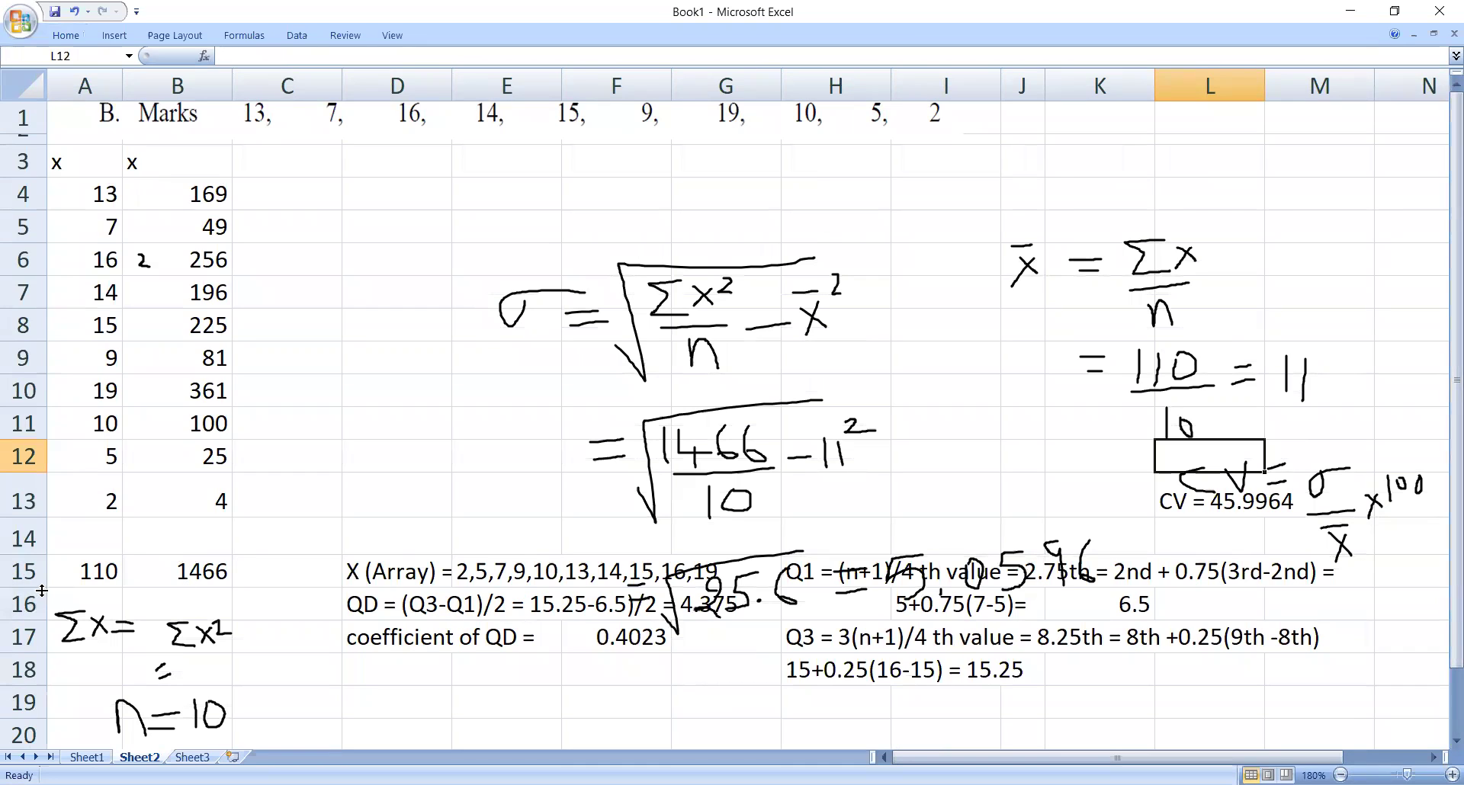
drag(45, 557, 42, 628)
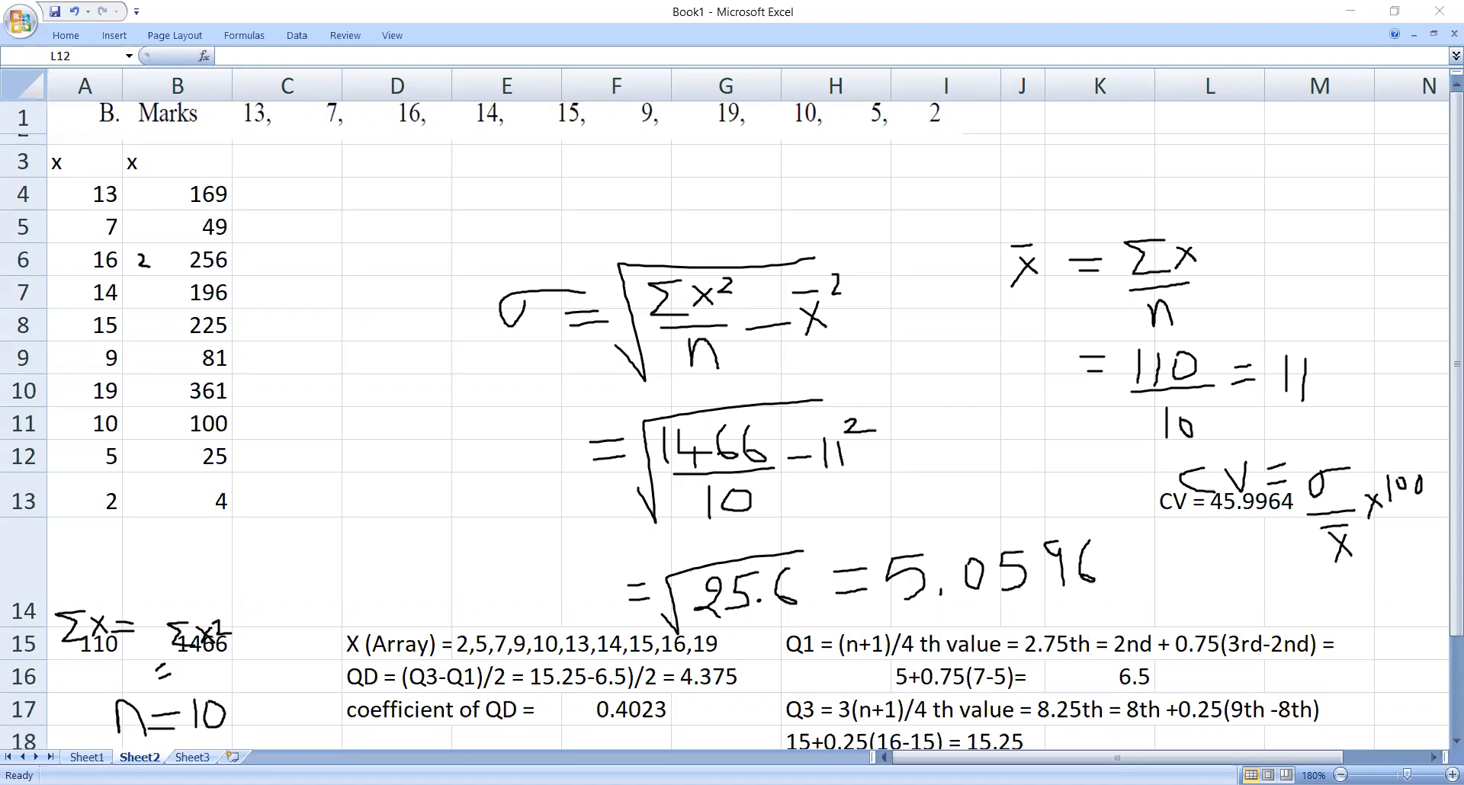
key(Escape)
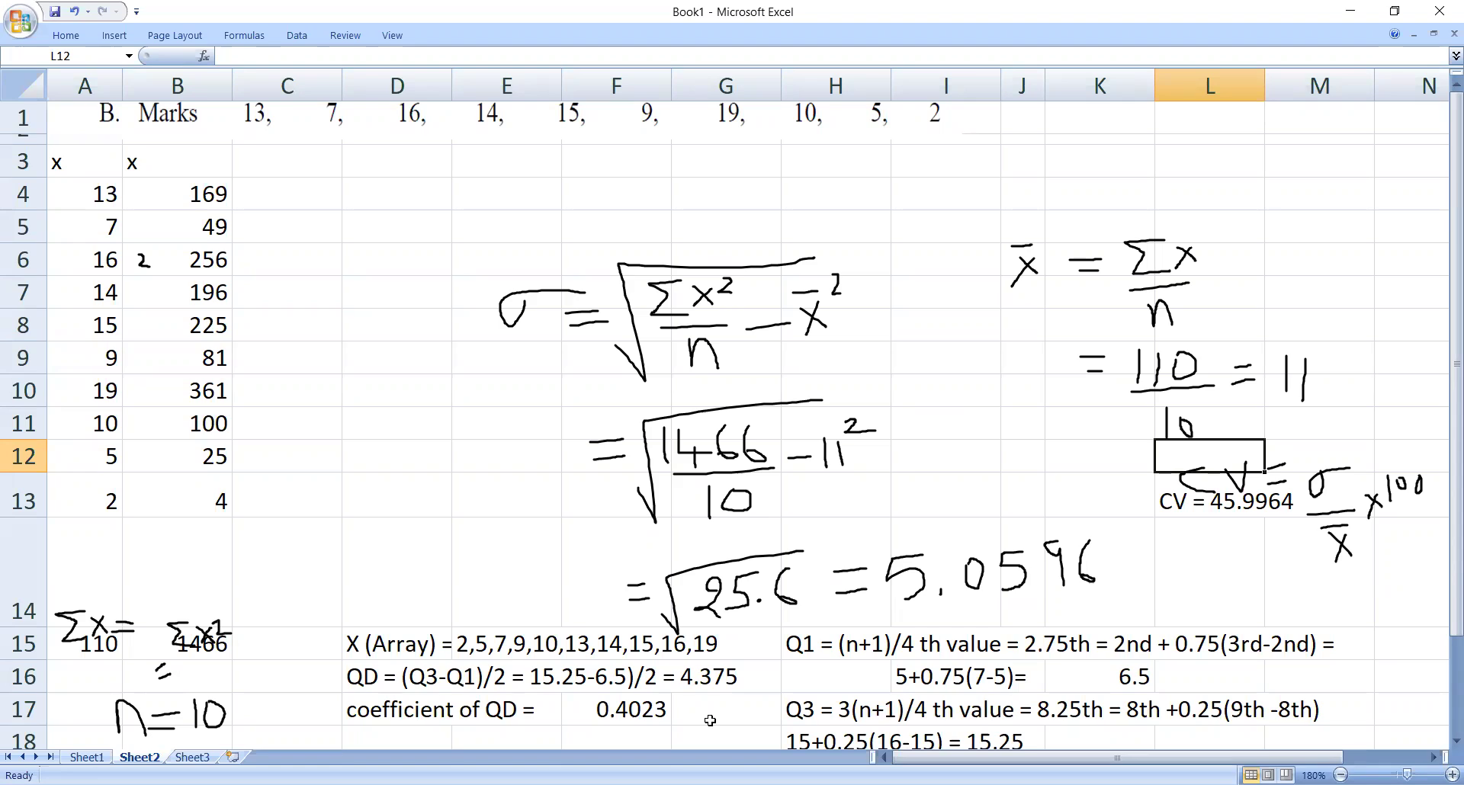
click(596, 560)
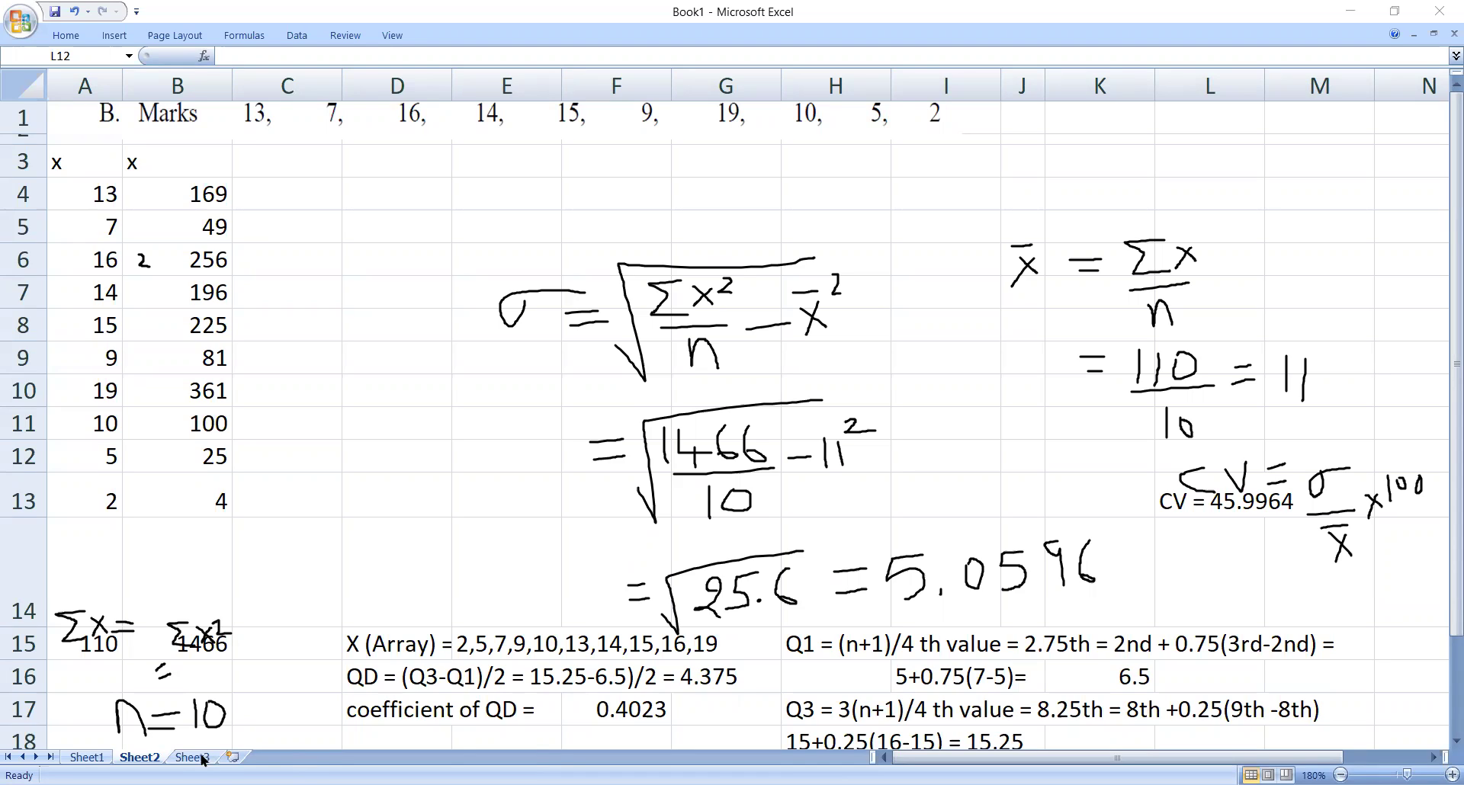
key(Escape)
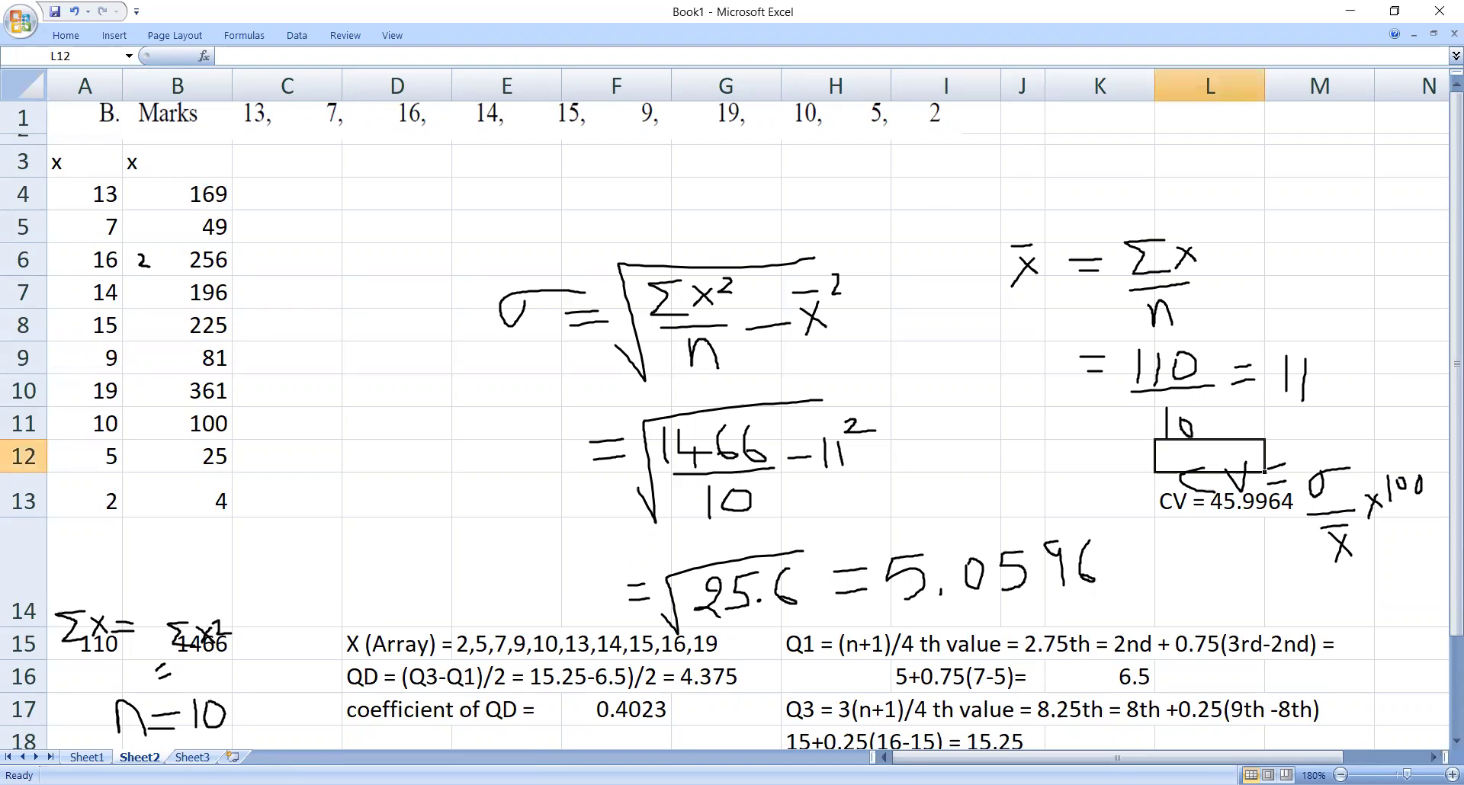
Paste the question C wages and number of persons picture at the top of Sheet3 and reduce its height
click(191, 757)
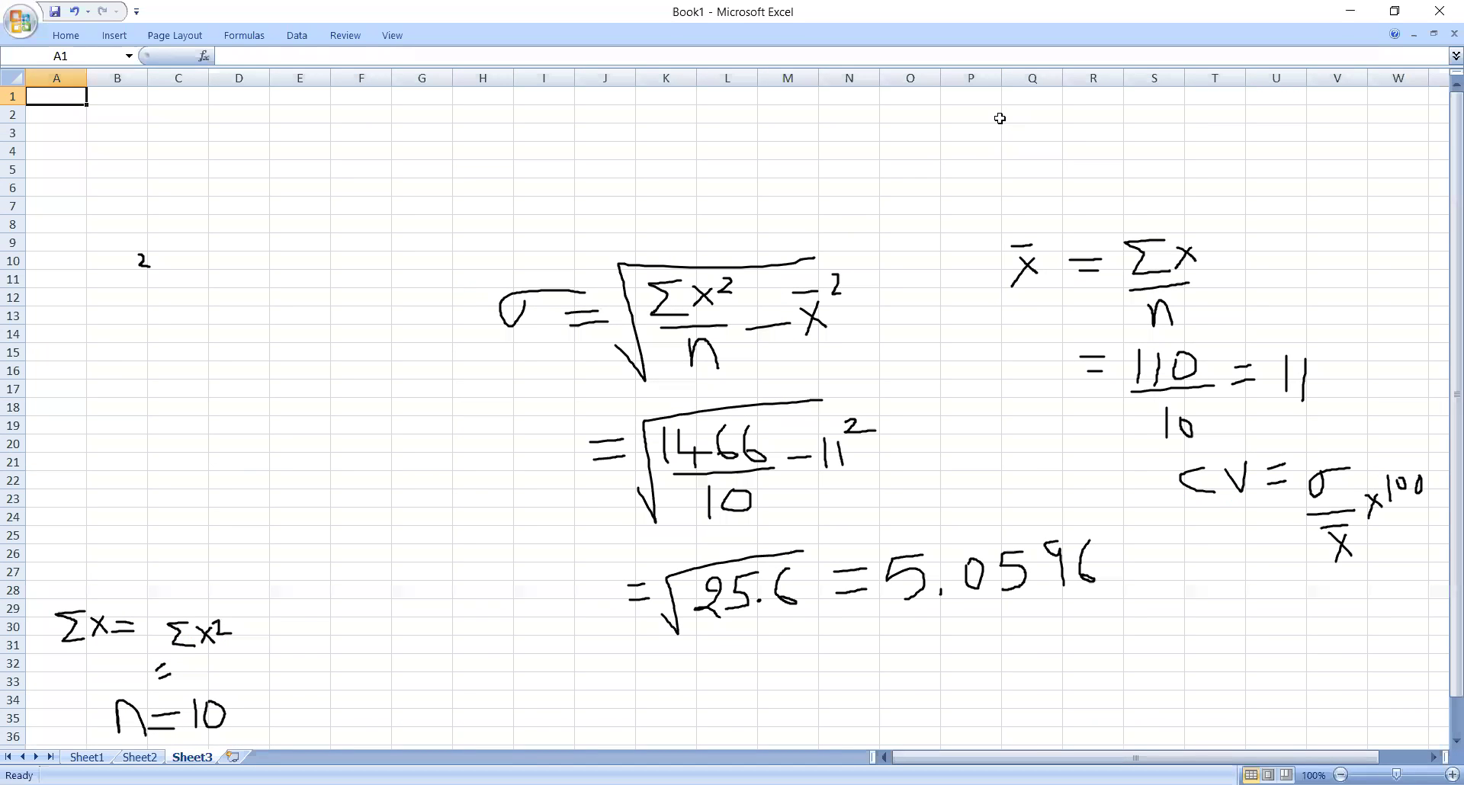
click(321, 113)
key(ctrl+v)
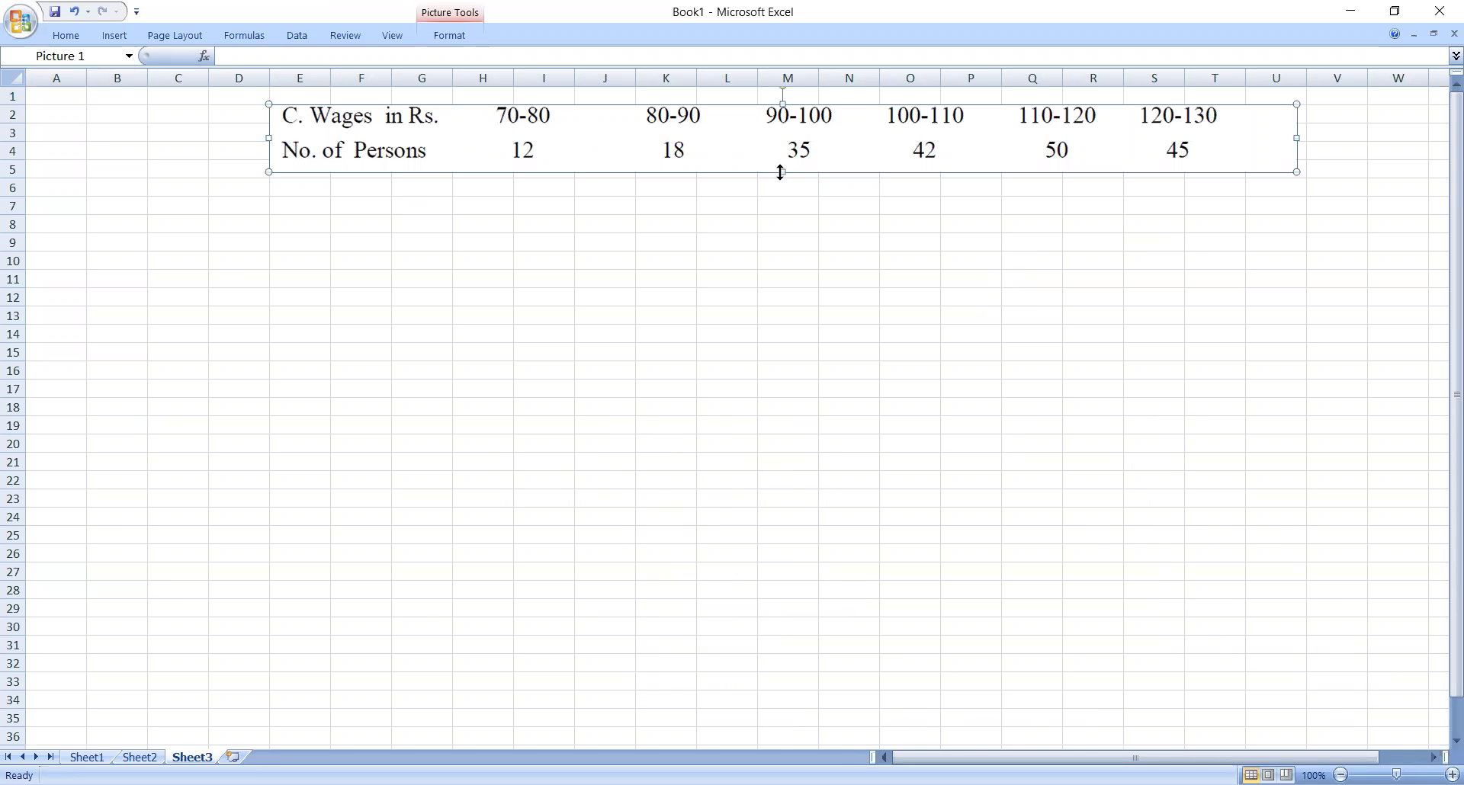
drag(781, 170, 783, 160)
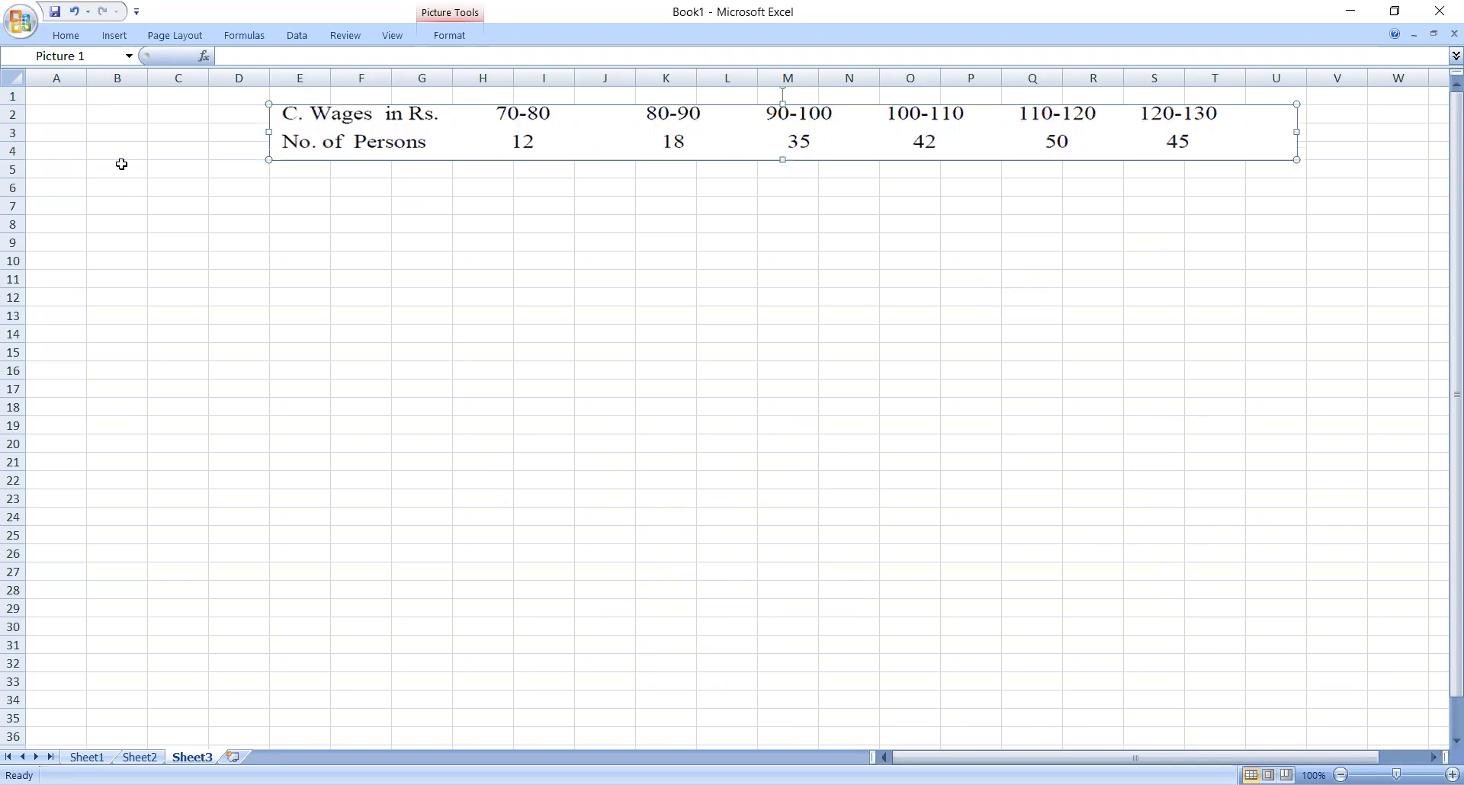